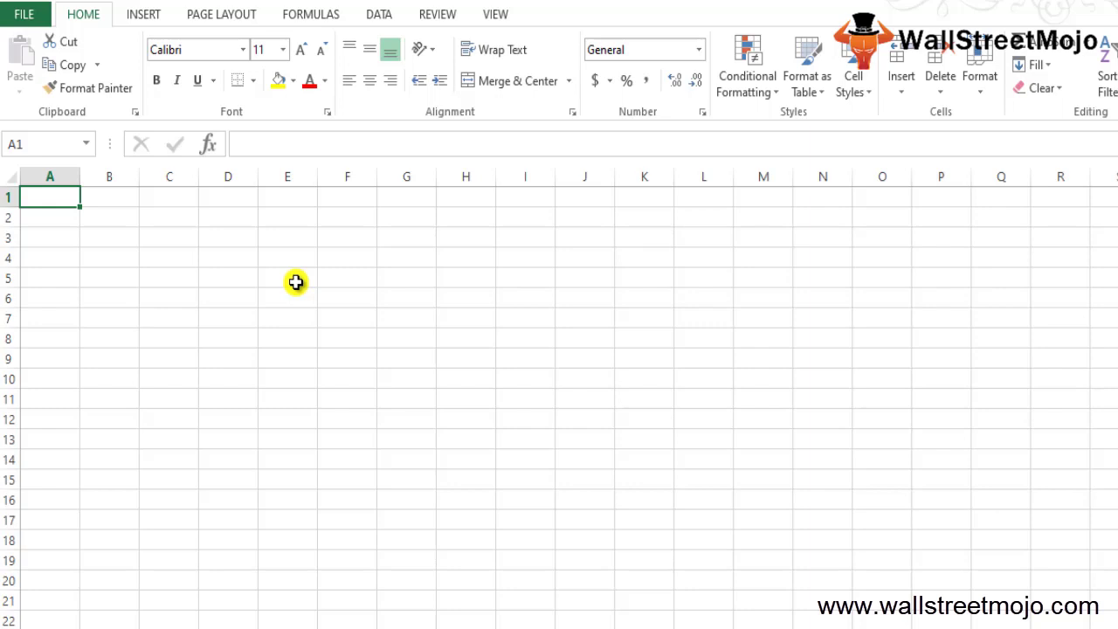
Enter the note "Spread out" in cell B2 of the blank worksheet
{"action": "key", "text": "Down"}
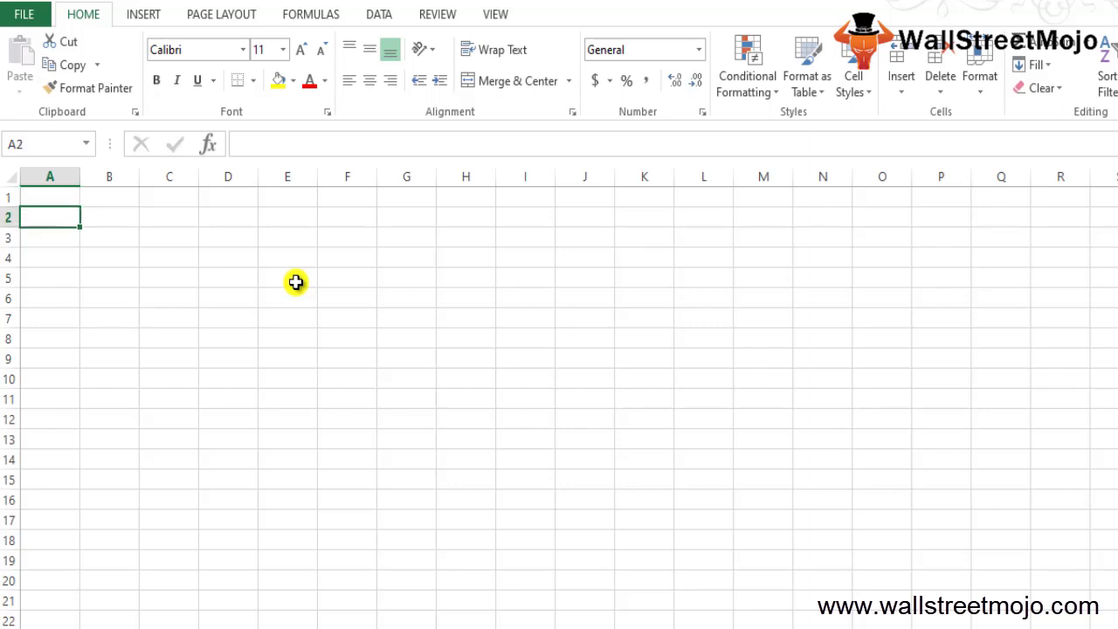
{"action": "key", "text": "Right"}
{"action": "left_click", "coordinate": [297, 281]}
{"action": "key", "text": "Left"}
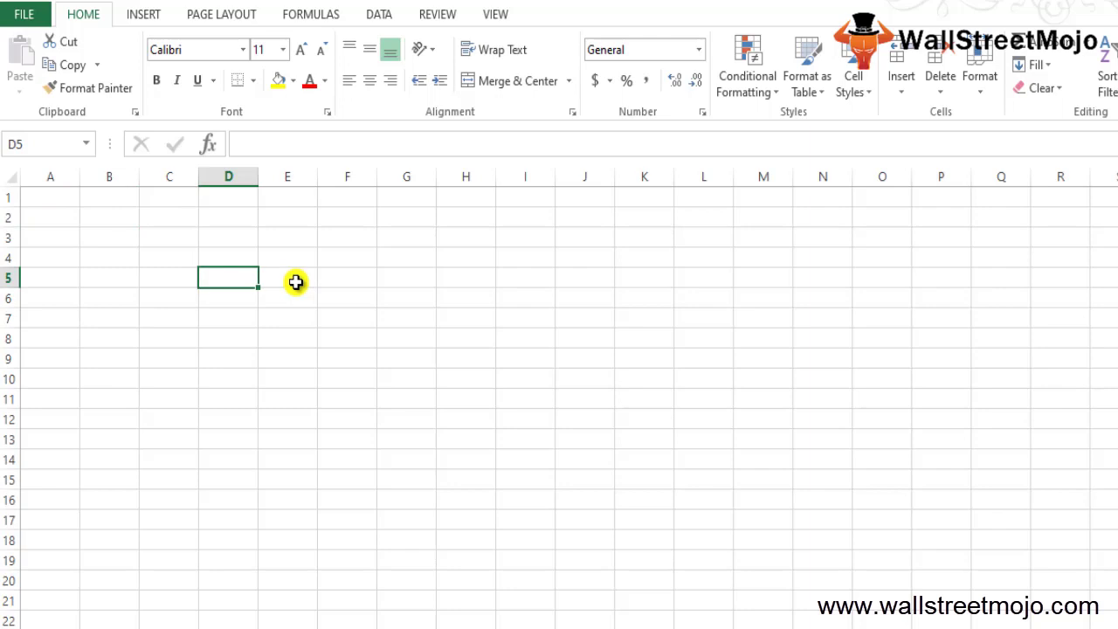
{"action": "key", "text": "Left"}
{"action": "key", "text": "Up"}
{"action": "key", "text": "Left"}
{"action": "key", "text": "Up"}
{"action": "key", "text": "Up"}
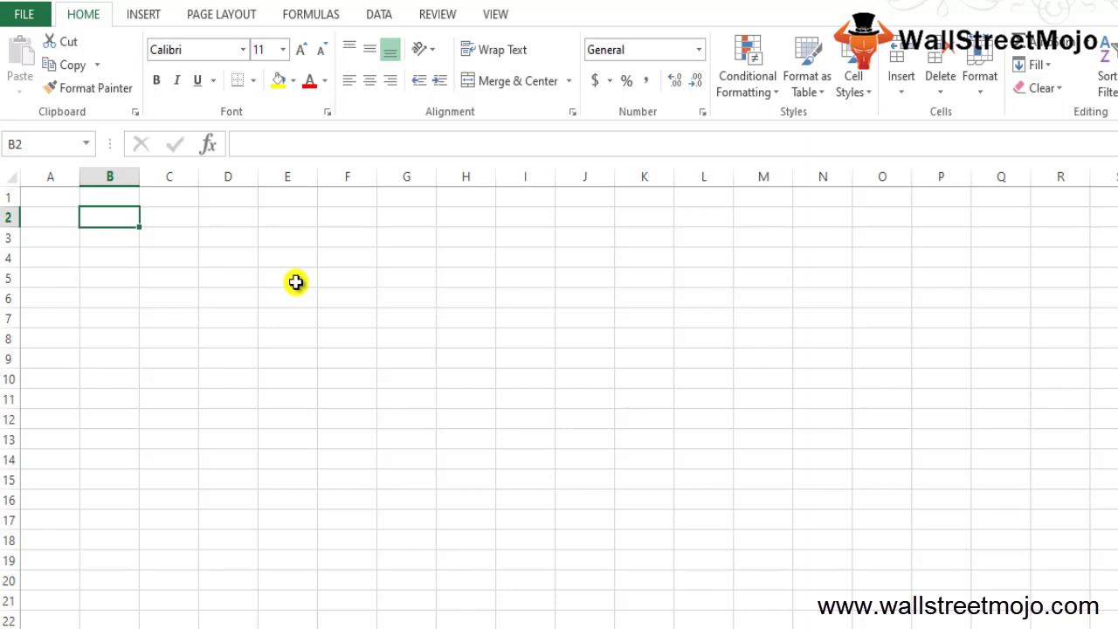
{"action": "type", "text": "Spread out"}
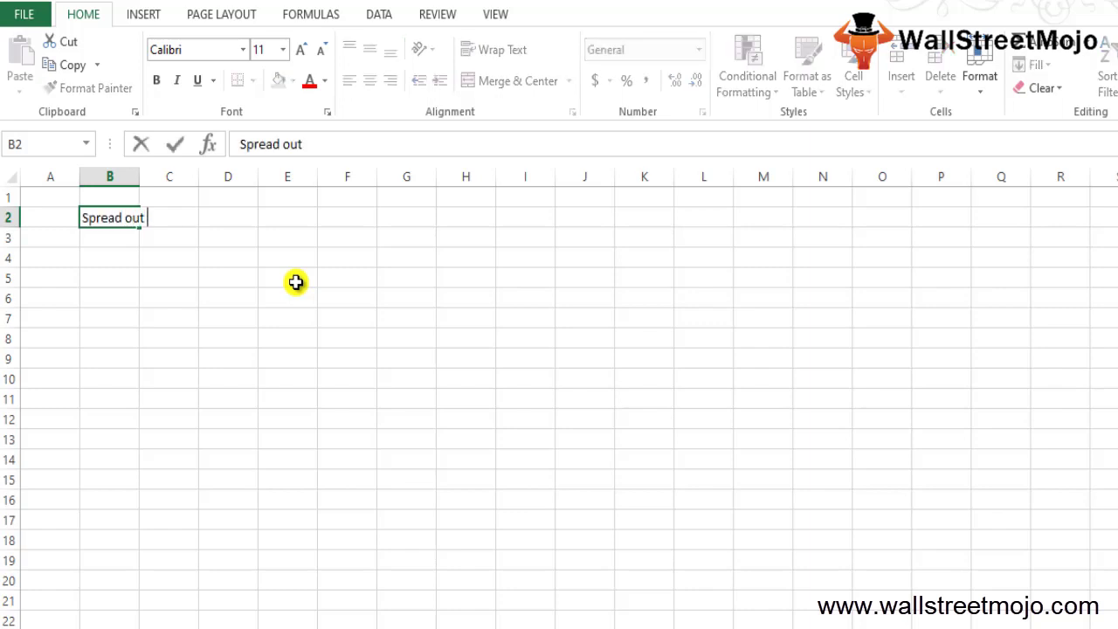
{"action": "key", "text": "Return"}
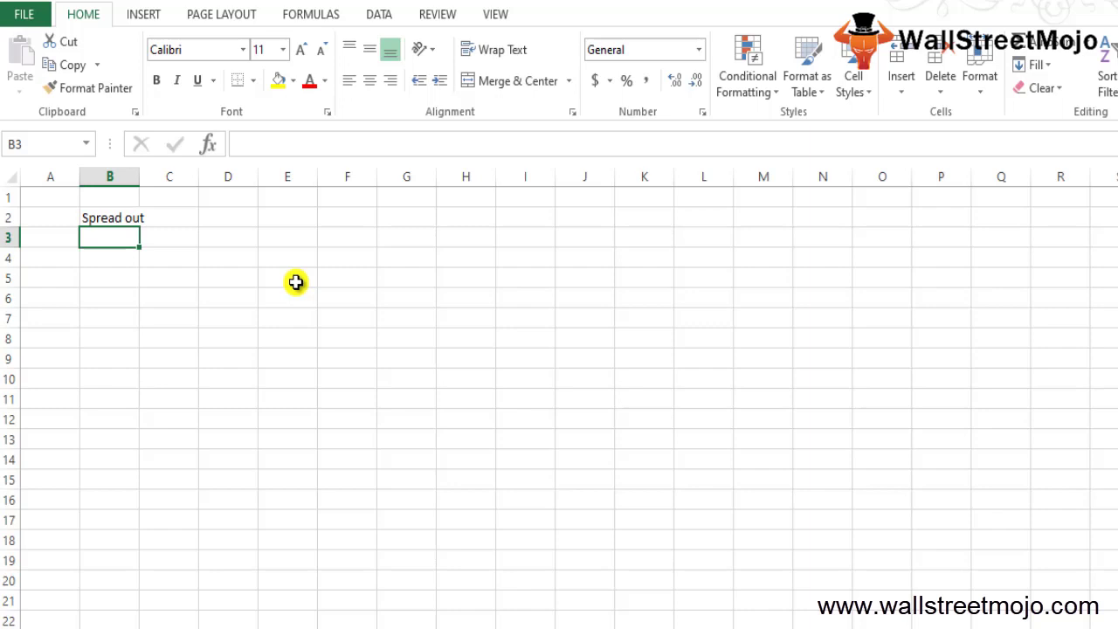
Add the note "Volatile in nature" in cell B4, leaving row 3 blank
{"action": "key", "text": "Return"}
{"action": "type", "text": "Volati"}
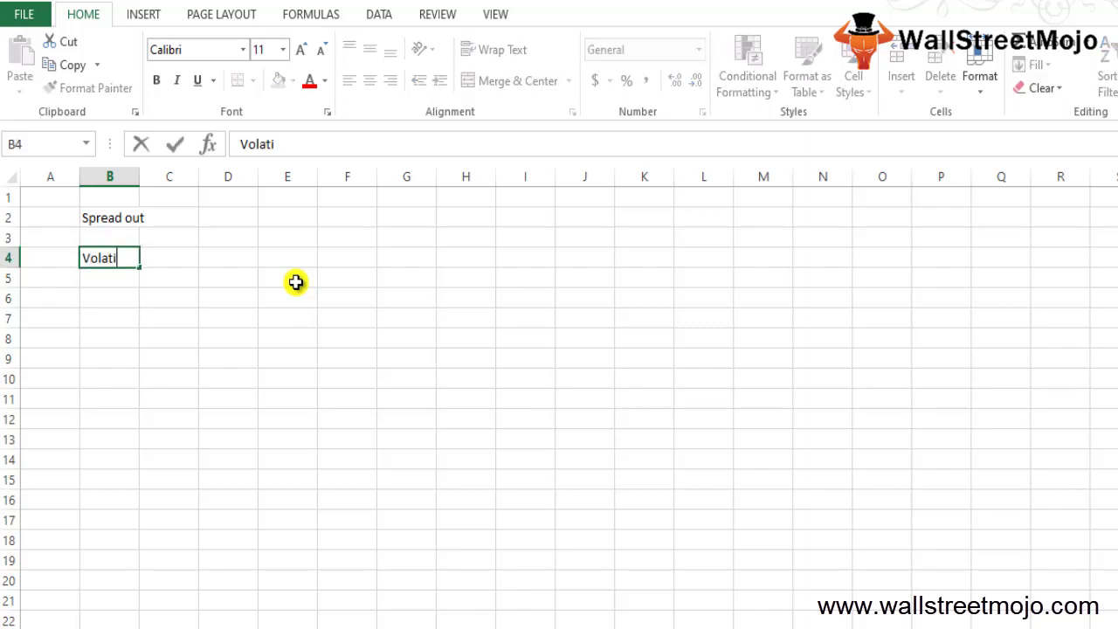
{"action": "type", "text": "le in nature"}
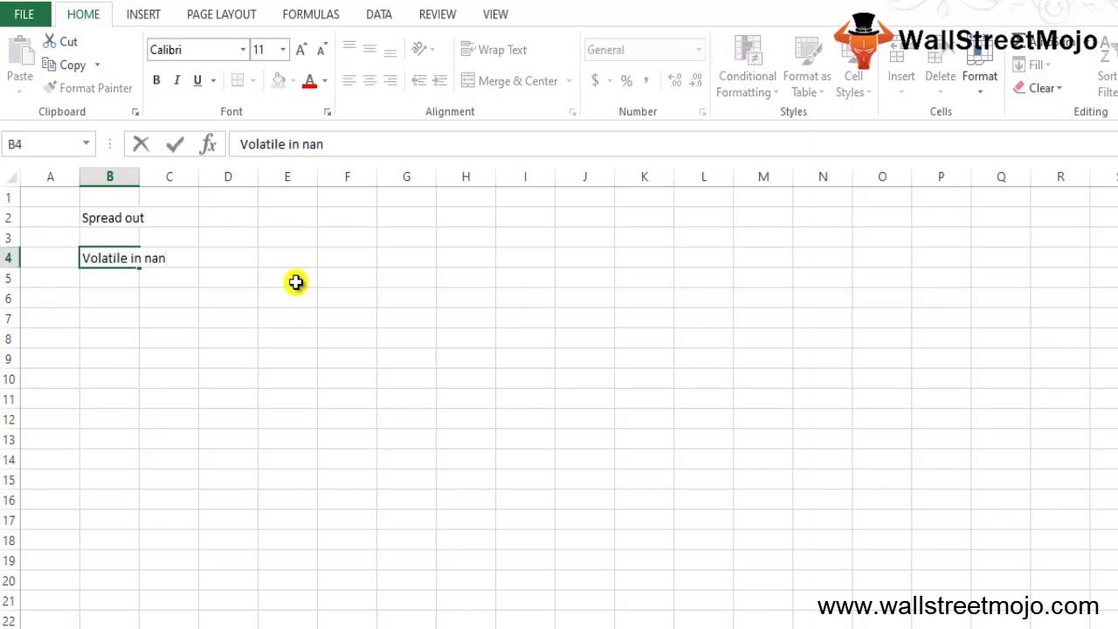
{"action": "key", "text": "Return"}
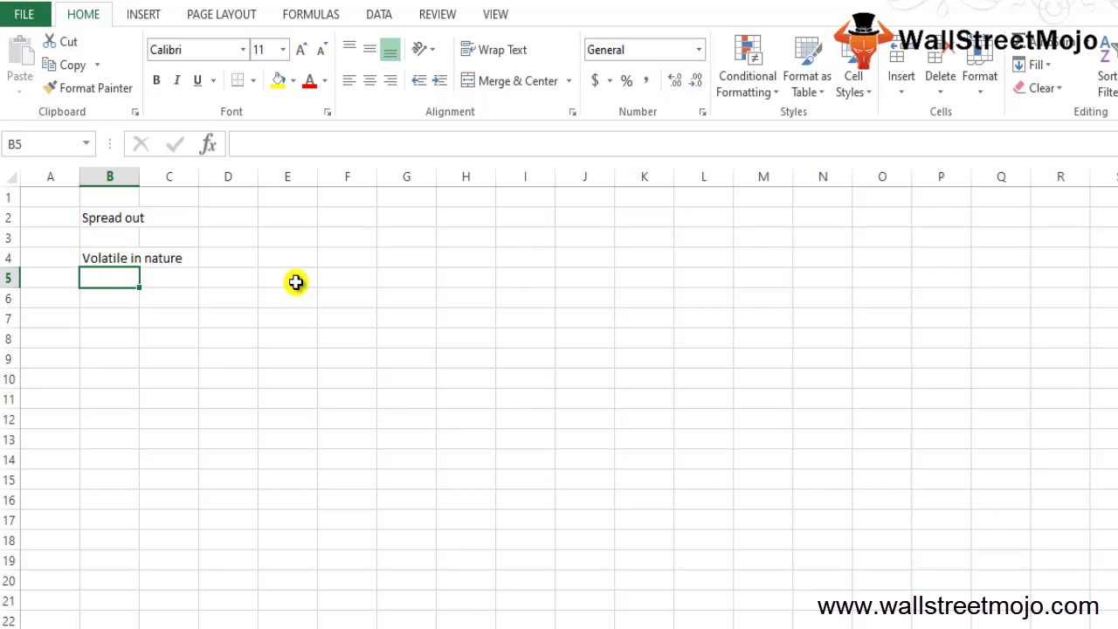
Add the note "Average or means" in cell B6, leaving row 5 blank
{"action": "key", "text": "Return"}
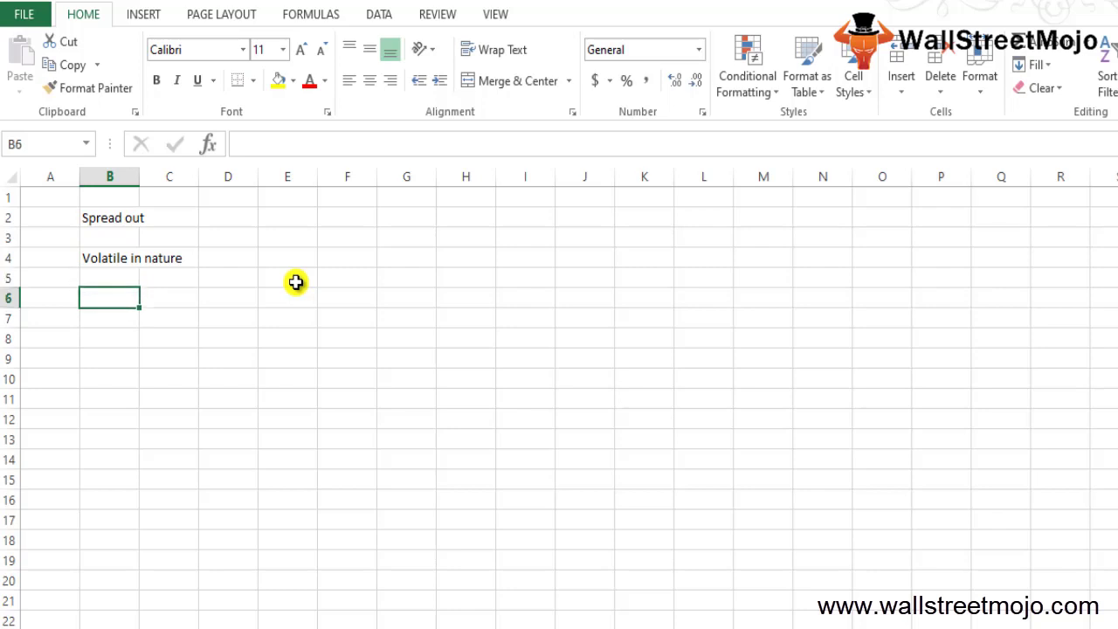
{"action": "type", "text": "Average or means"}
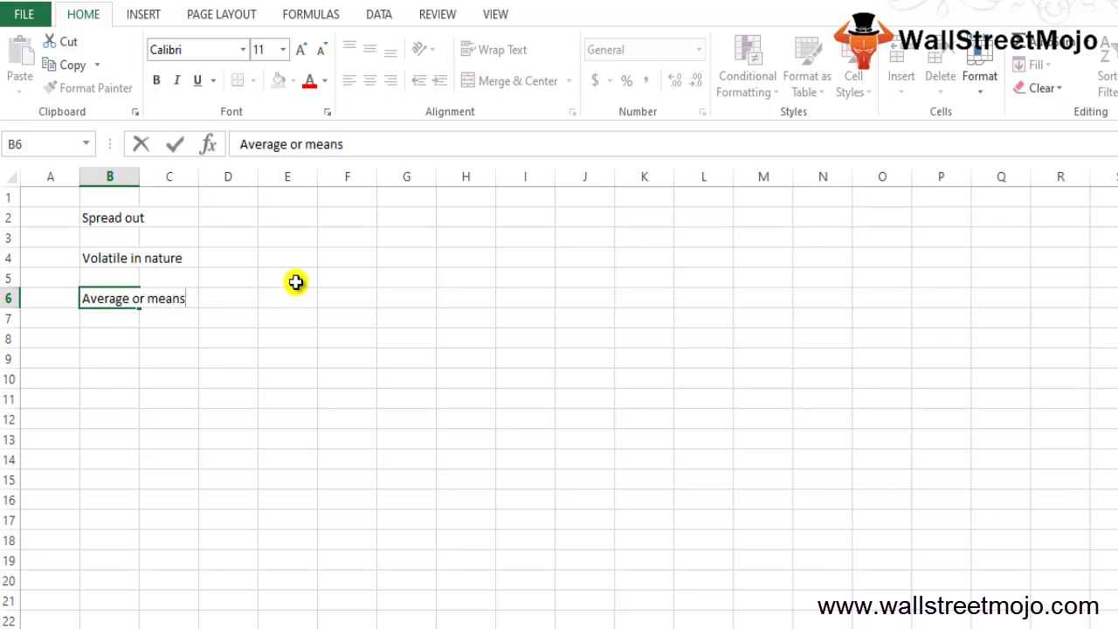
{"action": "key", "text": "Return"}
{"action": "key", "text": "Return"}
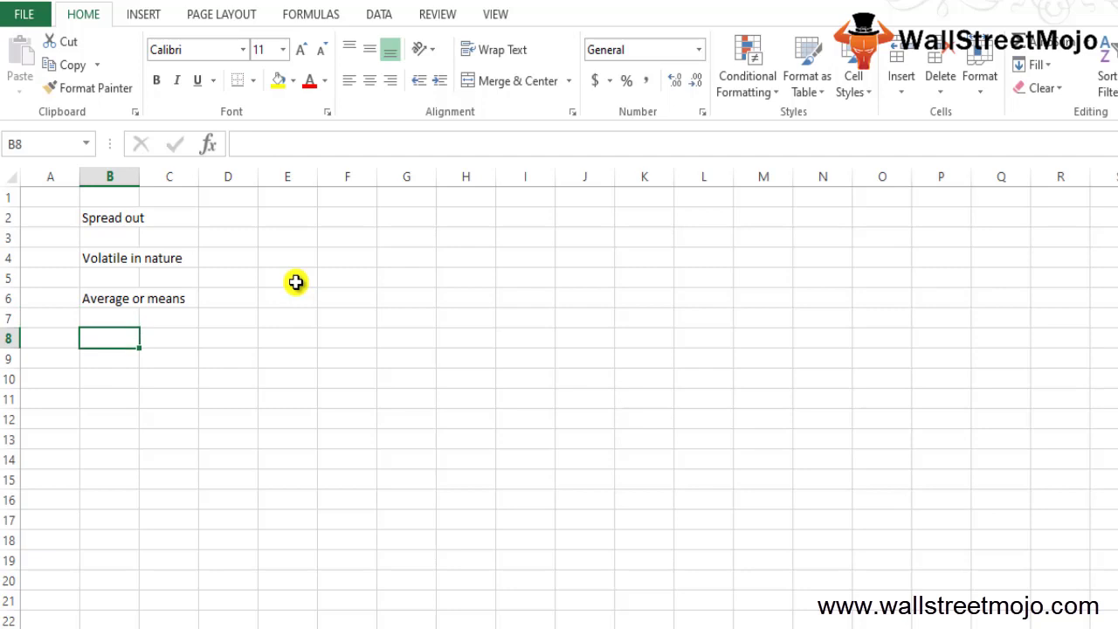
Enter the note "Bell shaped Curve" in cell B8
{"action": "type", "text": "Bell sha"}
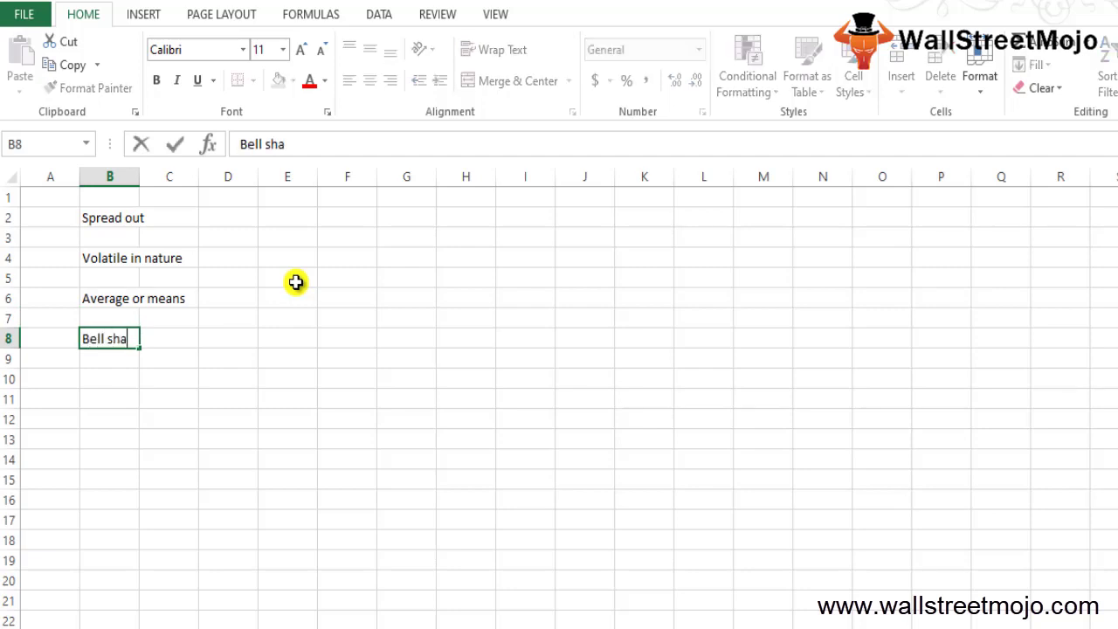
{"action": "type", "text": "ped Curve"}
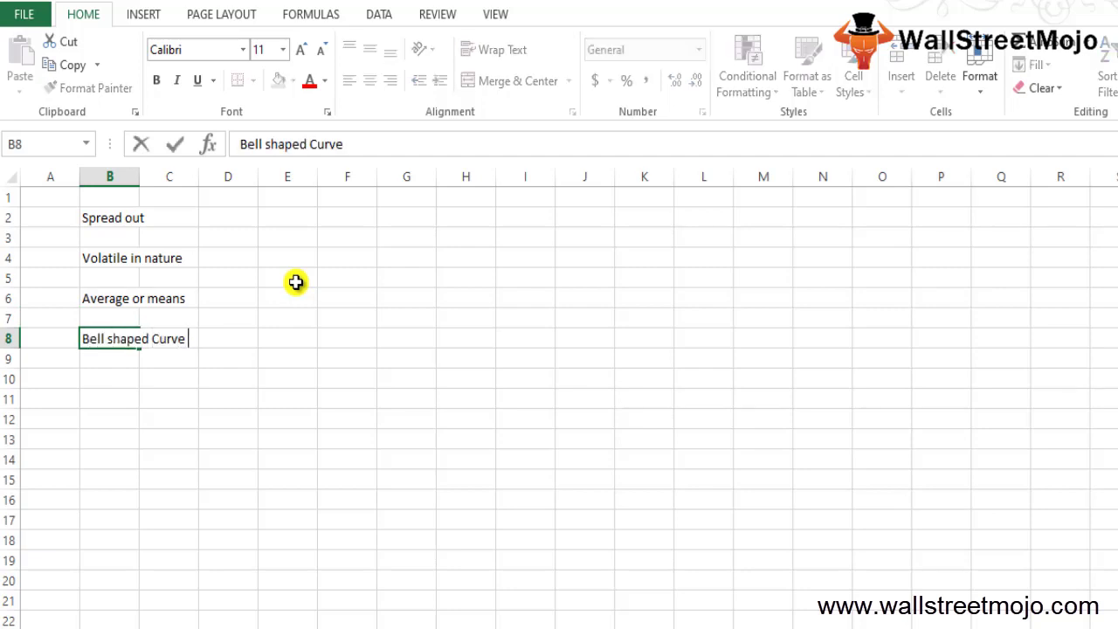
{"action": "key", "text": "Return"}
Enter the note "Gauge" in cell B11, leaving two blank rows above it
{"action": "key", "text": "Return"}
{"action": "key", "text": "Return"}
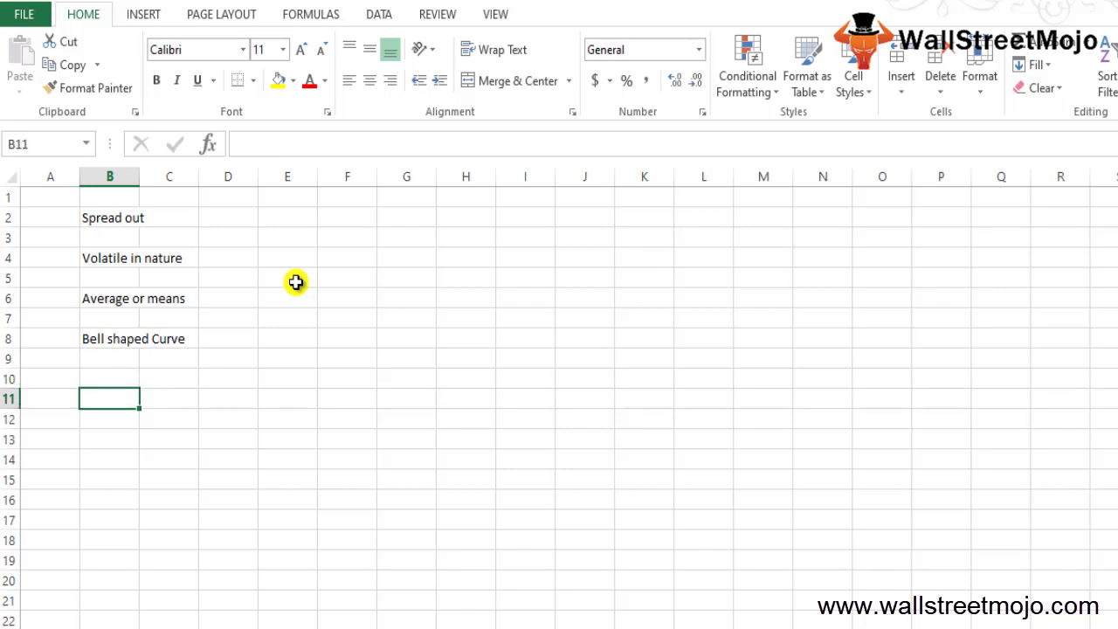
{"action": "type", "text": "Gauge"}
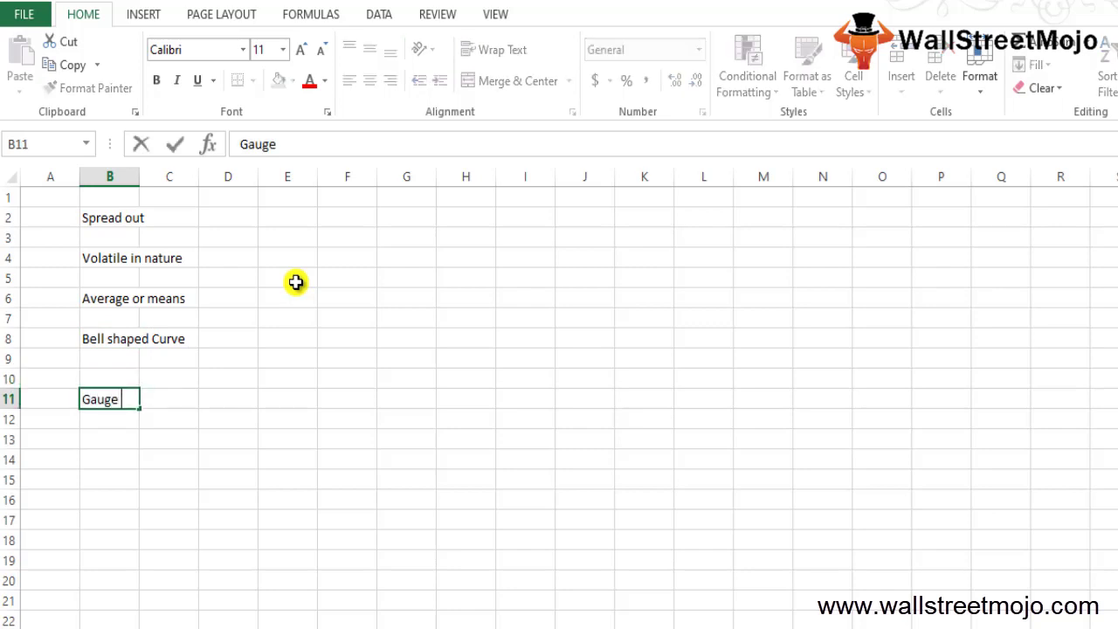
{"action": "key", "text": "Return"}
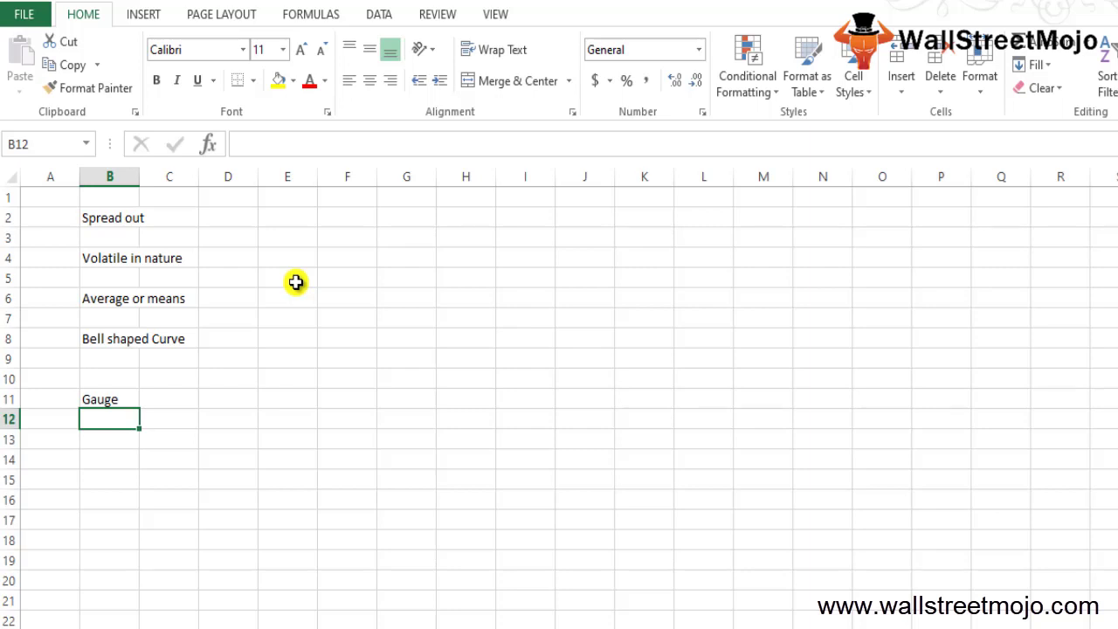
Enter the performance category "Low or Non performer" in cell B13
{"action": "key", "text": "Down"}
{"action": "type", "text": "L"}
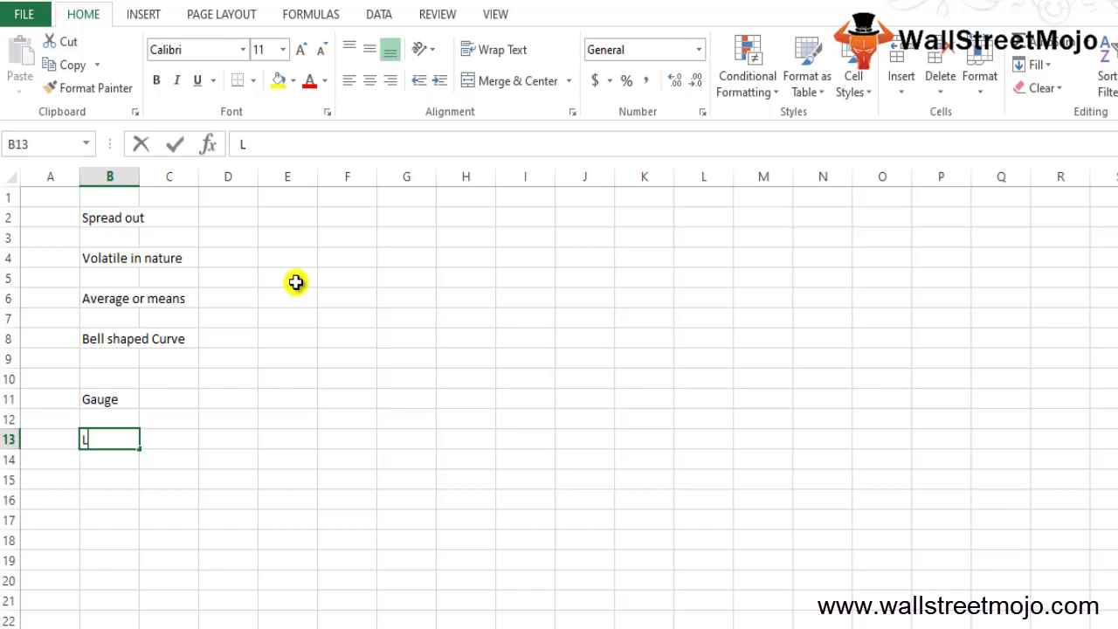
{"action": "type", "text": "ow on"}
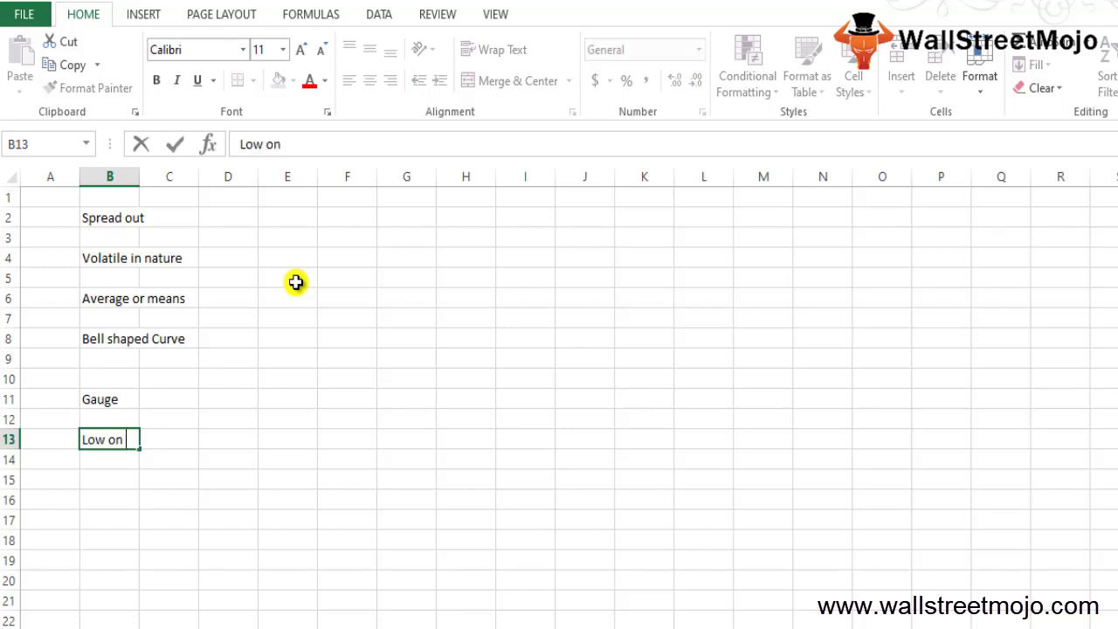
{"action": "key", "text": "BackSpace"}
{"action": "key", "text": "BackSpace"}
{"action": "type", "text": "orr N"}
{"action": "key", "text": "BackSpace"}
{"action": "key", "text": "BackSpace"}
{"action": "key", "text": "BackSpace"}
{"action": "type", "text": "Non performer"}
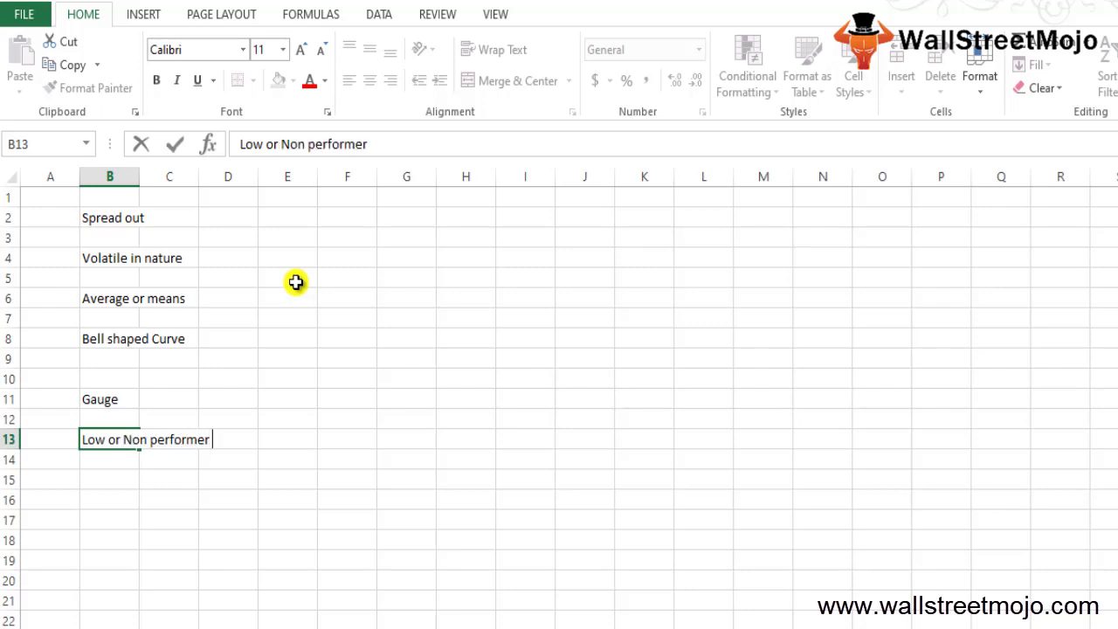
{"action": "key", "text": "Return"}
Add the performance categories "Avg" in cell B14 and "High" in cell B15
{"action": "type", "text": "Sve"}
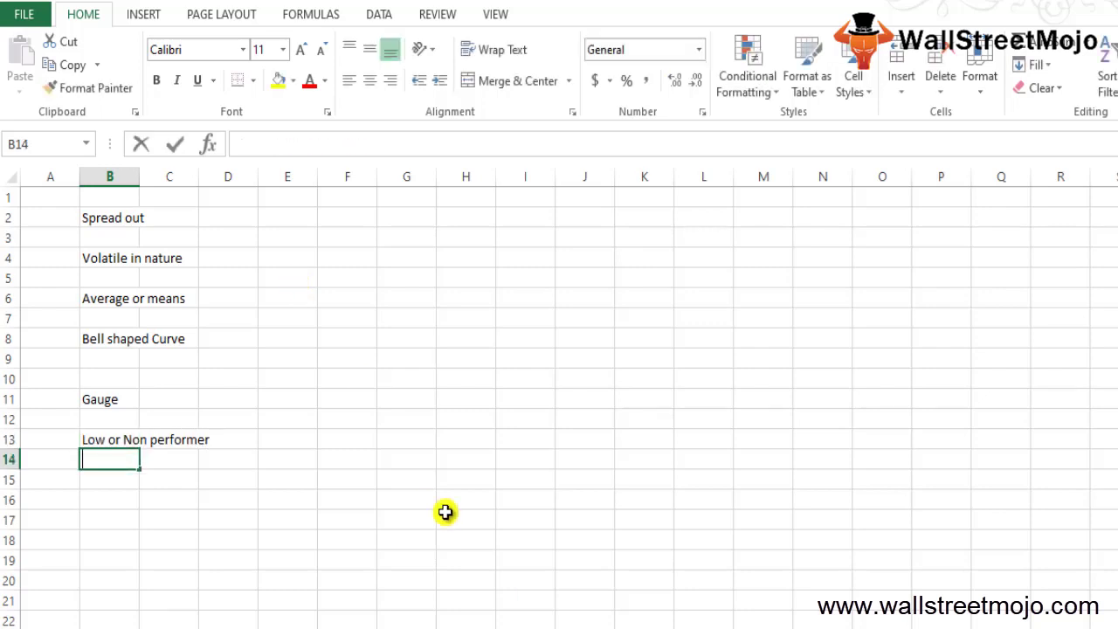
{"action": "type", "text": "rage"}
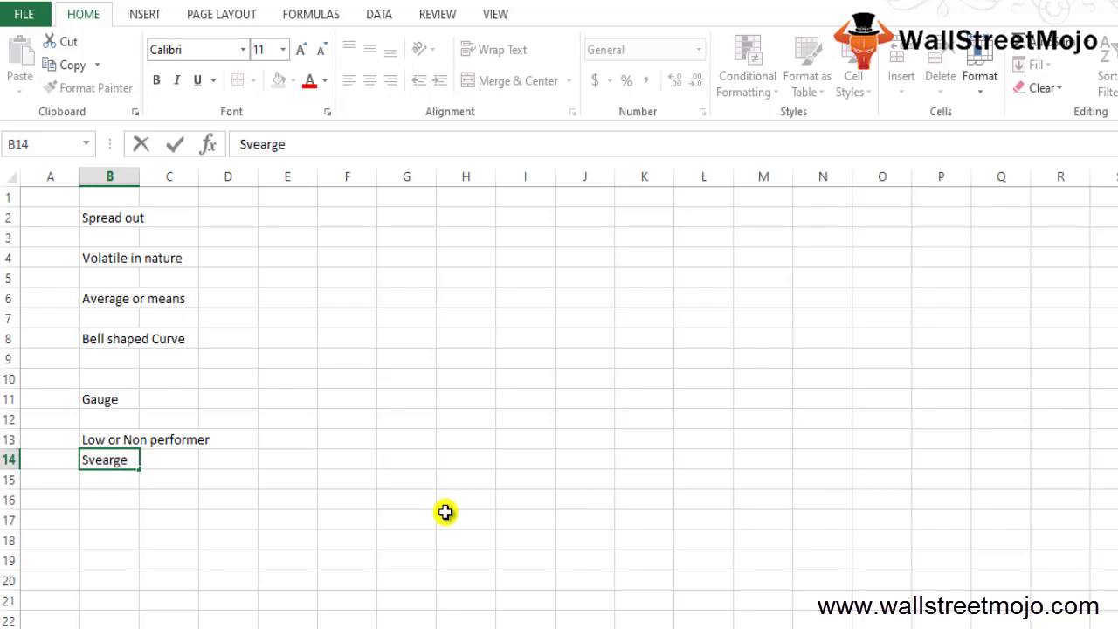
{"action": "key", "text": "BackSpace"}
{"action": "key", "text": "BackSpace"}
{"action": "key", "text": "BackSpace"}
{"action": "key", "text": "BackSpace"}
{"action": "key", "text": "BackSpace"}
{"action": "key", "text": "BackSpace"}
{"action": "key", "text": "BackSpace"}
{"action": "type", "text": "Avg"}
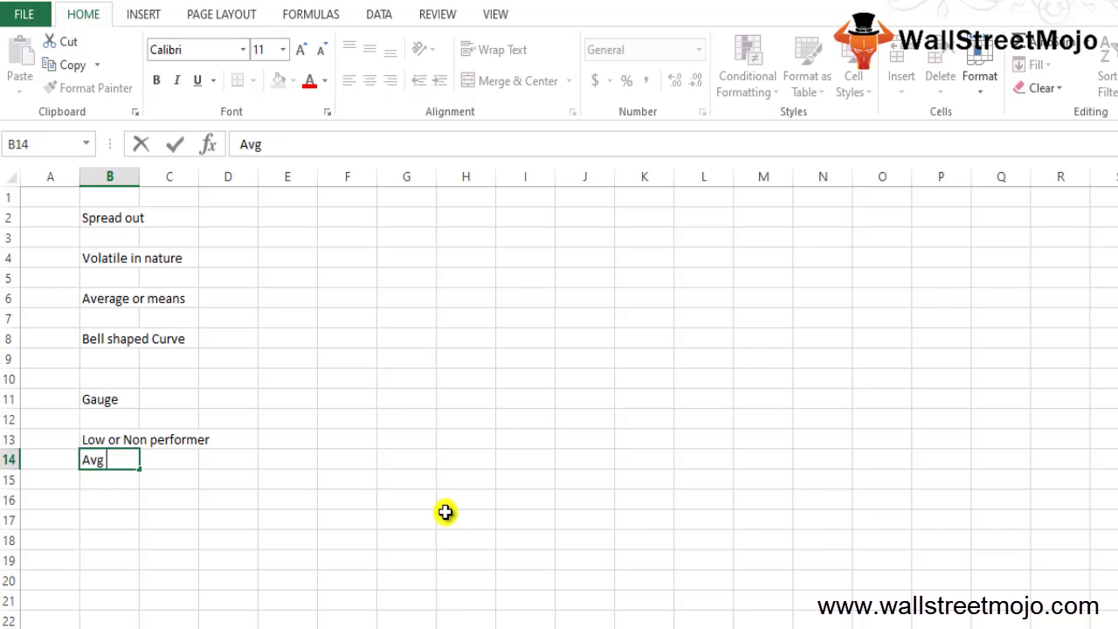
{"action": "key", "text": "Return"}
{"action": "type", "text": "High"}
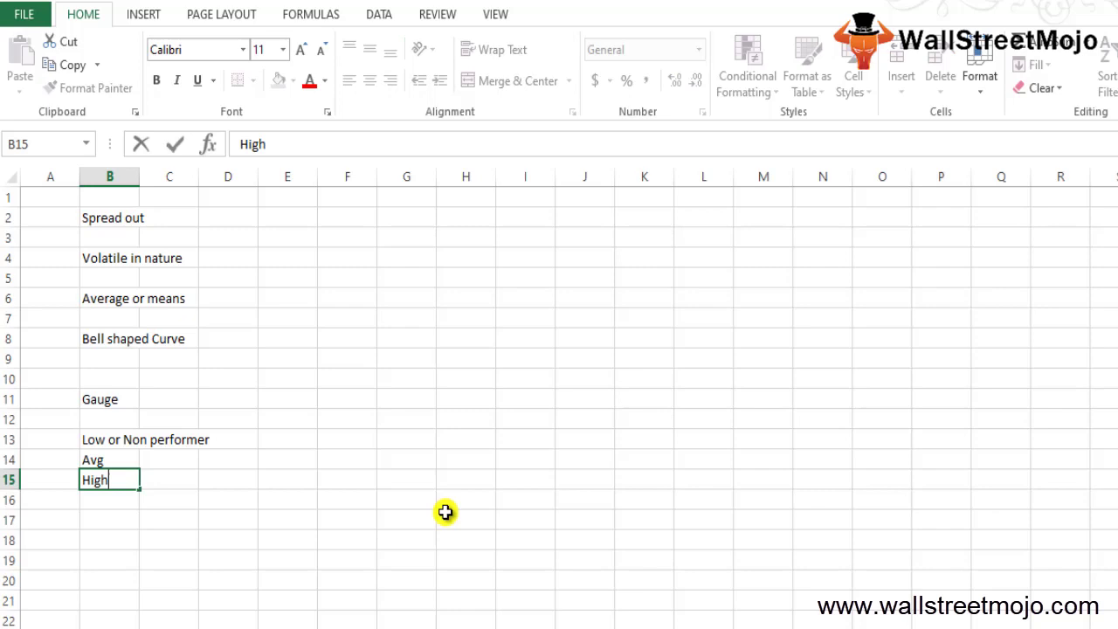
{"action": "key", "text": "Return"}
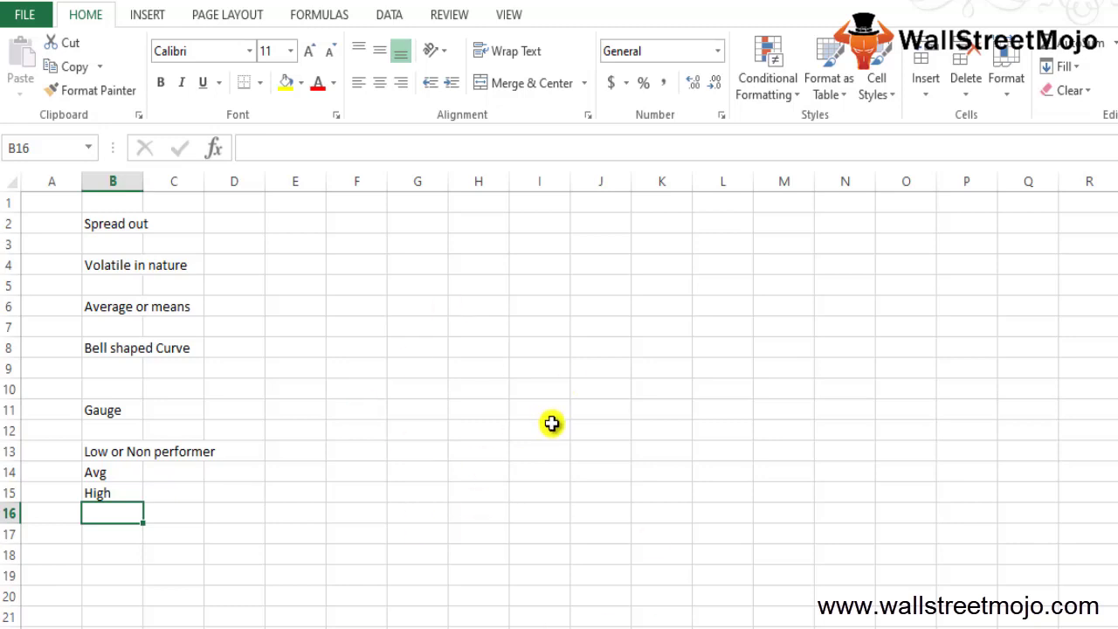
{"action": "left_click", "coordinate": [469, 494]}
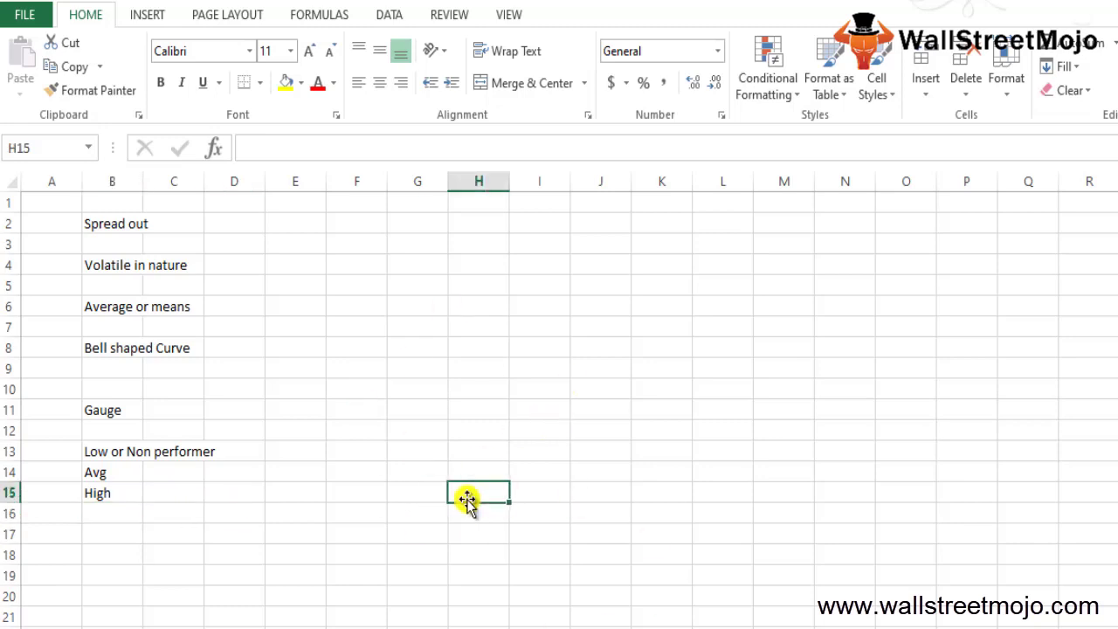
{"action": "key", "text": "Down"}
{"action": "key", "text": "Left"}
{"action": "key", "text": "Left"}
{"action": "key", "text": "Left"}
{"action": "key", "text": "Left"}
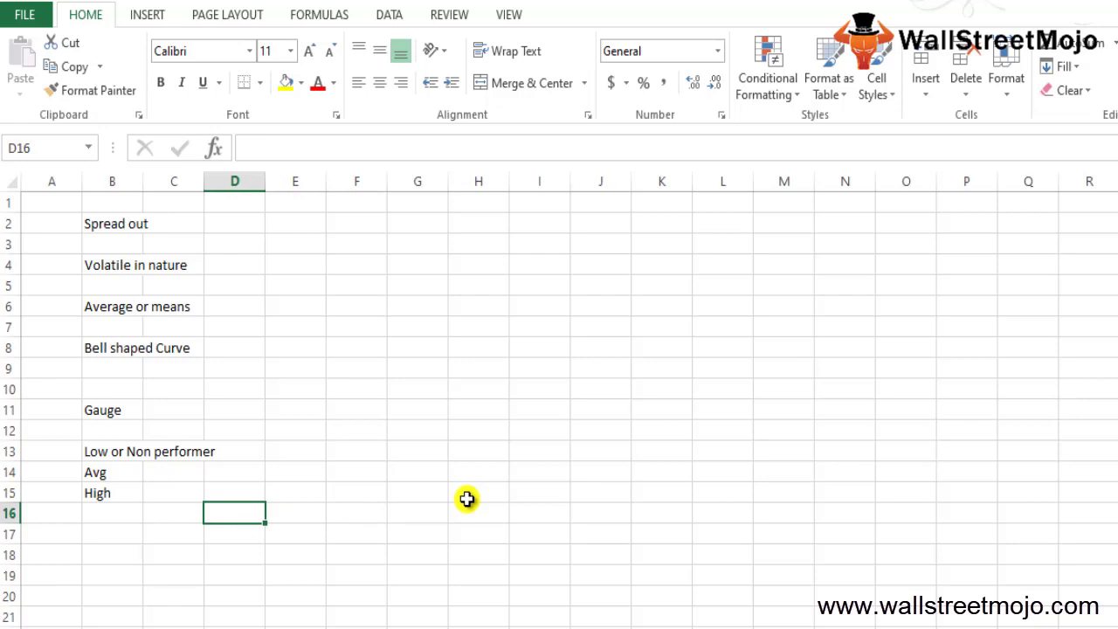
{"action": "key", "text": "Down"}
{"action": "key", "text": "Down"}
{"action": "key", "text": "Down"}
{"action": "key", "text": "Down"}
{"action": "key", "text": "Down"}
{"action": "key", "text": "Down"}
{"action": "key", "text": "Down"}
{"action": "key", "text": "Down"}
{"action": "key", "text": "Down"}
{"action": "key", "text": "Down"}
{"action": "key", "text": "Down"}
{"action": "key", "text": "Down"}
{"action": "key", "text": "Down"}
{"action": "key", "text": "Down"}
{"action": "key", "text": "Down"}
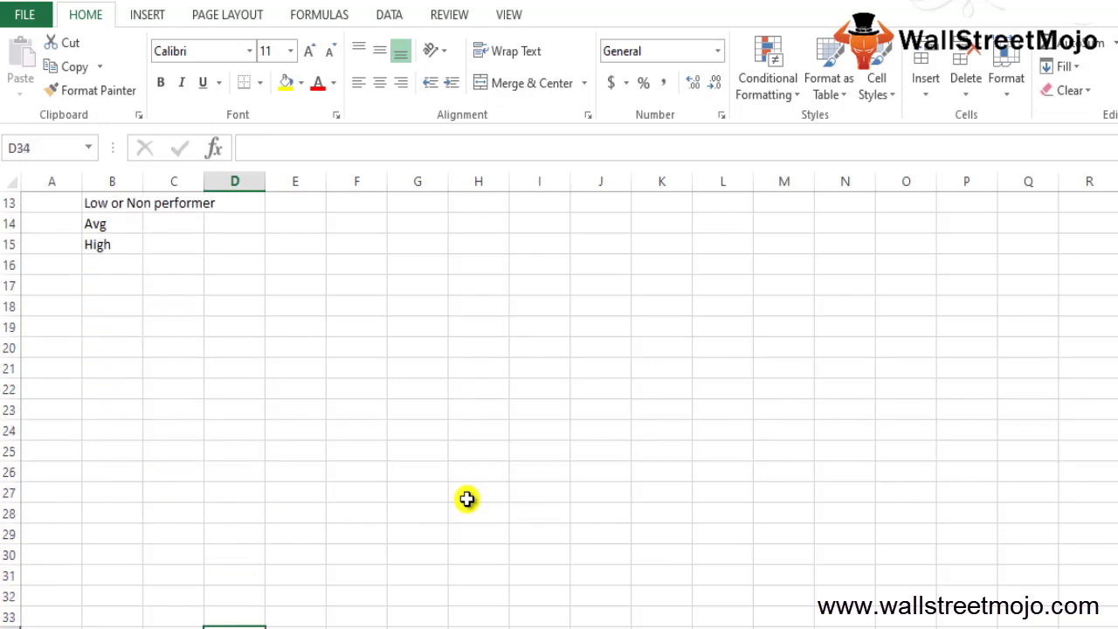
Enter the heading "Mean" in cell B17 and its definition "Average of the data series" in cell B18
{"action": "key", "text": "Up"}
{"action": "key", "text": "Up"}
{"action": "key", "text": "Up"}
{"action": "key", "text": "Up"}
{"action": "key", "text": "Up"}
{"action": "key", "text": "Up"}
{"action": "key", "text": "Up"}
{"action": "key", "text": "Left"}
{"action": "key", "text": "Up"}
{"action": "key", "text": "Up"}
{"action": "key", "text": "Up"}
{"action": "key", "text": "Up"}
{"action": "key", "text": "Up"}
{"action": "key", "text": "Up"}
{"action": "key", "text": "Up"}
{"action": "key", "text": "Left"}
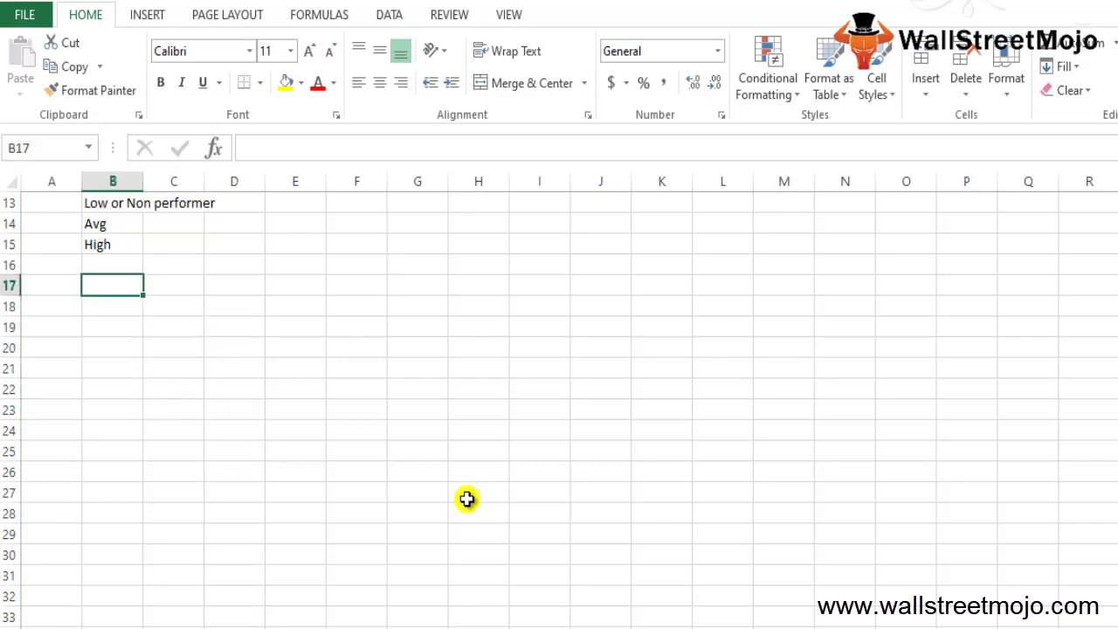
{"action": "type", "text": "Mean"}
{"action": "key", "text": "Return"}
{"action": "type", "text": "Ave"}
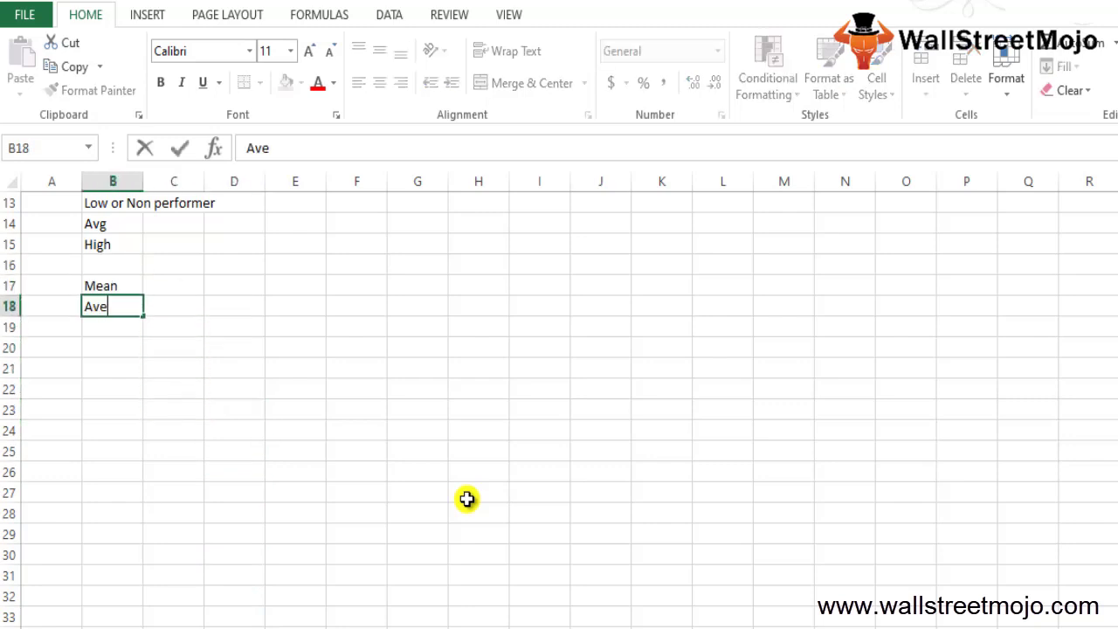
{"action": "type", "text": "rage of the data series"}
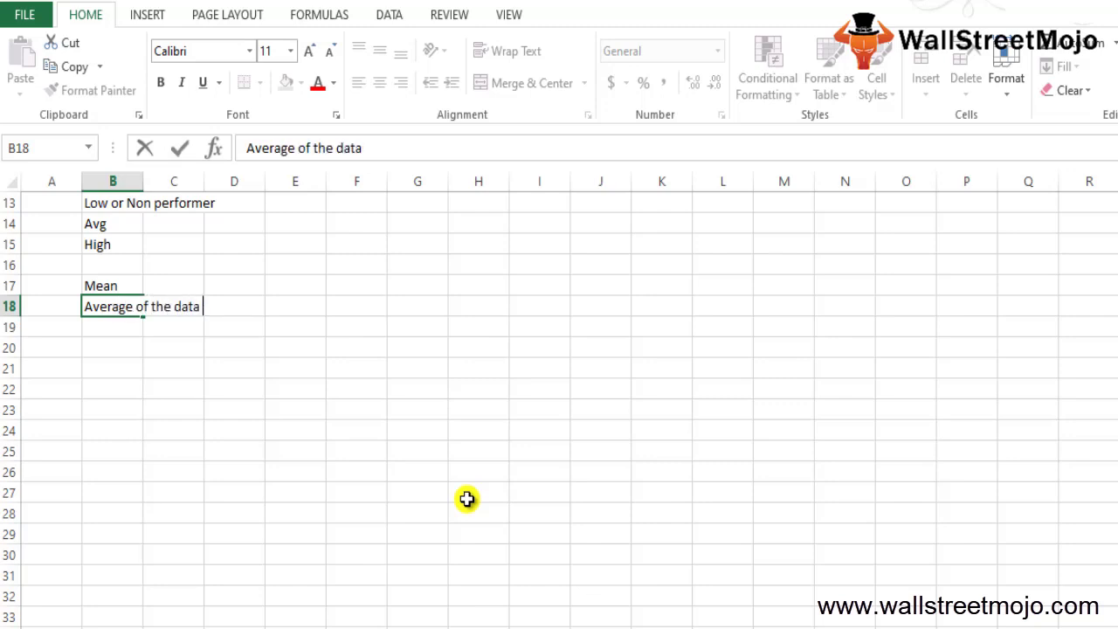
{"action": "key", "text": "Return"}
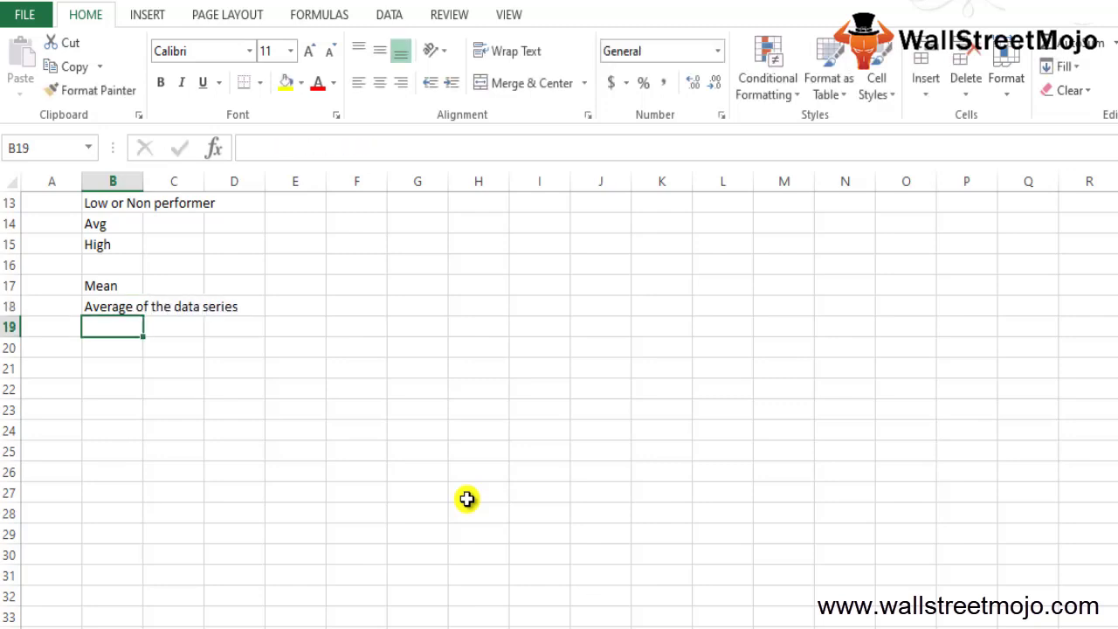
Enter the example mean 70 in cell B20 and the text "SD 5" in cell B21
{"action": "key", "text": "Return"}
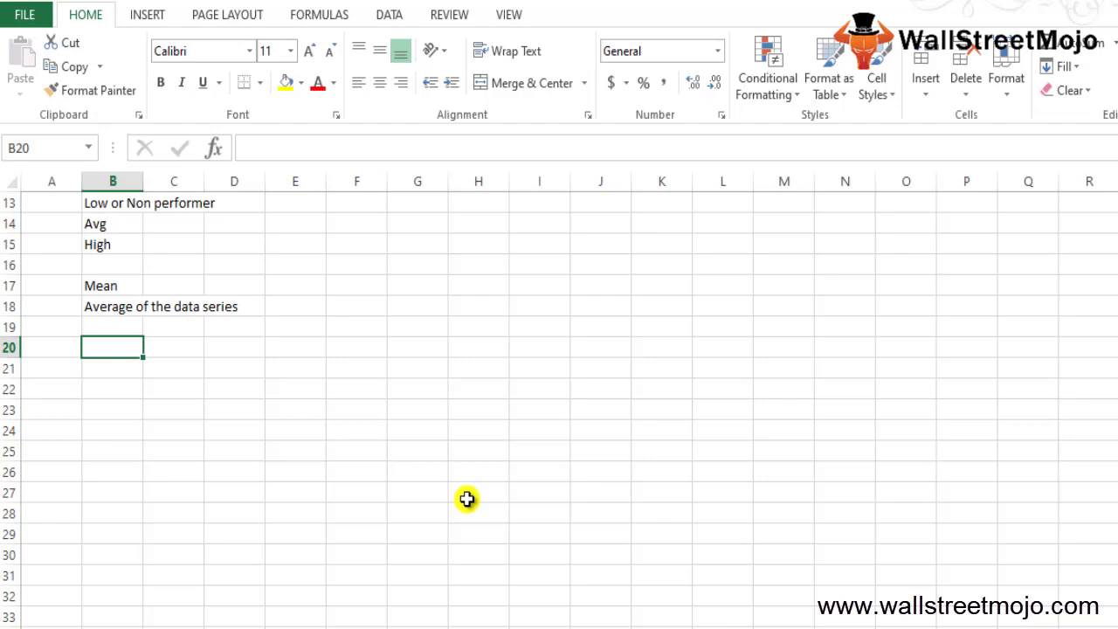
{"action": "key", "text": "Return"}
{"action": "key", "text": "Up"}
{"action": "type", "text": "70"}
{"action": "key", "text": "Return"}
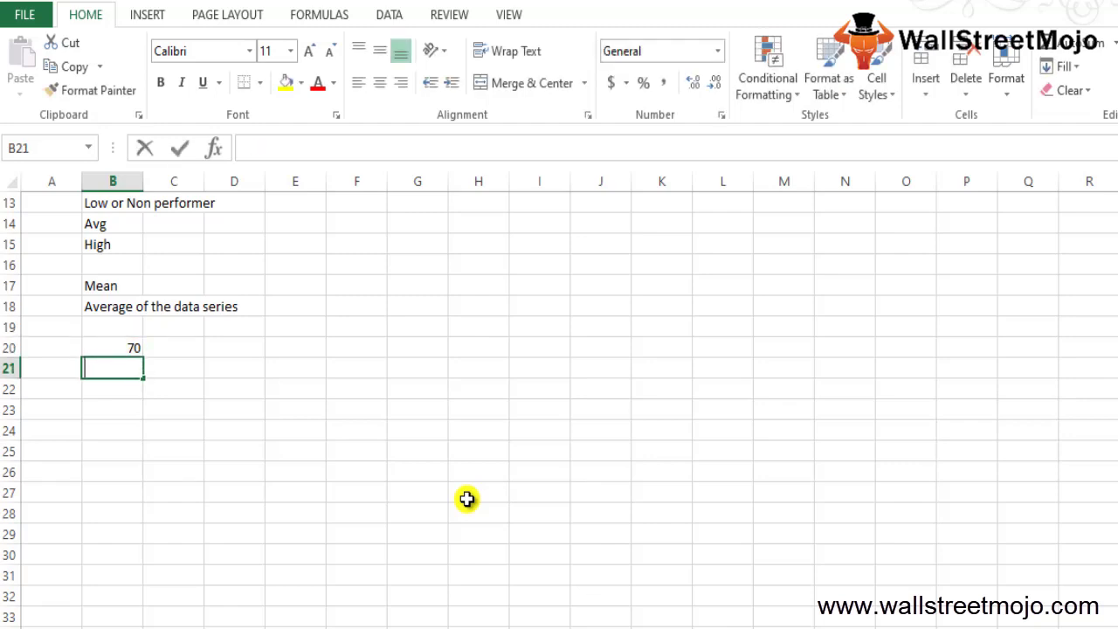
{"action": "type", "text": "SD 5"}
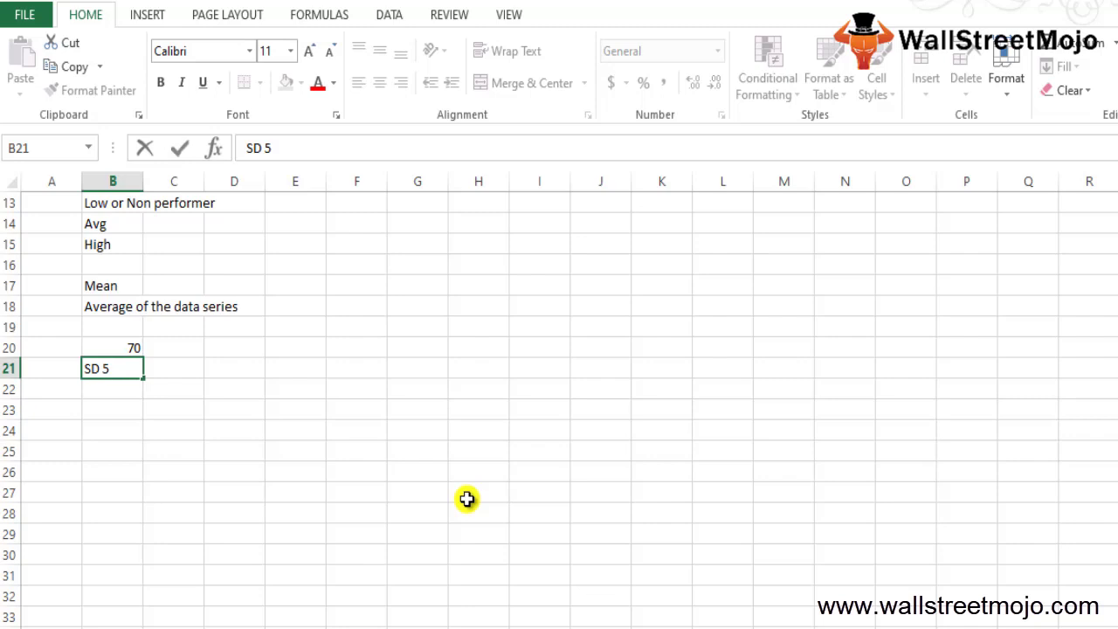
{"action": "key", "text": "Return"}
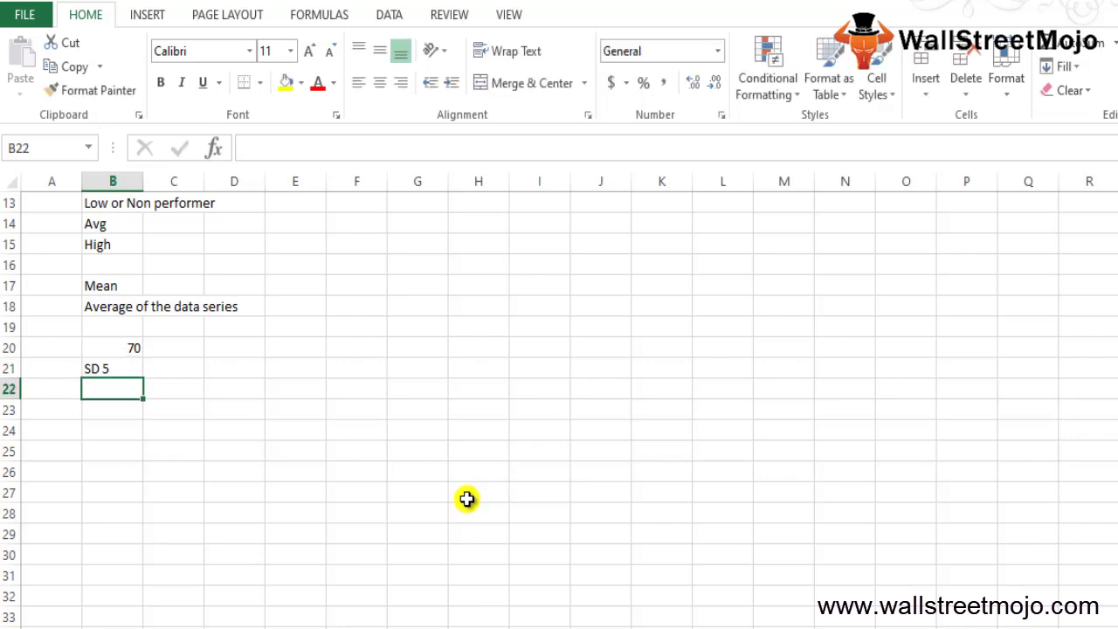
Start a numbered series by entering 1 in cell A23 and the formula =A23+1 in cell A24
{"action": "key", "text": "Return"}
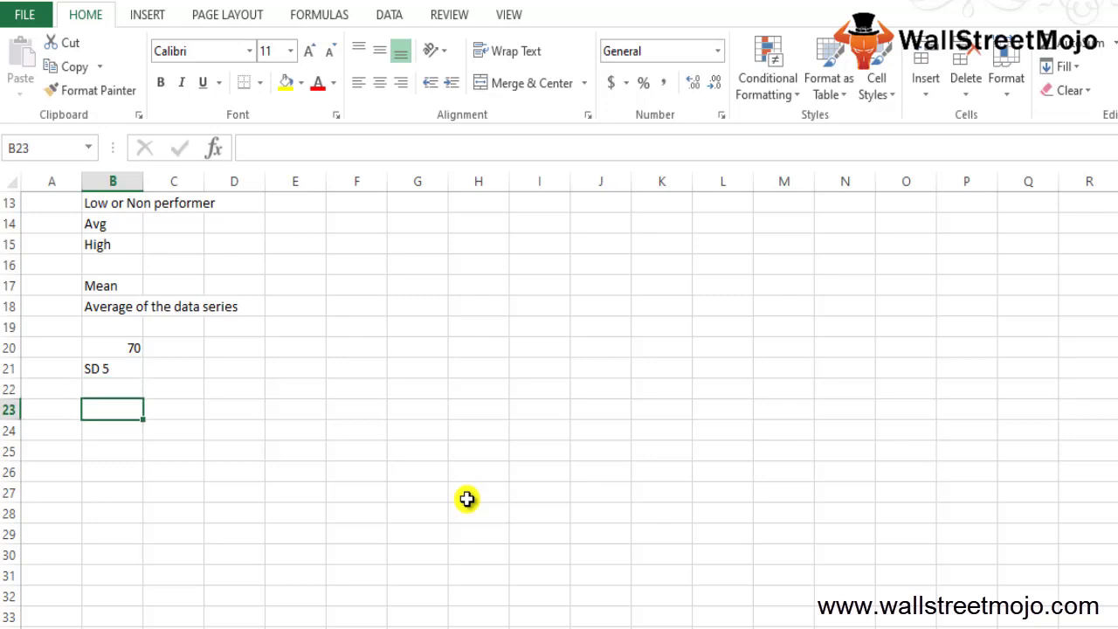
{"action": "key", "text": "Return"}
{"action": "key", "text": "Up"}
{"action": "key", "text": "Down"}
{"action": "key", "text": "Up"}
{"action": "key", "text": "Left"}
{"action": "type", "text": "1"}
{"action": "key", "text": "Return"}
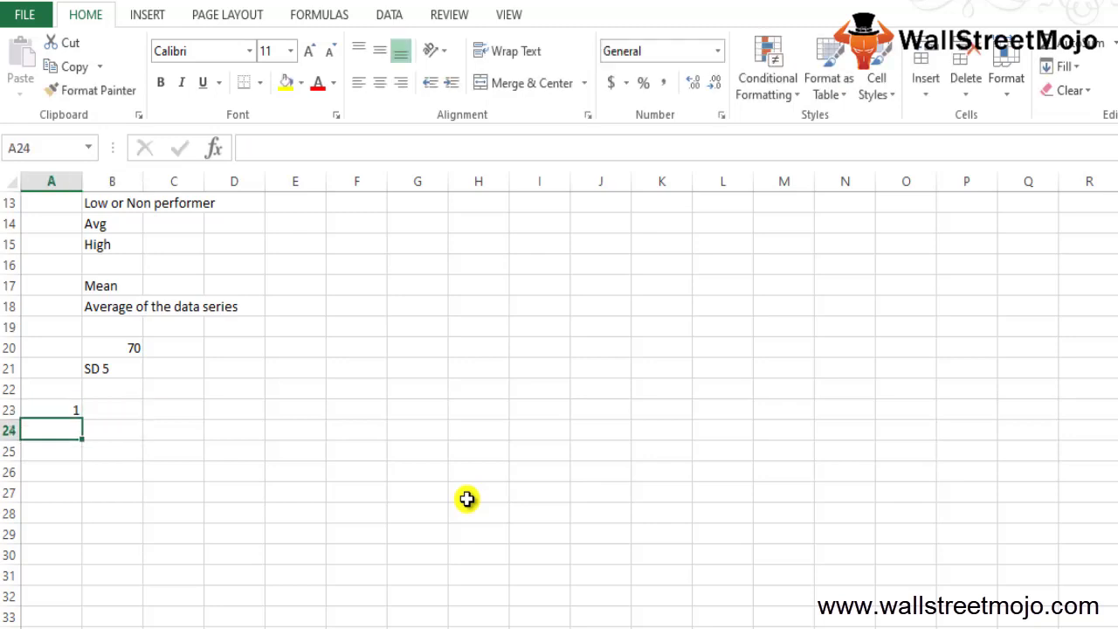
{"action": "type", "text": "="}
{"action": "key", "text": "Up"}
{"action": "type", "text": "+1"}
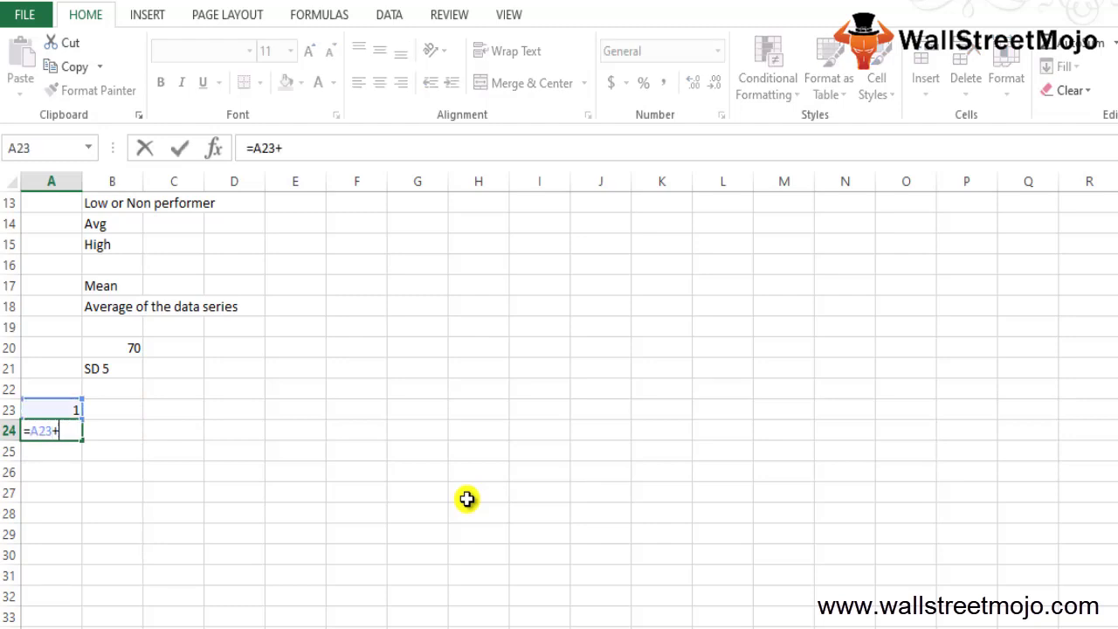
{"action": "key", "text": "Return"}
Fill the formula in A24 down column A to cell A38 to extend the numbering to 16
{"action": "key", "text": "Up"}
{"action": "key", "text": "shift+Down"}
{"action": "key", "text": "shift+Down"}
{"action": "key", "text": "shift+Down"}
{"action": "key", "text": "shift+Down"}
{"action": "key", "text": "shift+Down"}
{"action": "key", "text": "shift+Down"}
{"action": "key", "text": "shift+Down"}
{"action": "key", "text": "shift+Down"}
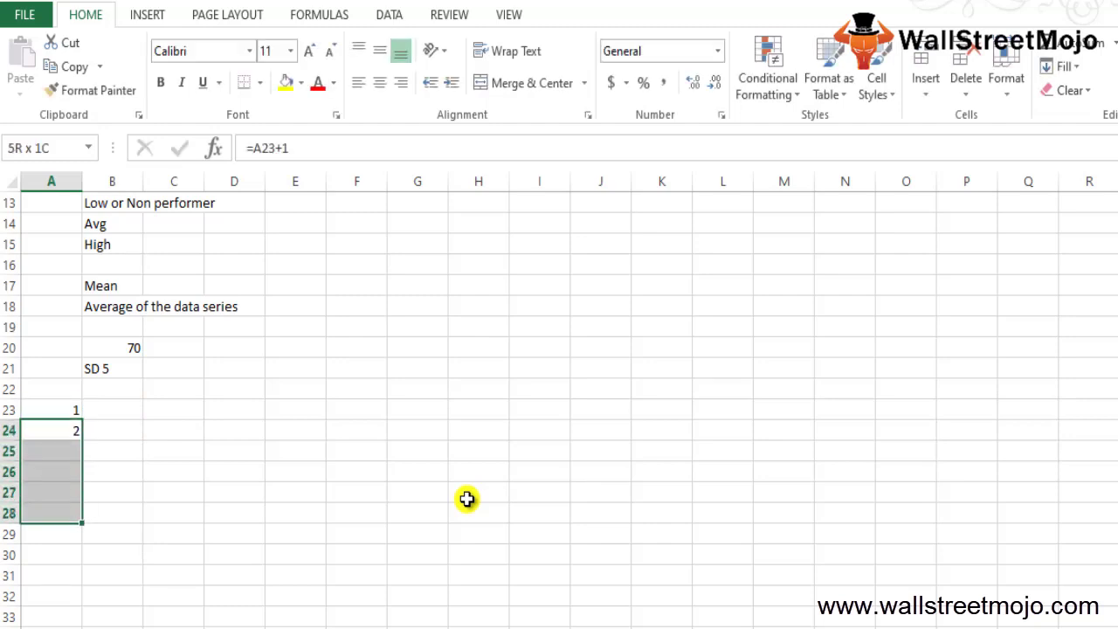
{"action": "key", "text": "ctrl+d"}
{"action": "key", "text": "Down"}
{"action": "key", "text": "Down"}
{"action": "key", "text": "Down"}
{"action": "key", "text": "Down"}
{"action": "key", "text": "Down"}
{"action": "key", "text": "Down"}
{"action": "key", "text": "Down"}
{"action": "key", "text": "Down"}
{"action": "key", "text": "Down"}
{"action": "key", "text": "Down"}
{"action": "key", "text": "Down"}
{"action": "key", "text": "Down"}
{"action": "key", "text": "Down"}
{"action": "key", "text": "Down"}
{"action": "key", "text": "Down"}
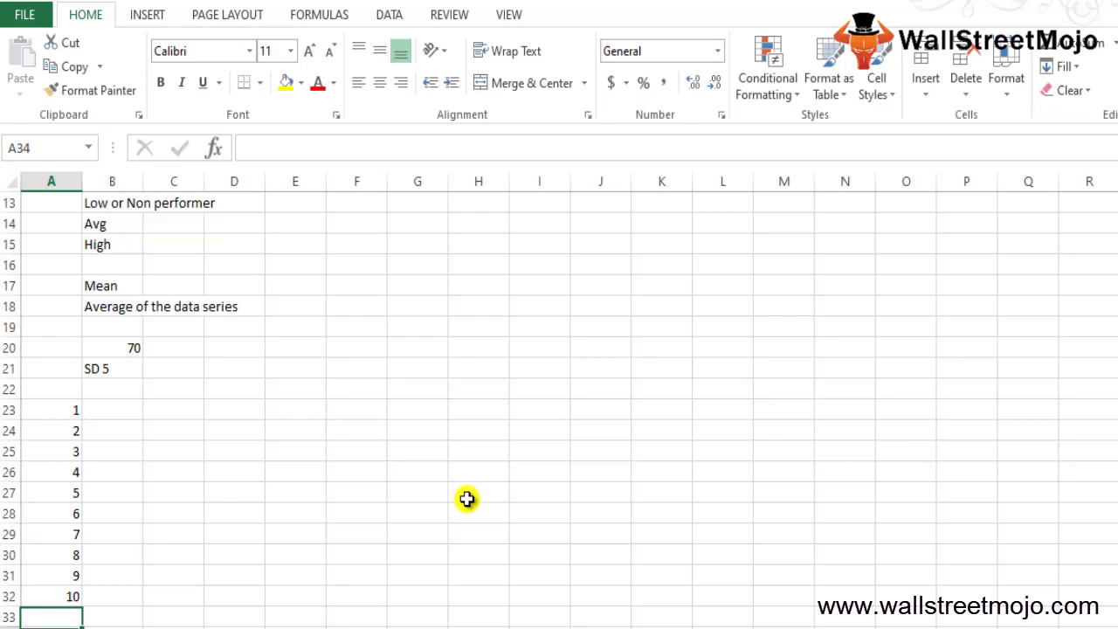
{"action": "key", "text": "Up"}
{"action": "key", "text": "Up"}
{"action": "key", "text": "Up"}
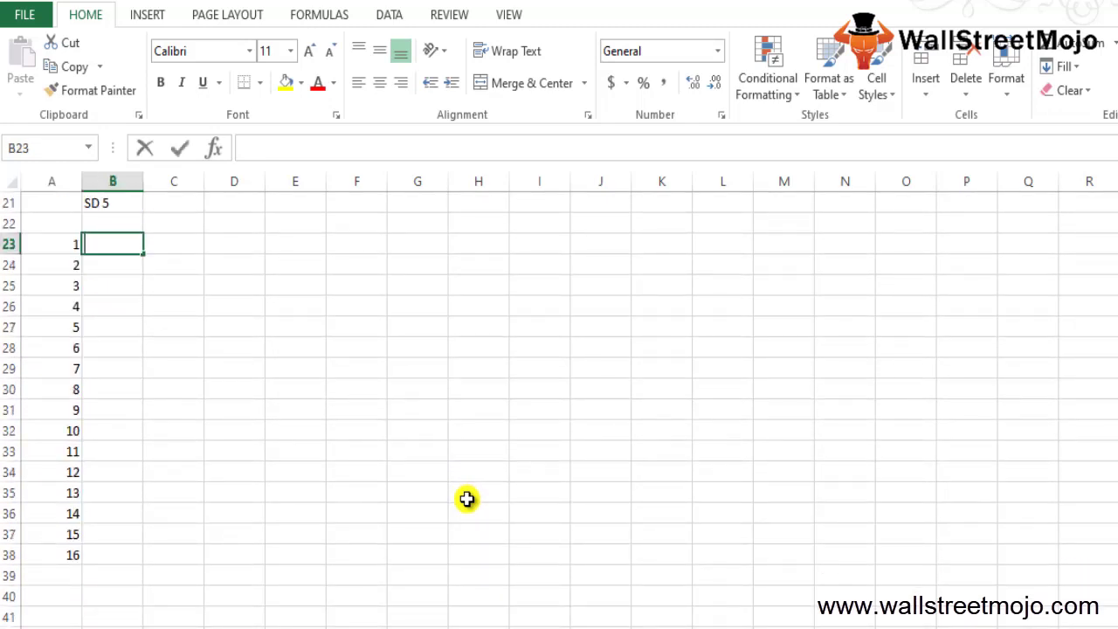
Enter 0.5 in cell B23 and the formula =B23+0.5 in cell B24
{"action": "type", "text": "0.5"}
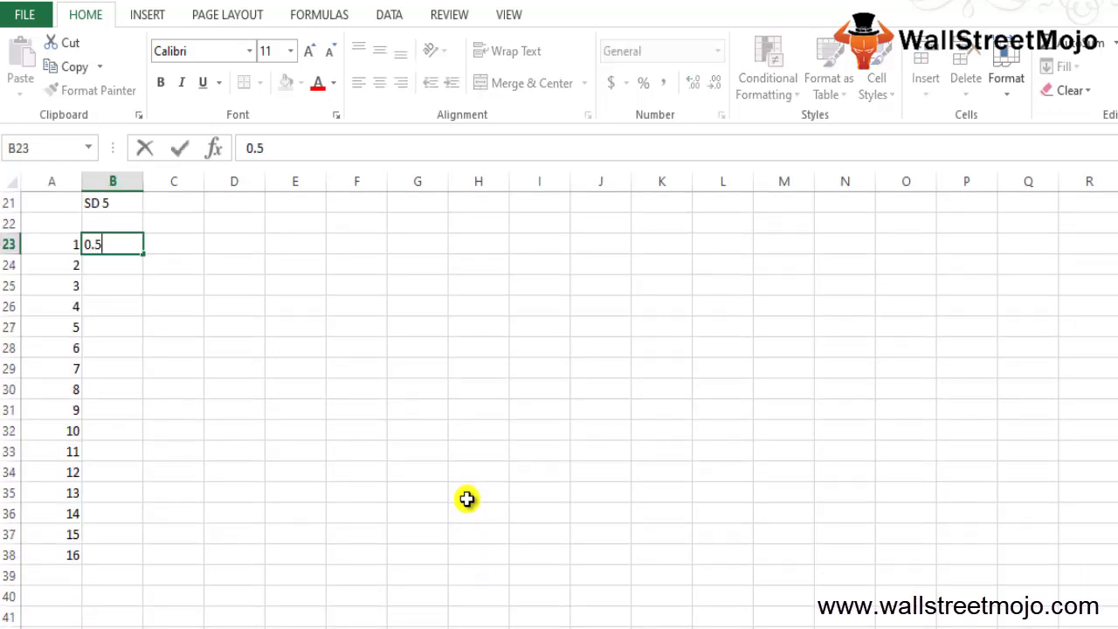
{"action": "key", "text": "Return"}
{"action": "type", "text": "=B23+0.5"}
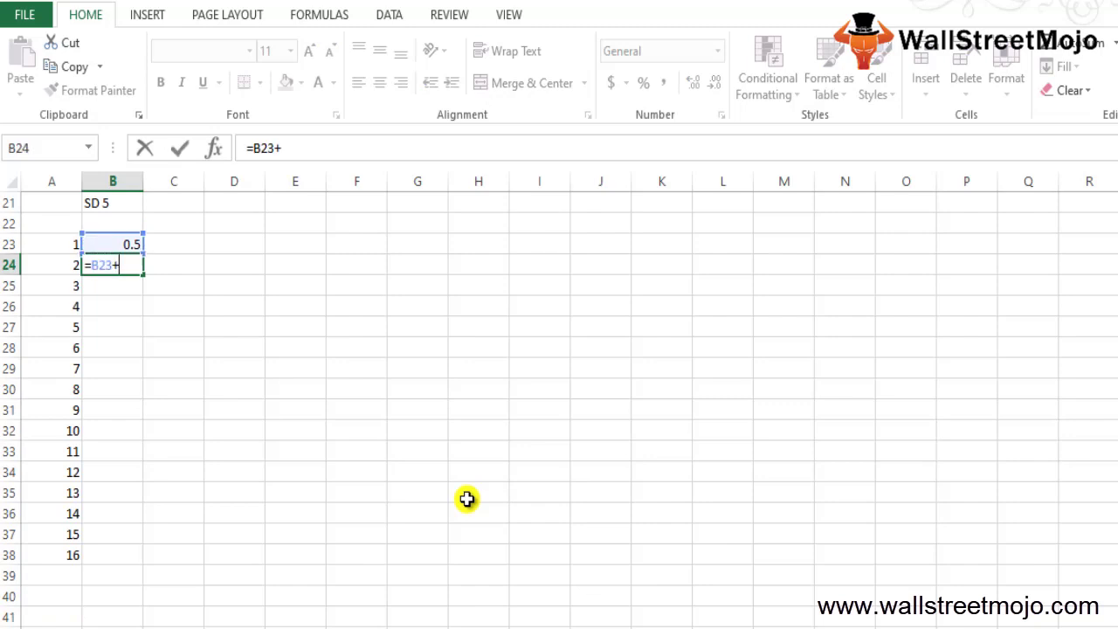
{"action": "key", "text": "Return"}
Fill the 0.5-increment formula in B24 down column B to cell B38
{"action": "key", "text": "Up"}
{"action": "key", "text": "shift+Down"}
{"action": "key", "text": "shift+Down"}
{"action": "key", "text": "shift+Down"}
{"action": "key", "text": "shift+Down"}
{"action": "key", "text": "shift+Down"}
{"action": "key", "text": "shift+Down"}
{"action": "key", "text": "shift+Down"}
{"action": "key", "text": "shift+Down"}
{"action": "key", "text": "shift+Down"}
{"action": "key", "text": "shift+Down"}
{"action": "key", "text": "shift+Down"}
{"action": "key", "text": "shift+Down"}
{"action": "key", "text": "shift+Down"}
{"action": "key", "text": "shift+Down"}
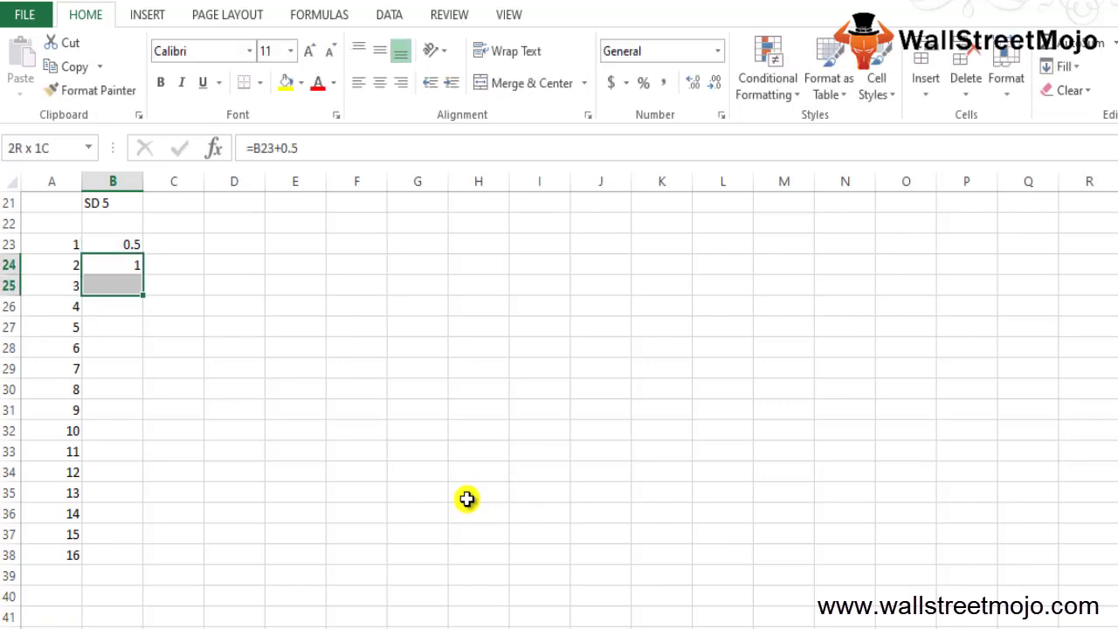
{"action": "key", "text": "ctrl+d"}
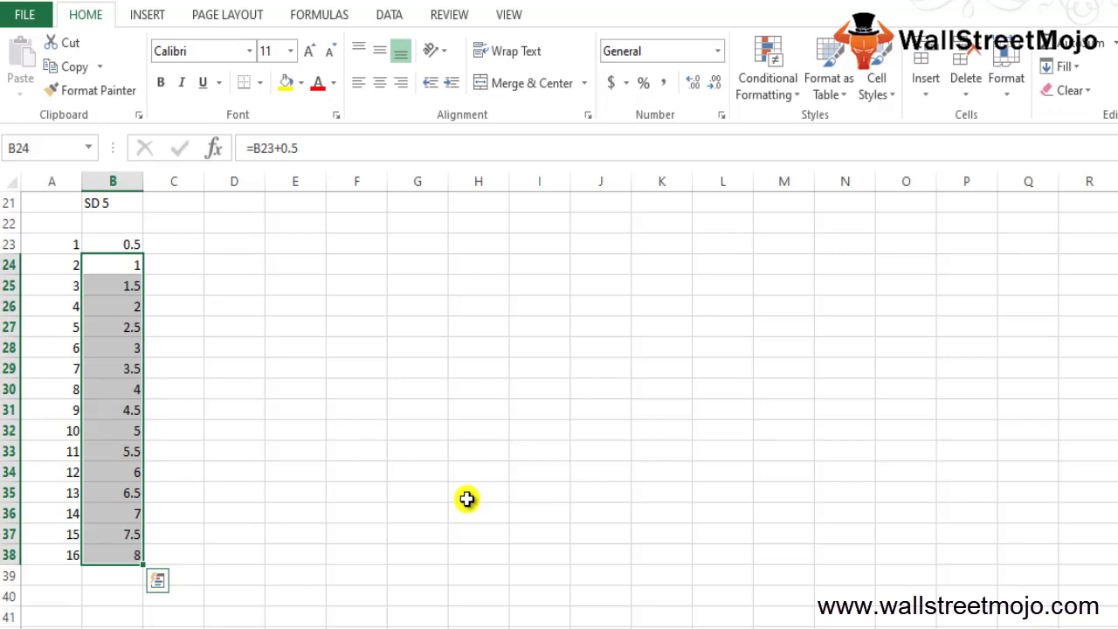
{"action": "key", "text": "Down"}
{"action": "key", "text": "Down"}
{"action": "key", "text": "Down"}
{"action": "key", "text": "Down"}
{"action": "key", "text": "Down"}
{"action": "key", "text": "Down"}
{"action": "key", "text": "Down"}
{"action": "key", "text": "Down"}
{"action": "key", "text": "Down"}
{"action": "key", "text": "Down"}
{"action": "key", "text": "Down"}
{"action": "key", "text": "Down"}
{"action": "key", "text": "Down"}
{"action": "key", "text": "Down"}
{"action": "key", "text": "Down"}
{"action": "key", "text": "Down"}
{"action": "key", "text": "Down"}
{"action": "key", "text": "Down"}
{"action": "key", "text": "Down"}
{"action": "key", "text": "Down"}
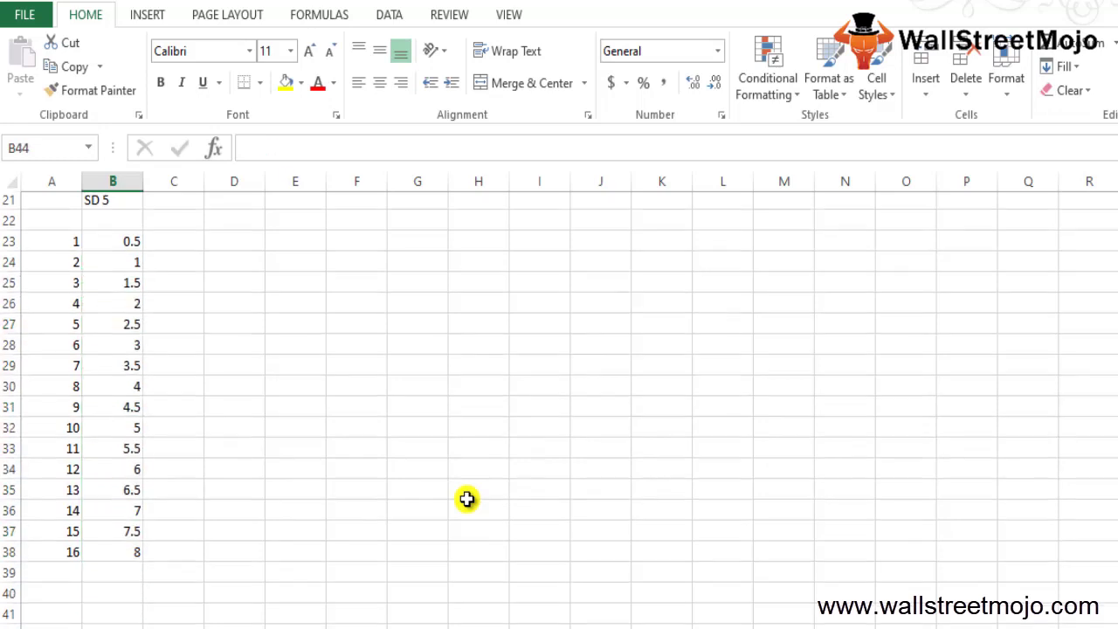
{"action": "key", "text": "Down"}
{"action": "key", "text": "Down"}
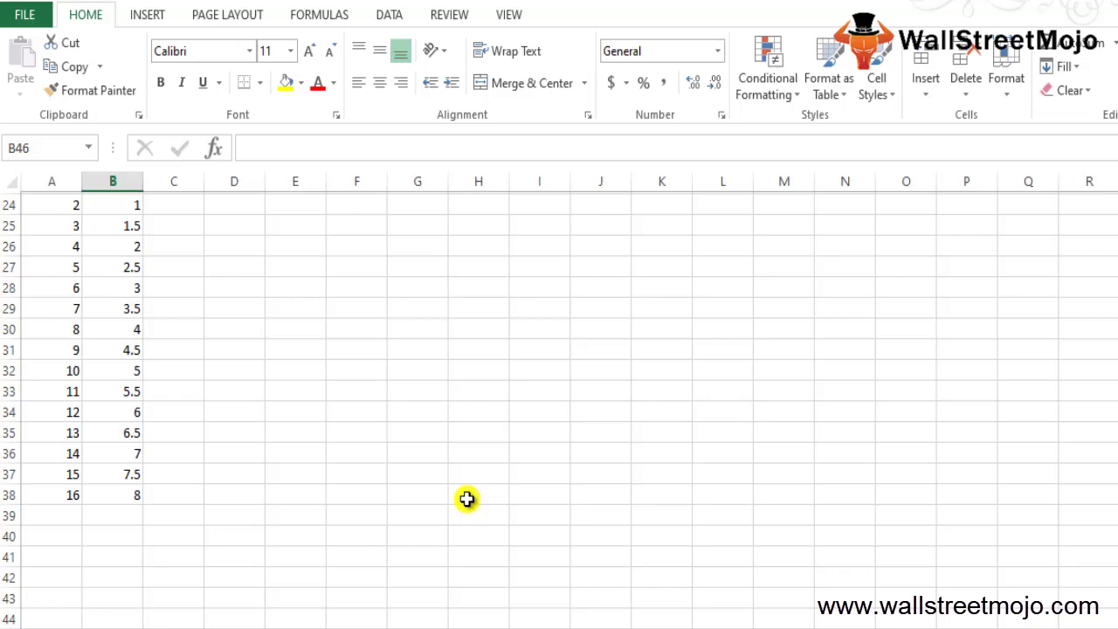
{"action": "key", "text": "Up"}
{"action": "key", "text": "Up"}
{"action": "key", "text": "Up"}
{"action": "key", "text": "Up"}
{"action": "key", "text": "Up"}
{"action": "key", "text": "Up"}
{"action": "key", "text": "Up"}
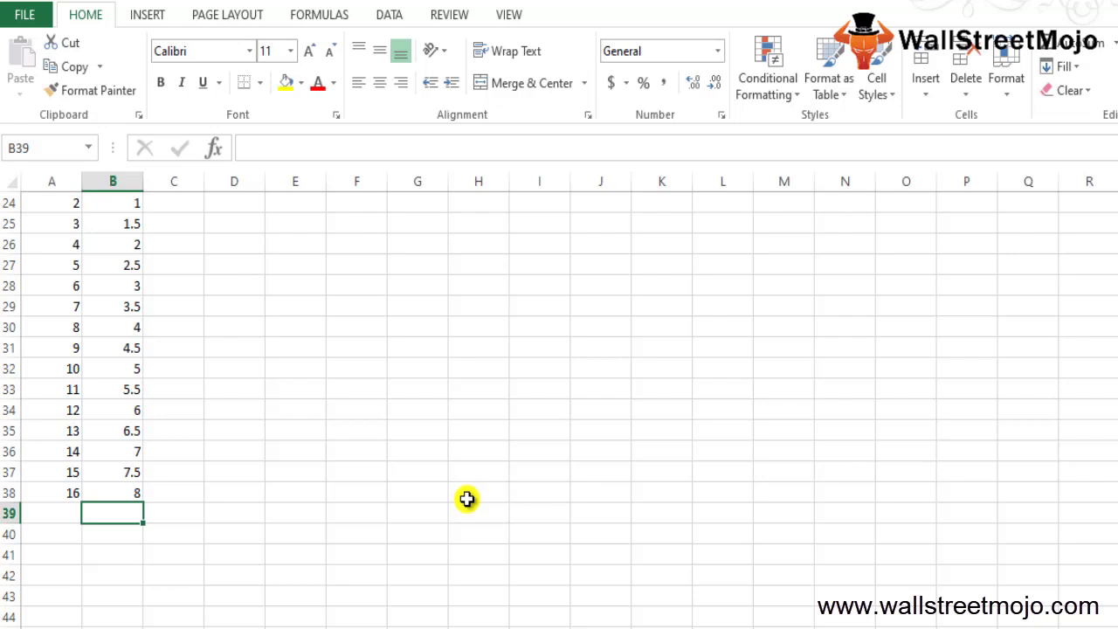
{"action": "type", "text": "Average"}
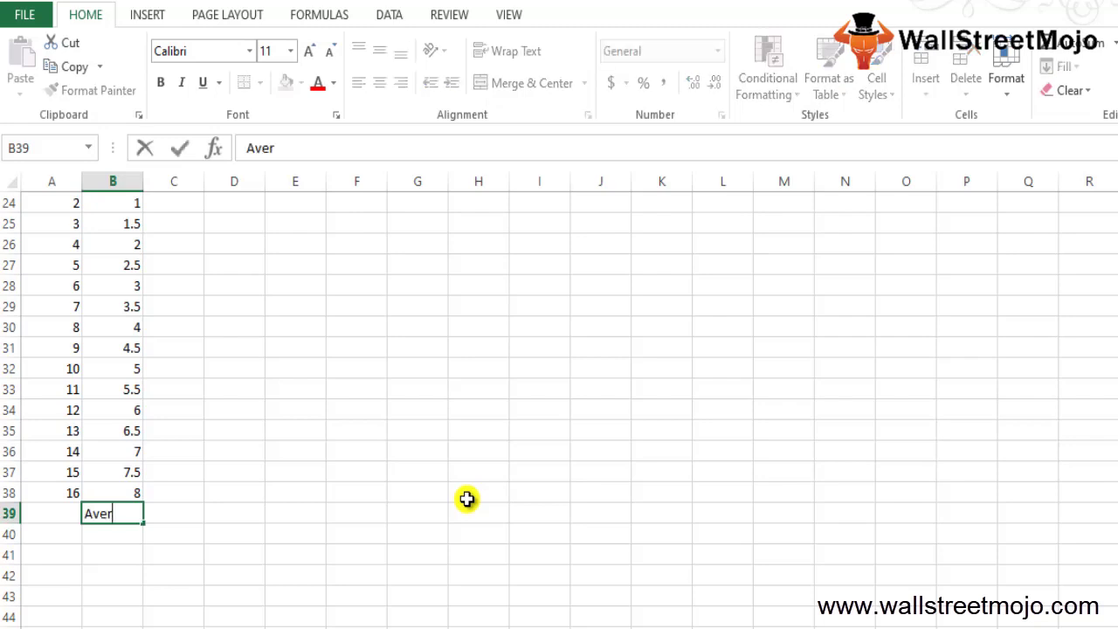
{"action": "key", "text": "BackSpace"}
{"action": "key", "text": "BackSpace"}
{"action": "key", "text": "BackSpace"}
{"action": "key", "text": "BackSpace"}
{"action": "key", "text": "BackSpace"}
{"action": "key", "text": "BackSpace"}
{"action": "key", "text": "BackSpace"}
Calculate the average of B23:B38 in cell B39 with the AVERAGE function
{"action": "type", "text": "=aver"}
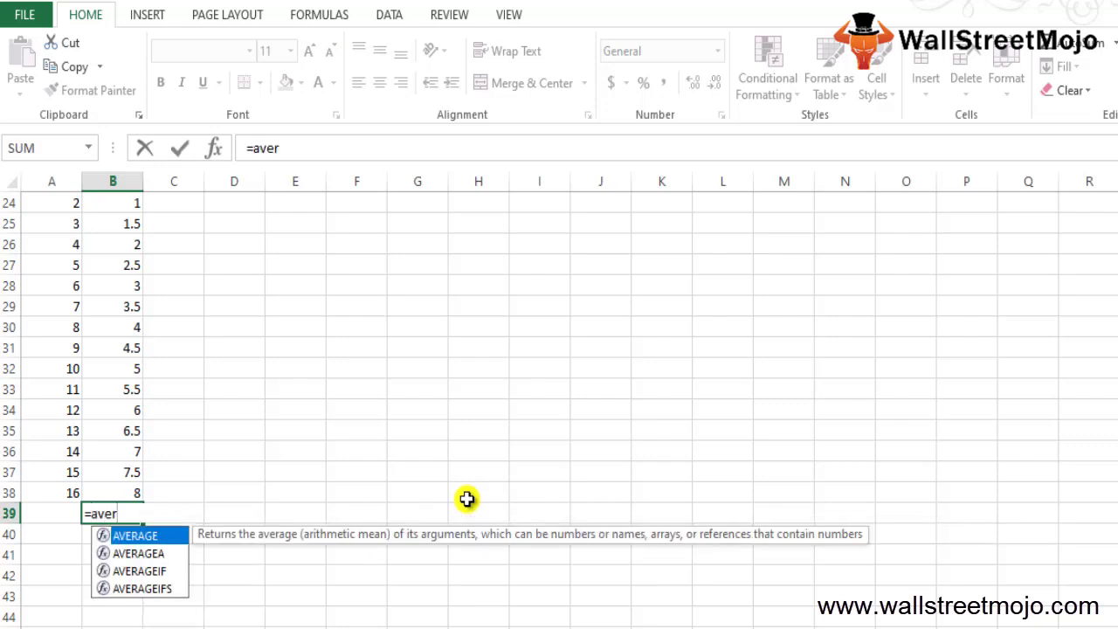
{"action": "key", "text": "Tab"}
{"action": "key", "text": "Up"}
{"action": "key", "text": "shift+Up"}
{"action": "key", "text": "shift+Up"}
{"action": "key", "text": "shift+Up"}
{"action": "key", "text": "shift+Up"}
{"action": "key", "text": "shift+Up"}
{"action": "key", "text": "shift+Up"}
{"action": "key", "text": "shift+Up"}
{"action": "key", "text": "shift+Up"}
{"action": "key", "text": "shift+Up"}
{"action": "key", "text": "shift+Up"}
{"action": "key", "text": "shift+Up"}
{"action": "key", "text": "shift+Up"}
{"action": "key", "text": "shift+Up"}
{"action": "key", "text": "shift+Up"}
{"action": "key", "text": "shift+Up"}
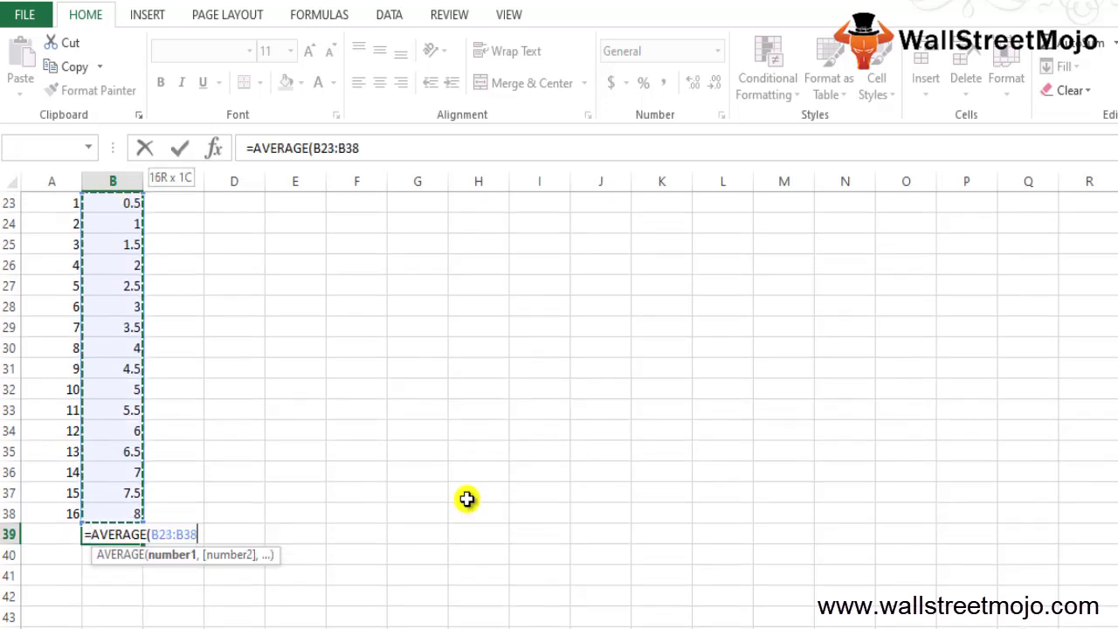
{"action": "key", "text": "Return"}
{"action": "key", "text": "Up"}
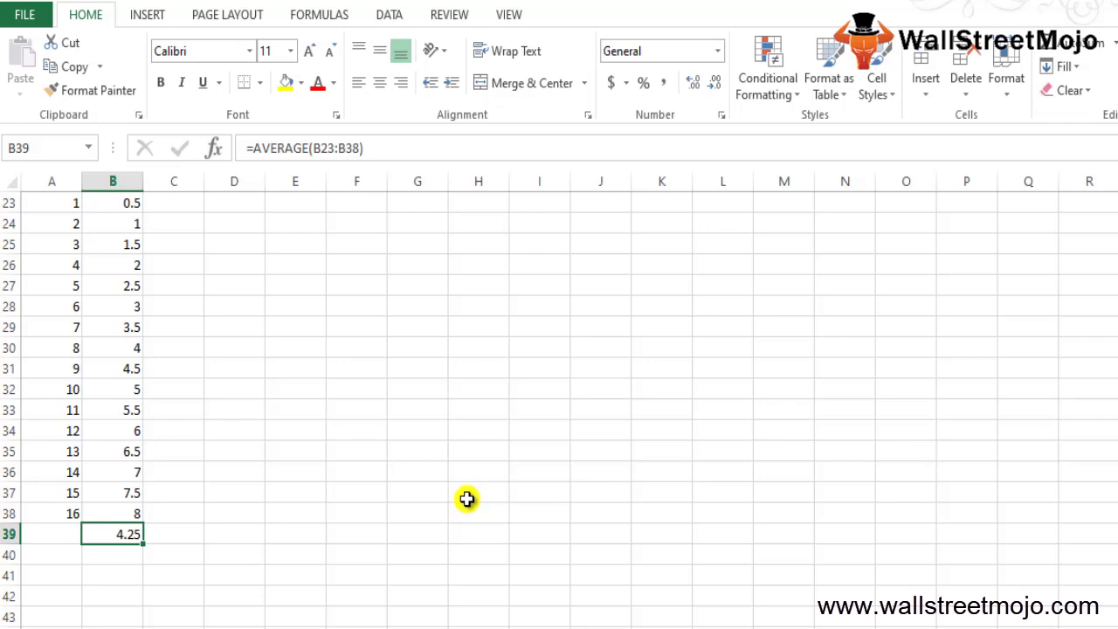
Replace the average below the data by extending the 0.5-increment series in column B down to cell B46
{"action": "key", "text": "Up"}
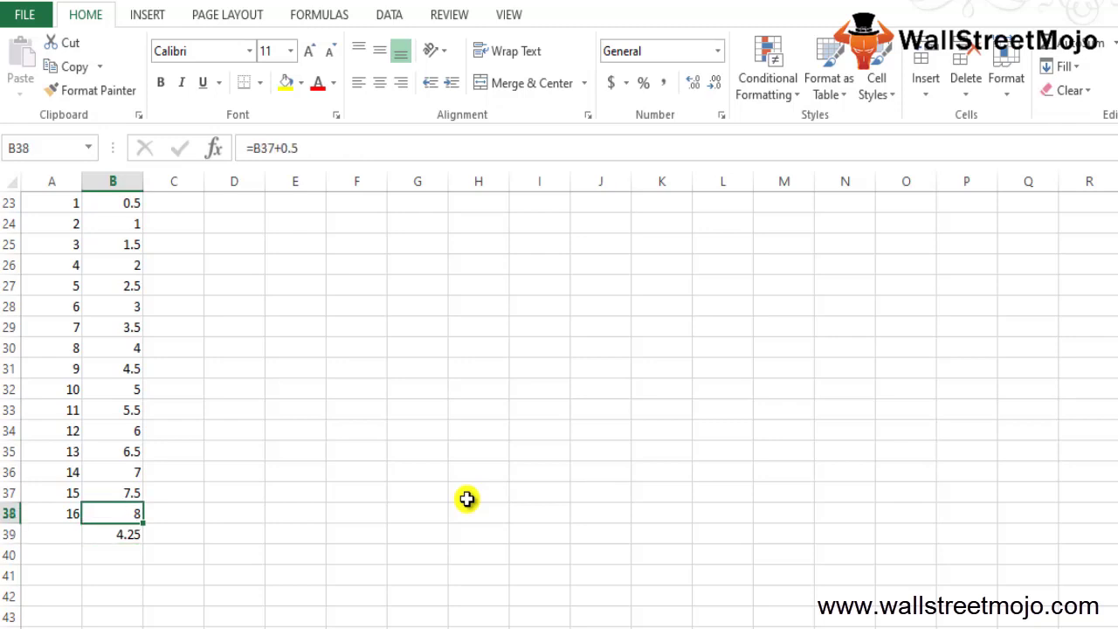
{"action": "key", "text": "Down"}
{"action": "left_click_drag", "start_coordinate": [144, 612], "coordinate": [144, 523]}
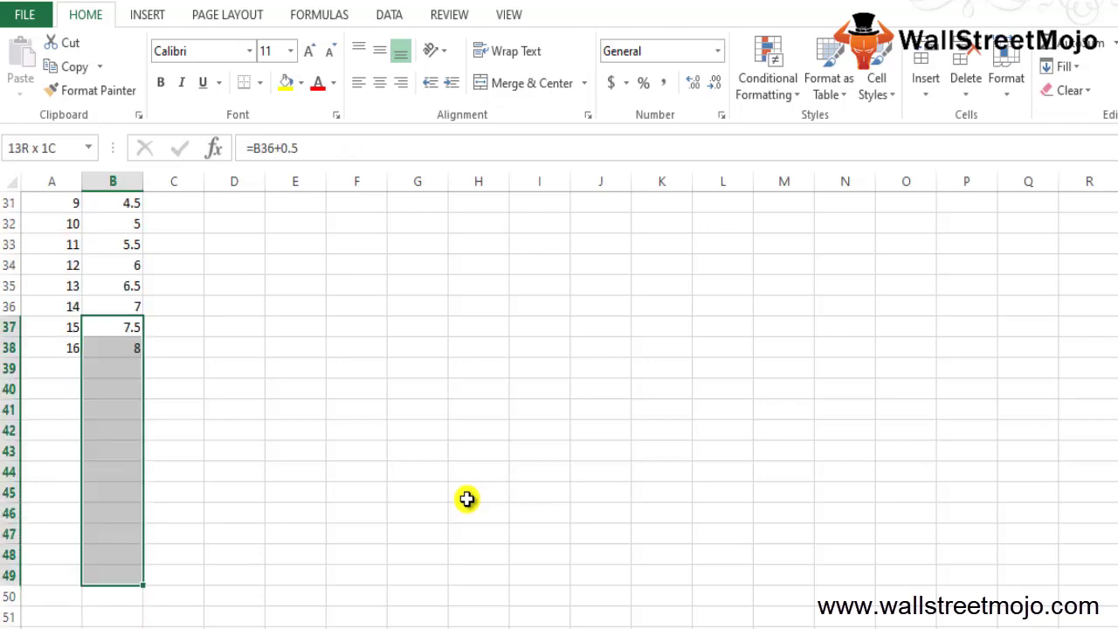
{"action": "left_click", "coordinate": [113, 367]}
{"action": "key", "text": "Down"}
{"action": "key", "text": "Down"}
{"action": "key", "text": "Down"}
{"action": "key", "text": "Down"}
{"action": "key", "text": "Down"}
{"action": "key", "text": "Down"}
{"action": "key", "text": "Down"}
{"action": "key", "text": "Down"}
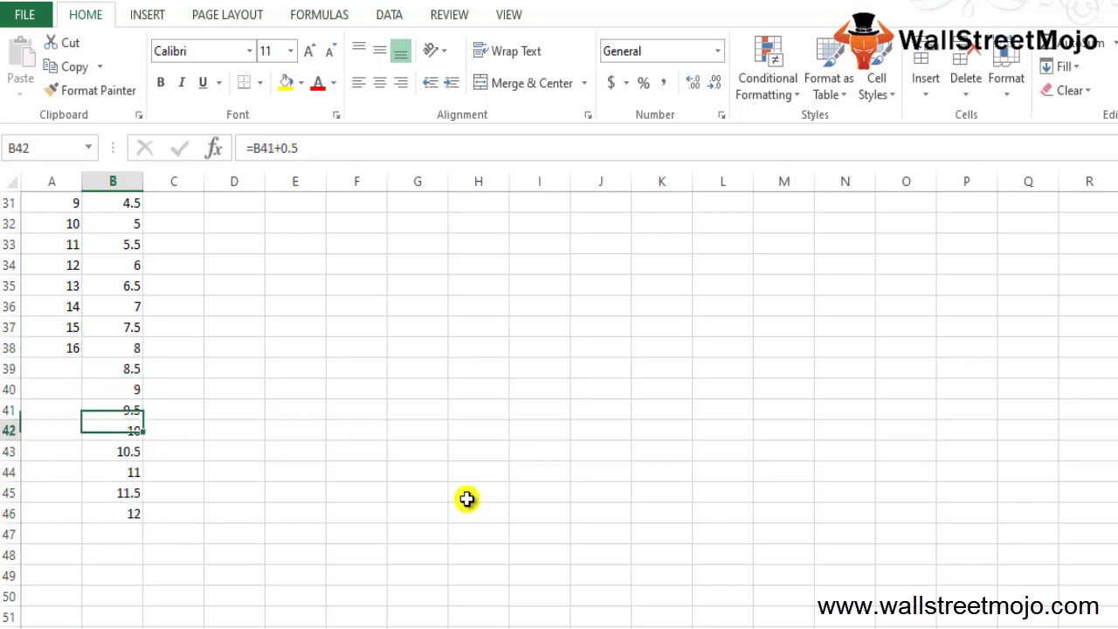
Continue the 0.5-increment series in column B from B46 down to the value 14 in cell B50
{"action": "key", "text": "Up"}
{"action": "key", "text": "shift+Down"}
{"action": "key", "text": "shift+Down"}
{"action": "key", "text": "shift+Down"}
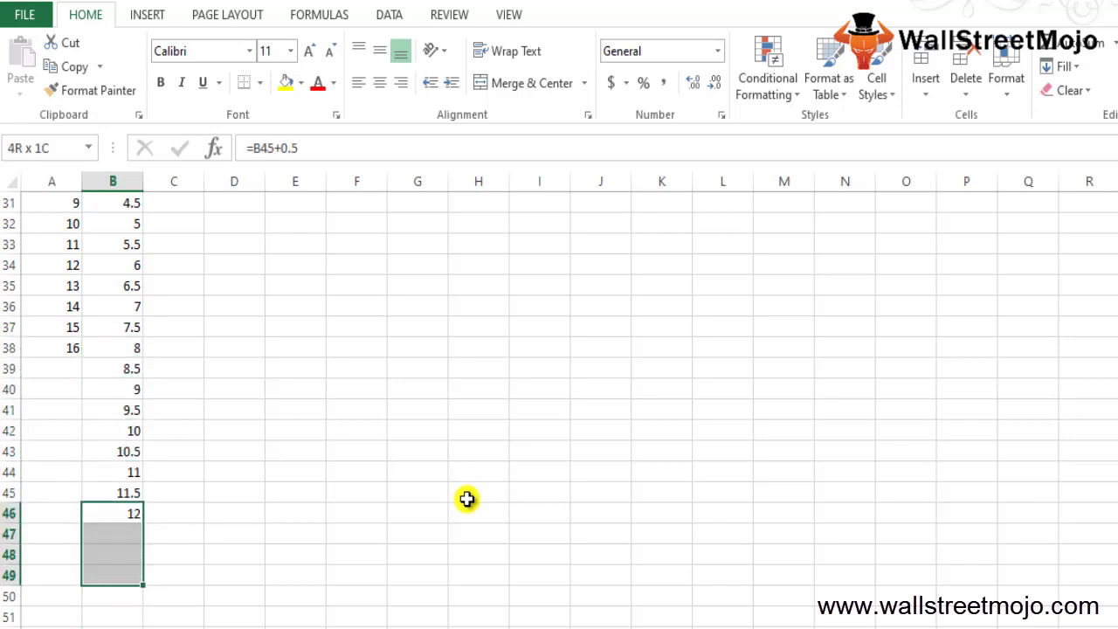
{"action": "key", "text": "ctrl+d"}
{"action": "key", "text": "Down"}
{"action": "key", "text": "Down"}
{"action": "key", "text": "Down"}
{"action": "key", "text": "shift+Down"}
{"action": "key", "text": "ctrl+d"}
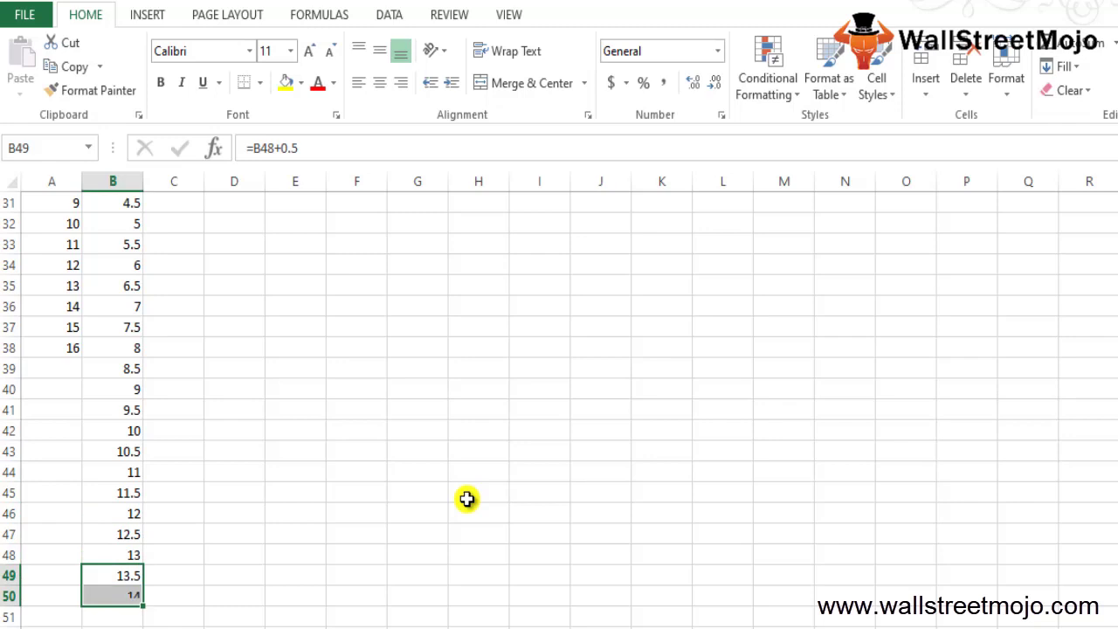
Calculate the average of B23:B50 in cell B51 with the AVERAGE function
{"action": "key", "text": "Down"}
{"action": "key", "text": "Down"}
{"action": "key", "text": "Down"}
{"action": "key", "text": "Down"}
{"action": "key", "text": "Down"}
{"action": "key", "text": "Down"}
{"action": "key", "text": "Down"}
{"action": "key", "text": "Down"}
{"action": "key", "text": "Up"}
{"action": "key", "text": "Up"}
{"action": "key", "text": "Up"}
{"action": "key", "text": "Up"}
{"action": "key", "text": "Up"}
{"action": "key", "text": "Up"}
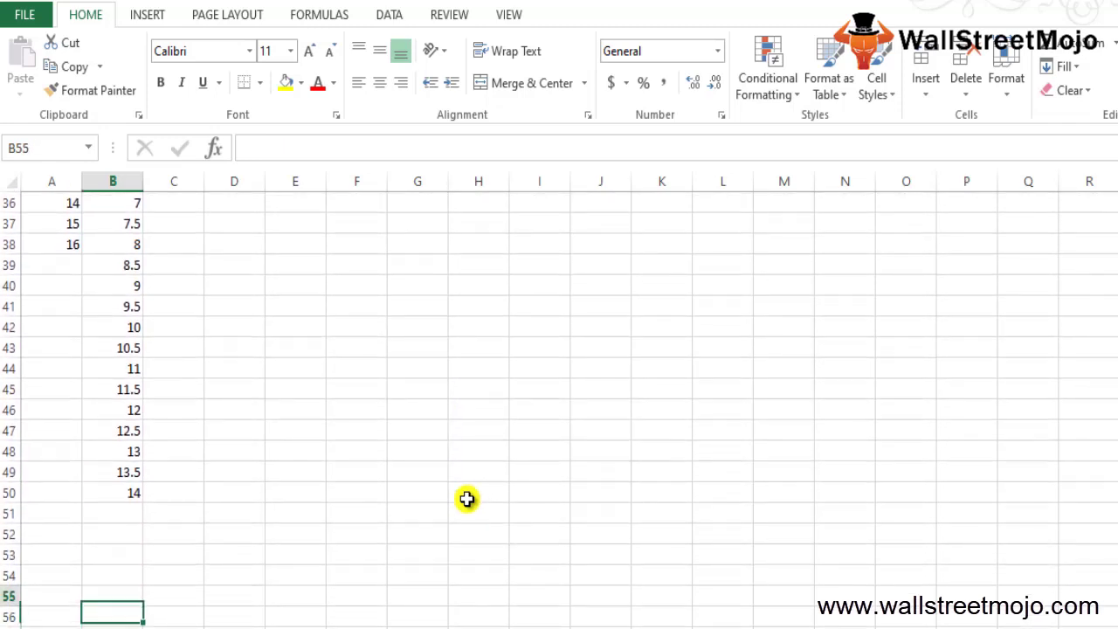
{"action": "type", "text": "=aver"}
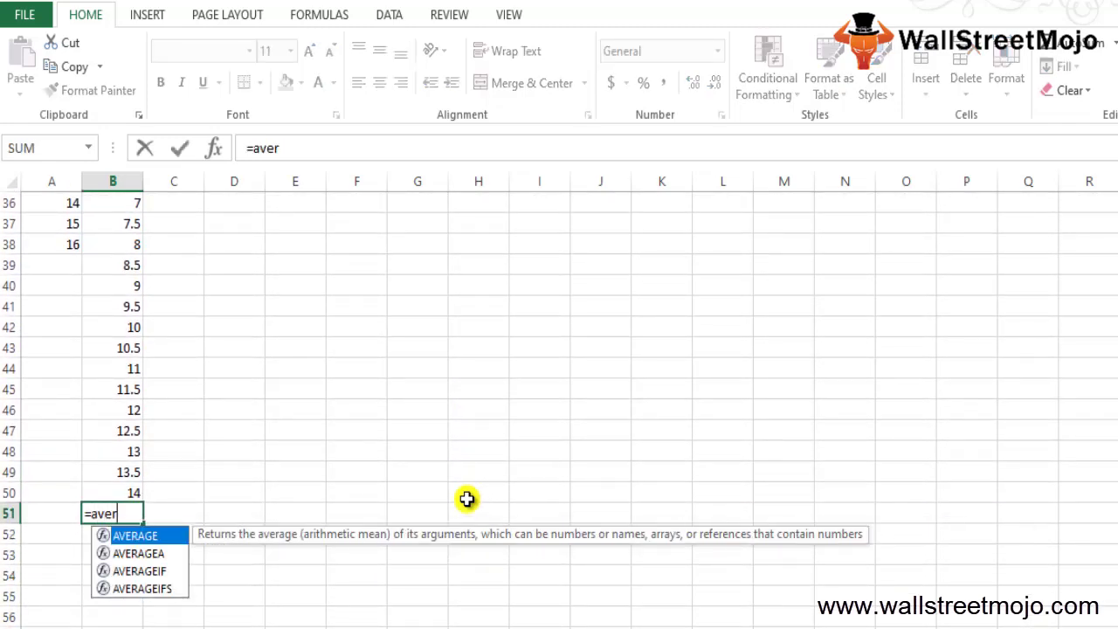
{"action": "key", "text": "Tab"}
{"action": "key", "text": "Up"}
{"action": "key", "text": "ctrl+shift+Up"}
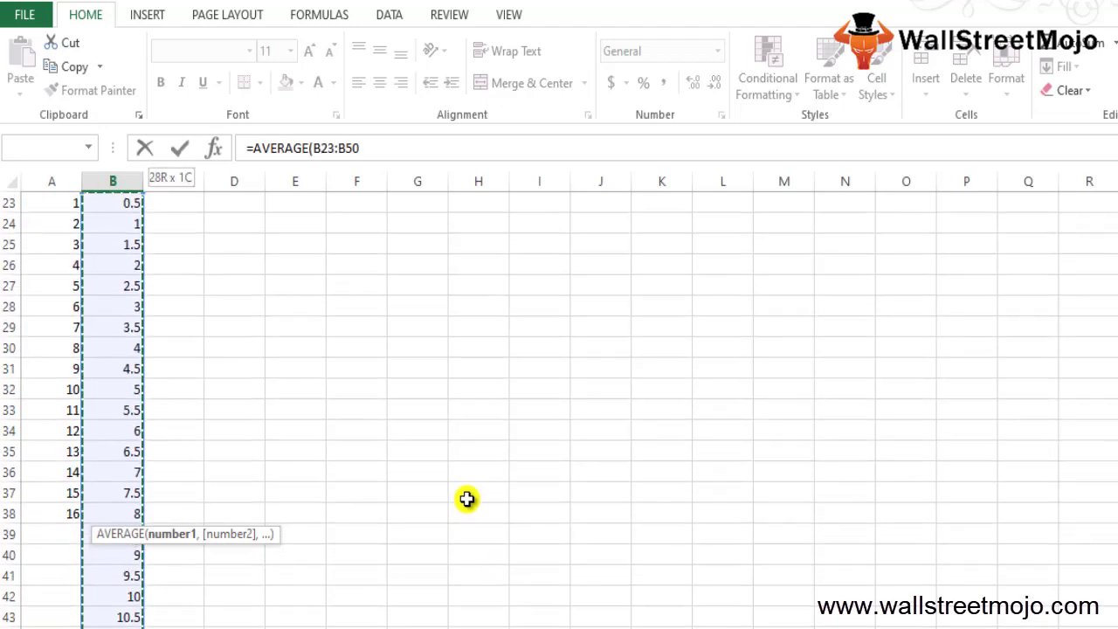
{"action": "key", "text": "Return"}
{"action": "key", "text": "Down"}
{"action": "key", "text": "Down"}
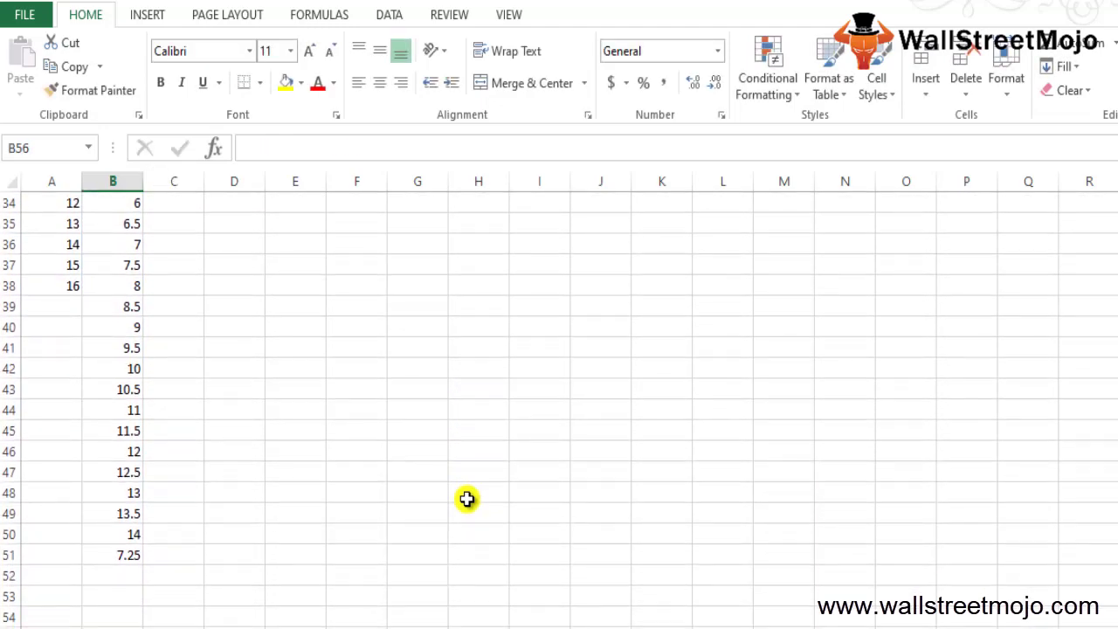
Re-enter the formula in cell A38 as =A37+1
{"action": "key", "text": "Up"}
{"action": "key", "text": "Up"}
{"action": "key", "text": "Up"}
{"action": "key", "text": "Up"}
{"action": "key", "text": "Up"}
{"action": "key", "text": "Up"}
{"action": "key", "text": "Up"}
{"action": "key", "text": "Up"}
{"action": "key", "text": "Up"}
{"action": "key", "text": "Up"}
{"action": "key", "text": "Up"}
{"action": "key", "text": "Up"}
{"action": "key", "text": "Up"}
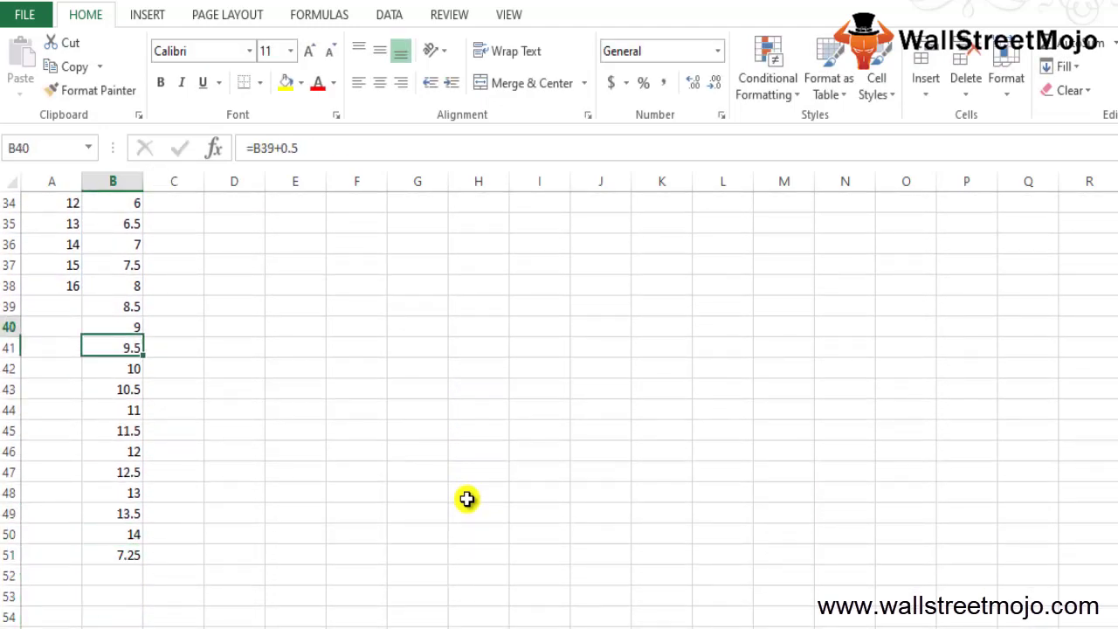
{"action": "key", "text": "Up"}
{"action": "key", "text": "Up"}
{"action": "key", "text": "Up"}
{"action": "key", "text": "Left"}
{"action": "key", "text": "F2"}
{"action": "key", "text": "BackSpace"}
{"action": "key", "text": "BackSpace"}
{"action": "key", "text": "BackSpace"}
{"action": "key", "text": "BackSpace"}
{"action": "key", "text": "BackSpace"}
{"action": "key", "text": "Up"}
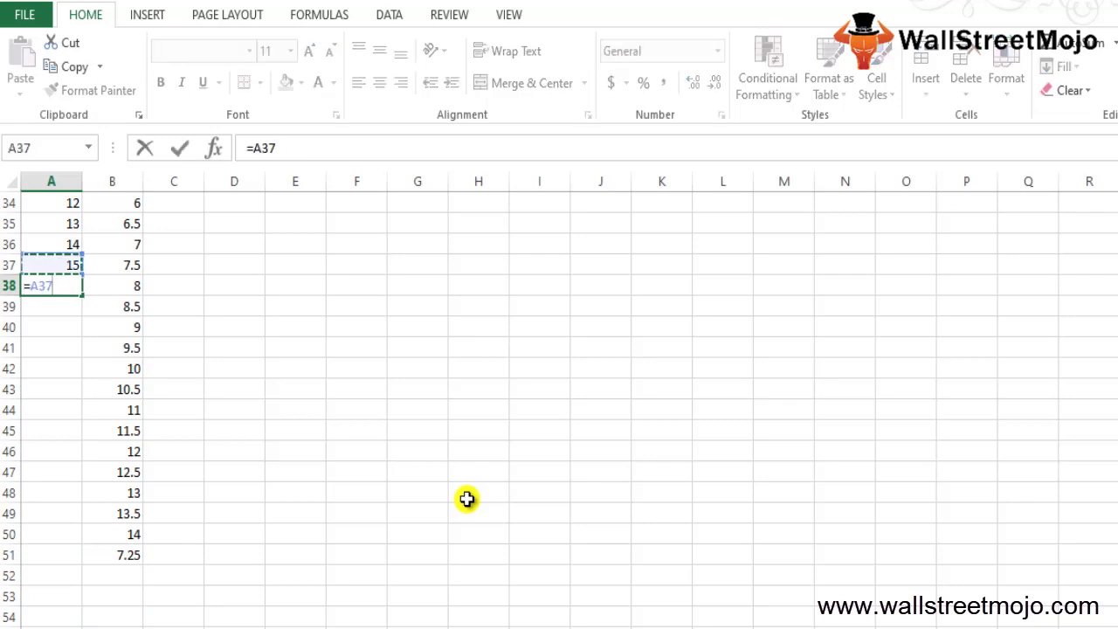
{"action": "type", "text": "+1"}
{"action": "key", "text": "Return"}
{"action": "key", "text": "Up"}
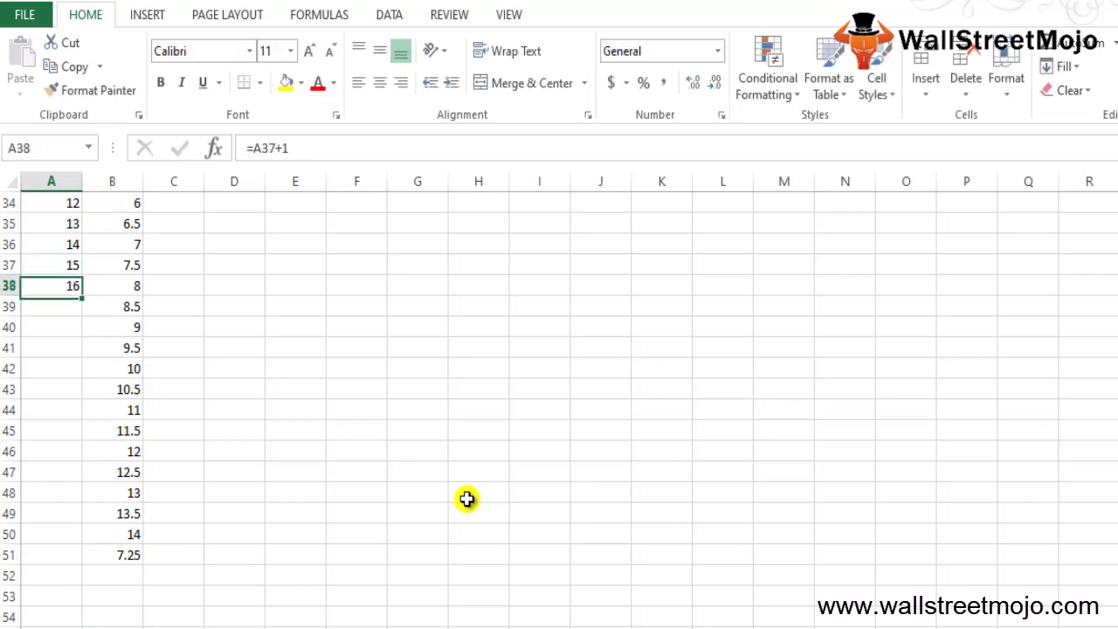
Fill the formula in cell A38 down through cell A51 to extend the numbering in column A
{"action": "key", "text": "shift+Down"}
{"action": "key", "text": "shift+Down"}
{"action": "key", "text": "shift+Down"}
{"action": "key", "text": "shift+Down"}
{"action": "key", "text": "shift+Down"}
{"action": "key", "text": "shift+Down"}
{"action": "key", "text": "shift+Down"}
{"action": "key", "text": "shift+Down"}
{"action": "key", "text": "shift+Down"}
{"action": "key", "text": "shift+Down"}
{"action": "key", "text": "shift+Down"}
{"action": "key", "text": "shift+Down"}
{"action": "key", "text": "shift+Down"}
{"action": "key", "text": "ctrl+d"}
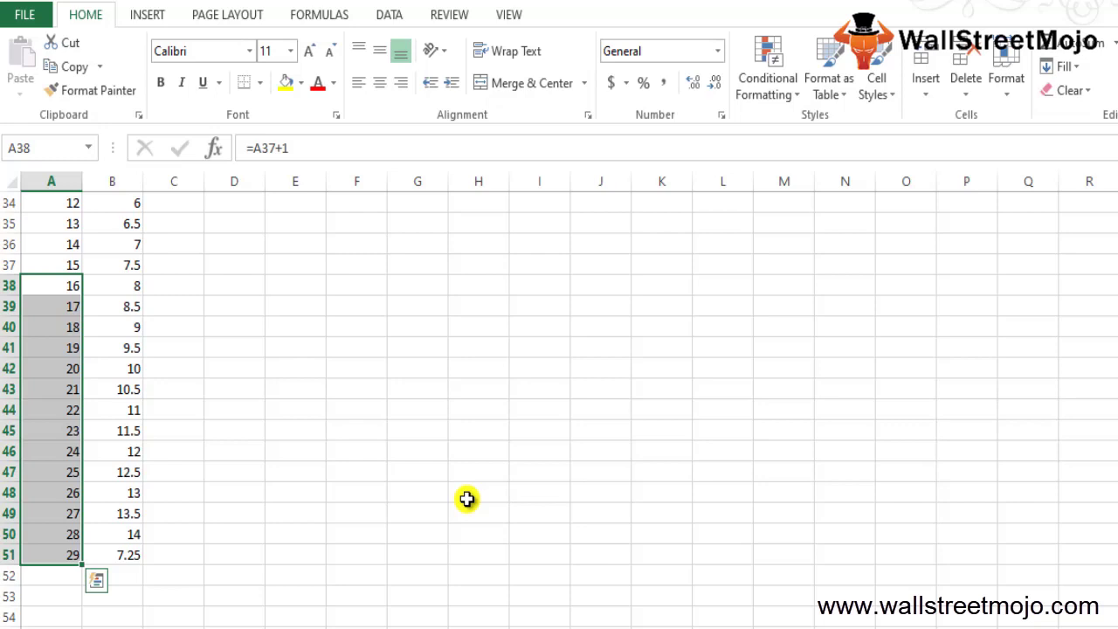
{"action": "key", "text": "shift+Up"}
{"action": "key", "text": "shift+Up"}
{"action": "key", "text": "shift+Up"}
{"action": "key", "text": "shift+Up"}
{"action": "key", "text": "shift+Up"}
{"action": "key", "text": "shift+Up"}
{"action": "key", "text": "shift+Up"}
{"action": "key", "text": "shift+Up"}
{"action": "key", "text": "shift+Up"}
{"action": "key", "text": "shift+Up"}
{"action": "key", "text": "shift+Up"}
{"action": "key", "text": "shift+Up"}
{"action": "key", "text": "shift+Up"}
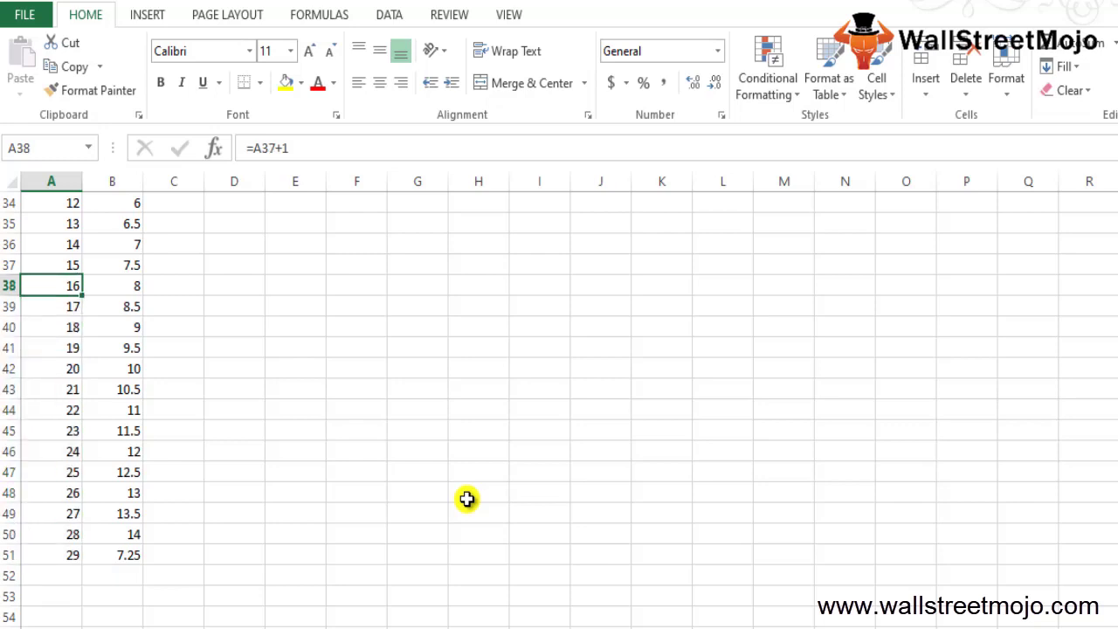
Replace the content of cell A51 with the label Avg and enter the label SD in cell A52
{"action": "key", "text": "Down"}
{"action": "key", "text": "Down"}
{"action": "key", "text": "Down"}
{"action": "key", "text": "Down"}
{"action": "key", "text": "Down"}
{"action": "key", "text": "Down"}
{"action": "key", "text": "Down"}
{"action": "key", "text": "Down"}
{"action": "key", "text": "Down"}
{"action": "key", "text": "Down"}
{"action": "key", "text": "Down"}
{"action": "key", "text": "Down"}
{"action": "key", "text": "Down"}
{"action": "key", "text": "Down"}
{"action": "key", "text": "Down"}
{"action": "key", "text": "Up"}
{"action": "key", "text": "Up"}
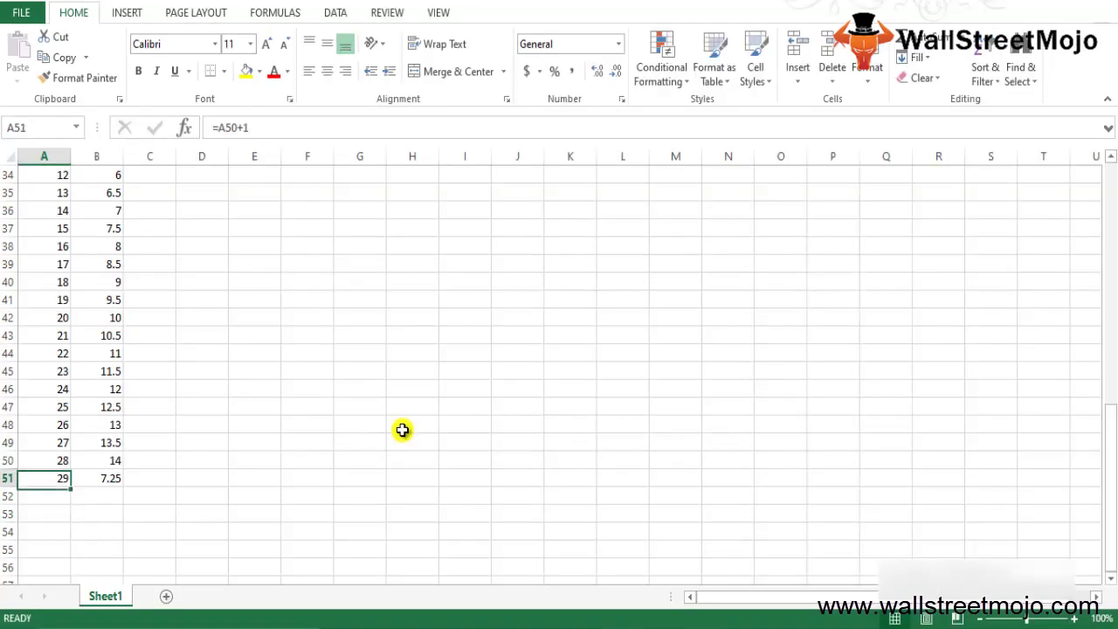
{"action": "type", "text": "Avg"}
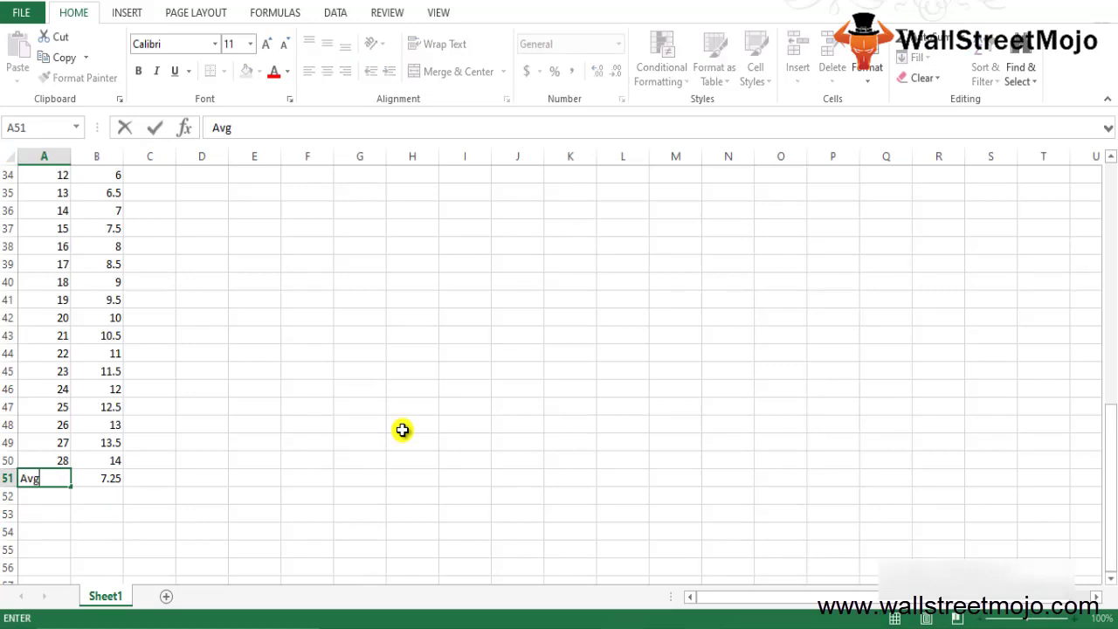
{"action": "key", "text": "Return"}
{"action": "type", "text": "SD"}
{"action": "key", "text": "Return"}
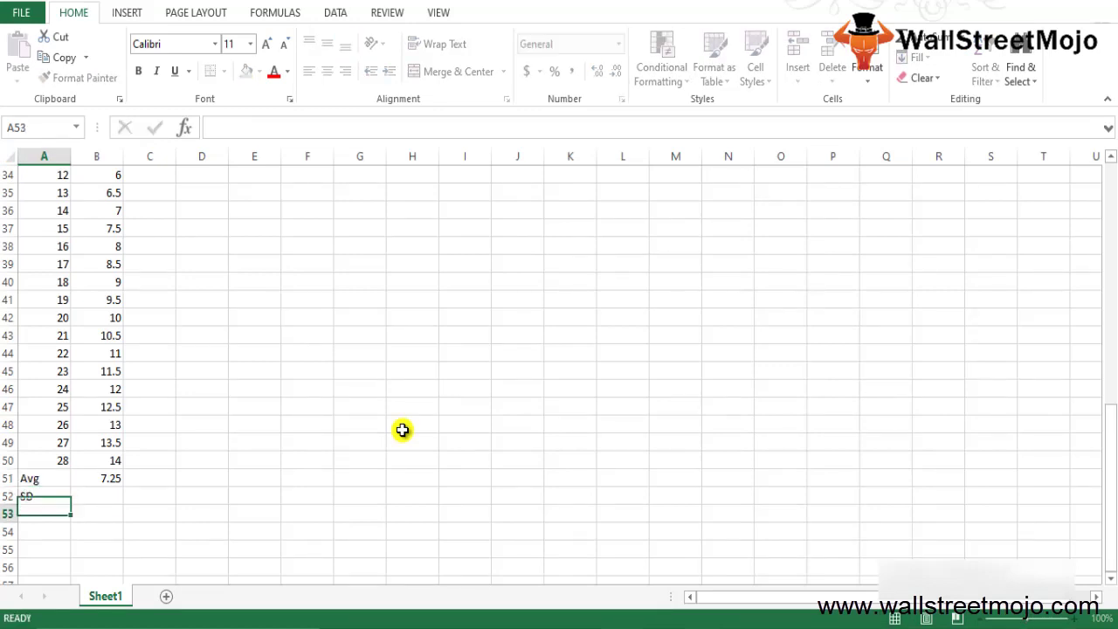
Calculate the sample standard deviation of B23:B50 in cell B52 with the STDEV.S function
{"action": "key", "text": "Up"}
{"action": "key", "text": "Right"}
{"action": "type", "text": "="}
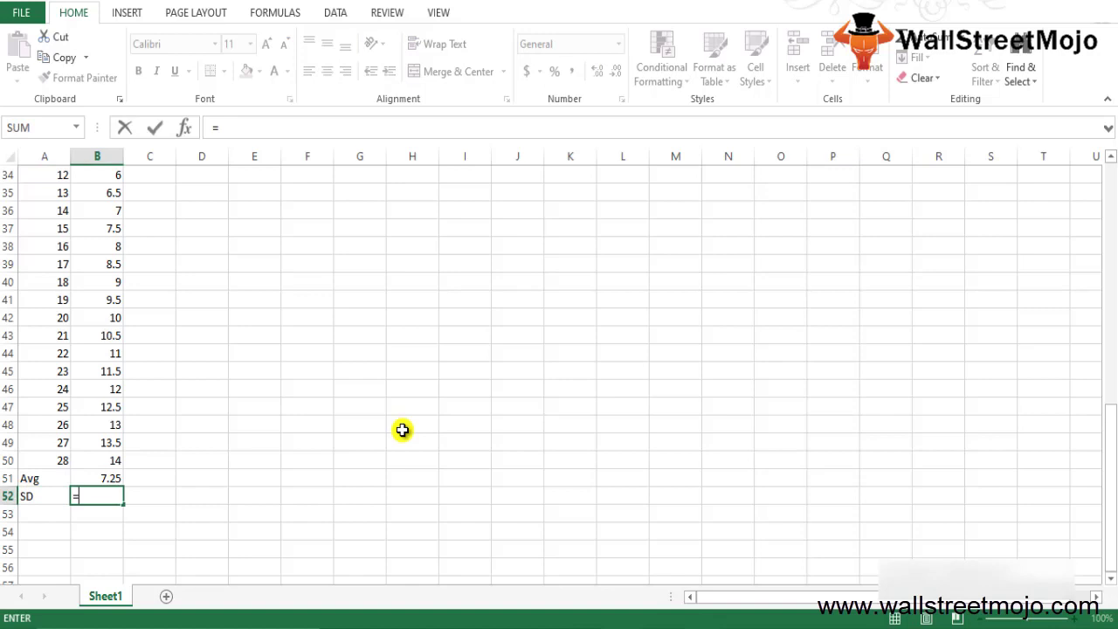
{"action": "type", "text": "std"}
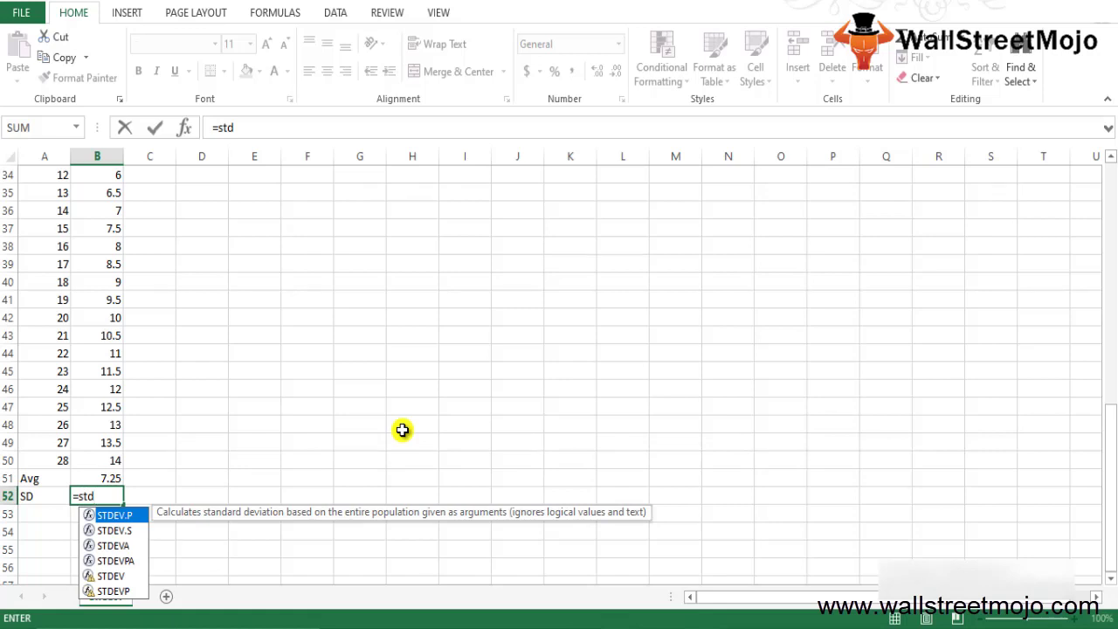
{"action": "key", "text": "Down"}
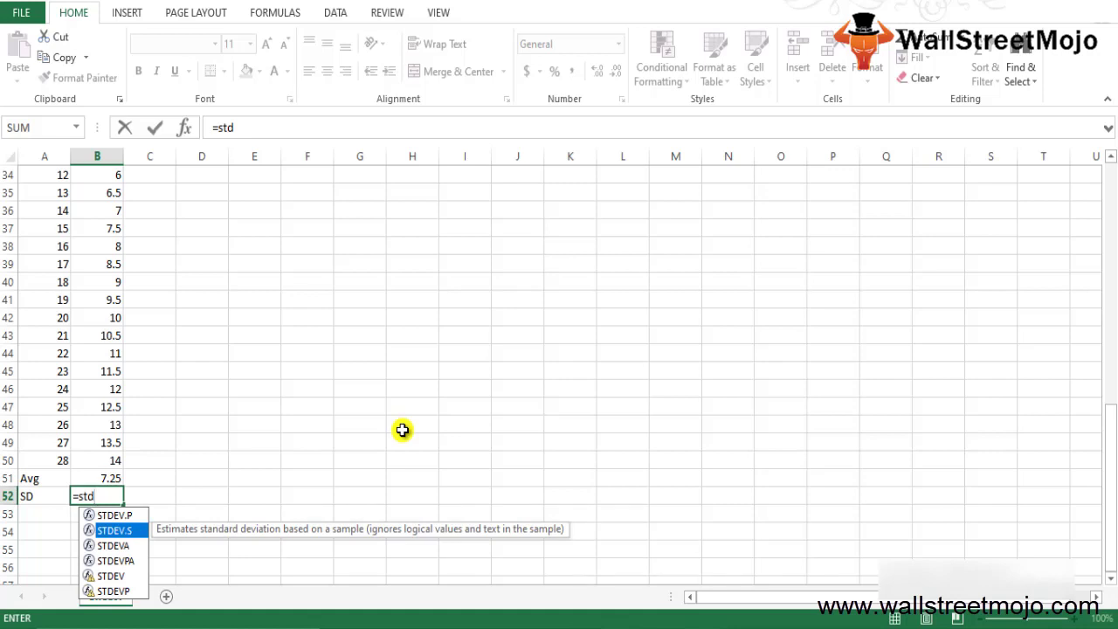
{"action": "key", "text": "Tab"}
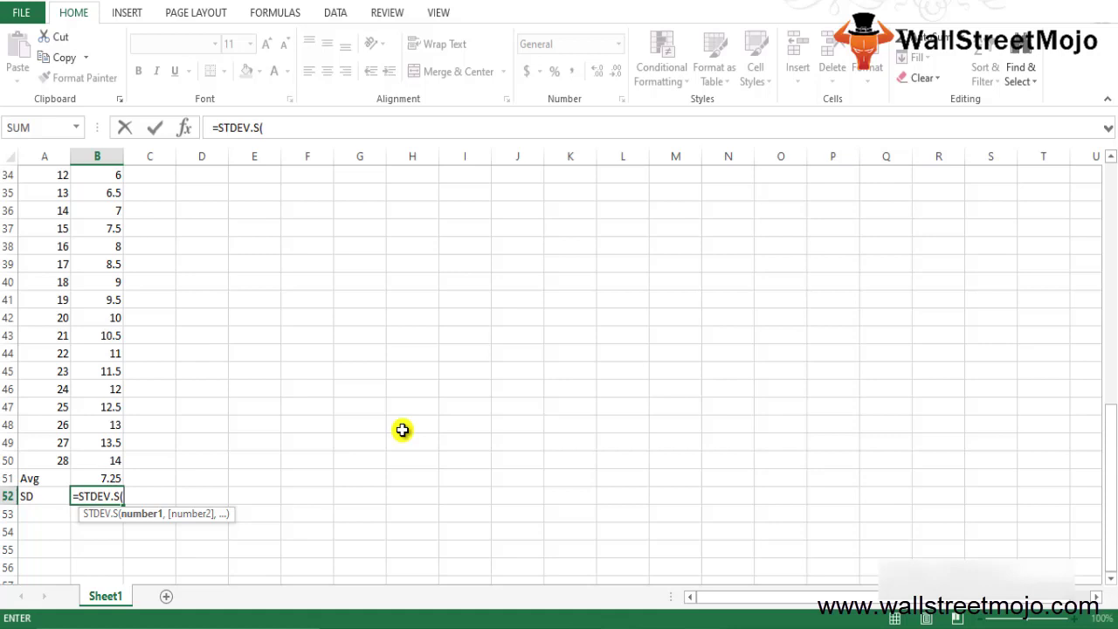
{"action": "key", "text": "Up"}
{"action": "key", "text": "Up"}
{"action": "key", "text": "Up"}
{"action": "key", "text": "Down"}
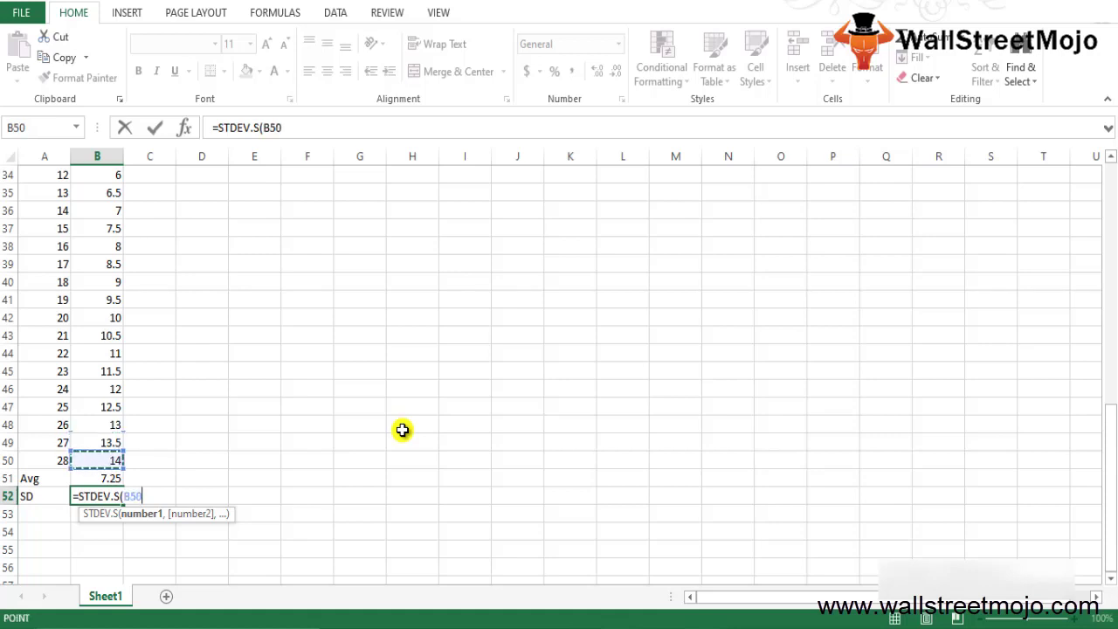
{"action": "key", "text": "shift+Up"}
{"action": "key", "text": "shift+Up"}
{"action": "key", "text": "shift+Up"}
{"action": "key", "text": "shift+Up"}
{"action": "key", "text": "shift+Up"}
{"action": "key", "text": "shift+Up"}
{"action": "key", "text": "shift+Up"}
{"action": "key", "text": "shift+Up"}
{"action": "key", "text": "shift+Up"}
{"action": "key", "text": "shift+Up"}
{"action": "key", "text": "shift+Up"}
{"action": "key", "text": "shift+Up"}
{"action": "key", "text": "shift+Up"}
{"action": "key", "text": "shift+Up"}
{"action": "key", "text": "shift+Up"}
{"action": "key", "text": "shift+Up"}
{"action": "key", "text": "shift+Up"}
{"action": "key", "text": "shift+Up"}
{"action": "key", "text": "shift+Up"}
{"action": "key", "text": "shift+Up"}
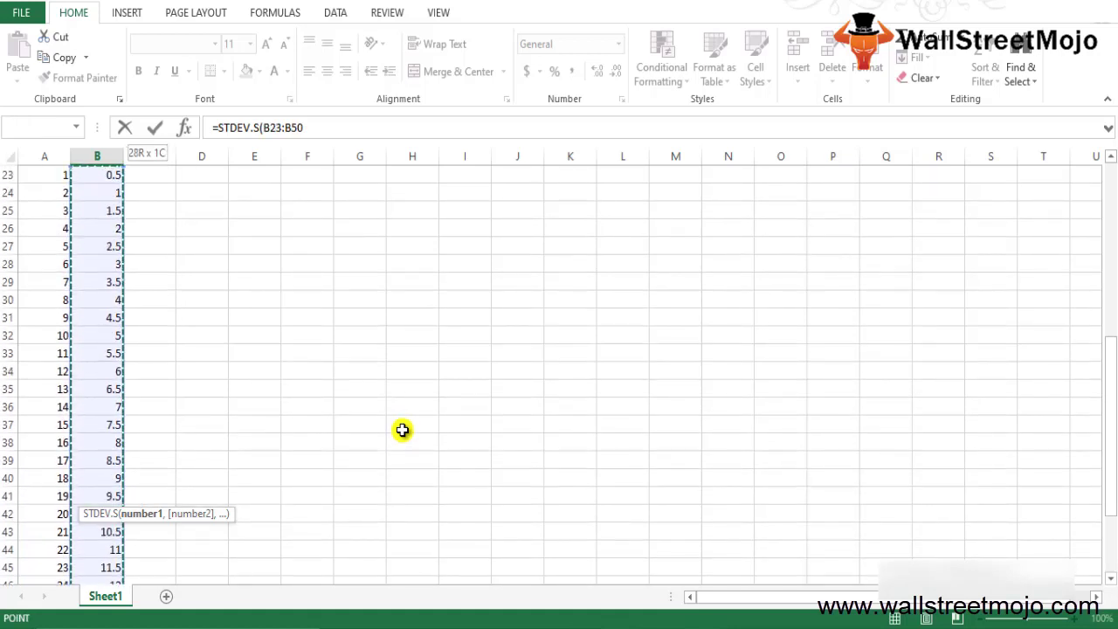
{"action": "key", "text": "Return"}
Examine the standard deviation result and its formula in cell B52
{"action": "key", "text": "Down"}
{"action": "key", "text": "Down"}
{"action": "key", "text": "Down"}
{"action": "key", "text": "Down"}
{"action": "key", "text": "Down"}
{"action": "key", "text": "Down"}
{"action": "key", "text": "Down"}
{"action": "key", "text": "Down"}
{"action": "key", "text": "Down"}
{"action": "key", "text": "Down"}
{"action": "key", "text": "Down"}
{"action": "key", "text": "Down"}
{"action": "key", "text": "Down"}
{"action": "key", "text": "Down"}
{"action": "key", "text": "Down"}
{"action": "key", "text": "Up"}
{"action": "key", "text": "Up"}
{"action": "key", "text": "Up"}
{"action": "key", "text": "Up"}
{"action": "key", "text": "Up"}
{"action": "key", "text": "Up"}
{"action": "key", "text": "Up"}
{"action": "key", "text": "Up"}
{"action": "key", "text": "Up"}
{"action": "key", "text": "Up"}
{"action": "key", "text": "Up"}
{"action": "key", "text": "Up"}
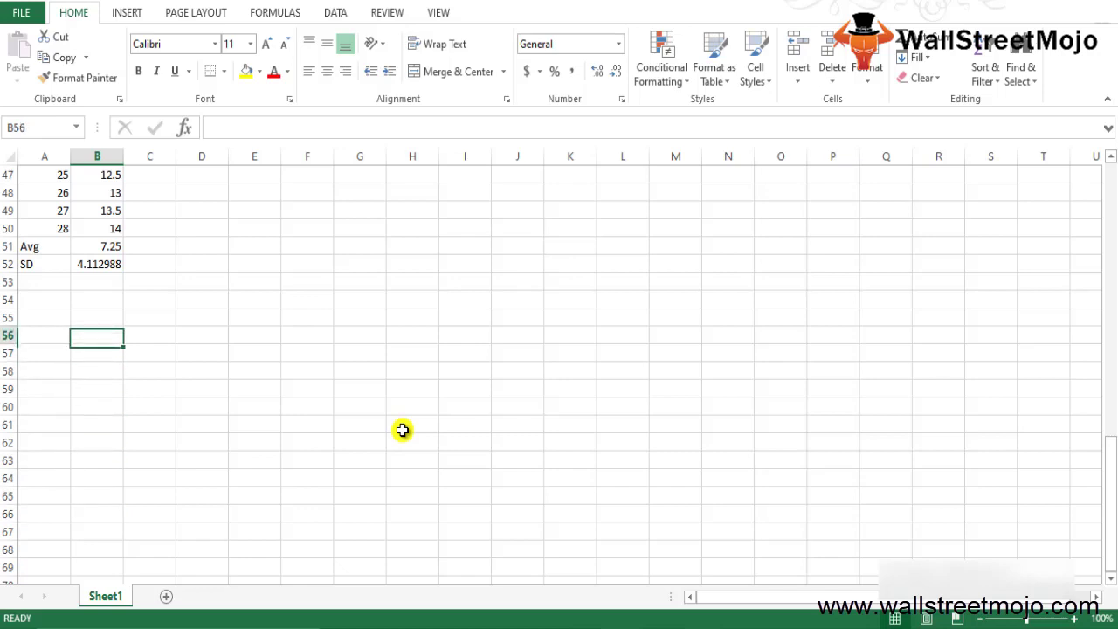
{"action": "key", "text": "Up"}
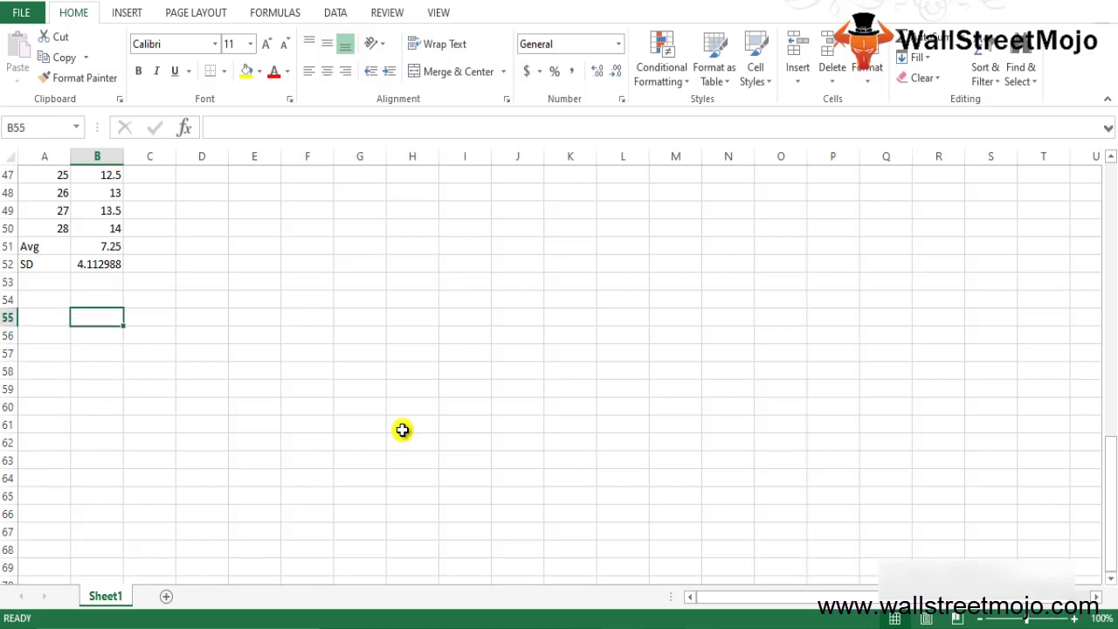
{"action": "key", "text": "Up"}
{"action": "key", "text": "Up"}
{"action": "key", "text": "Up"}
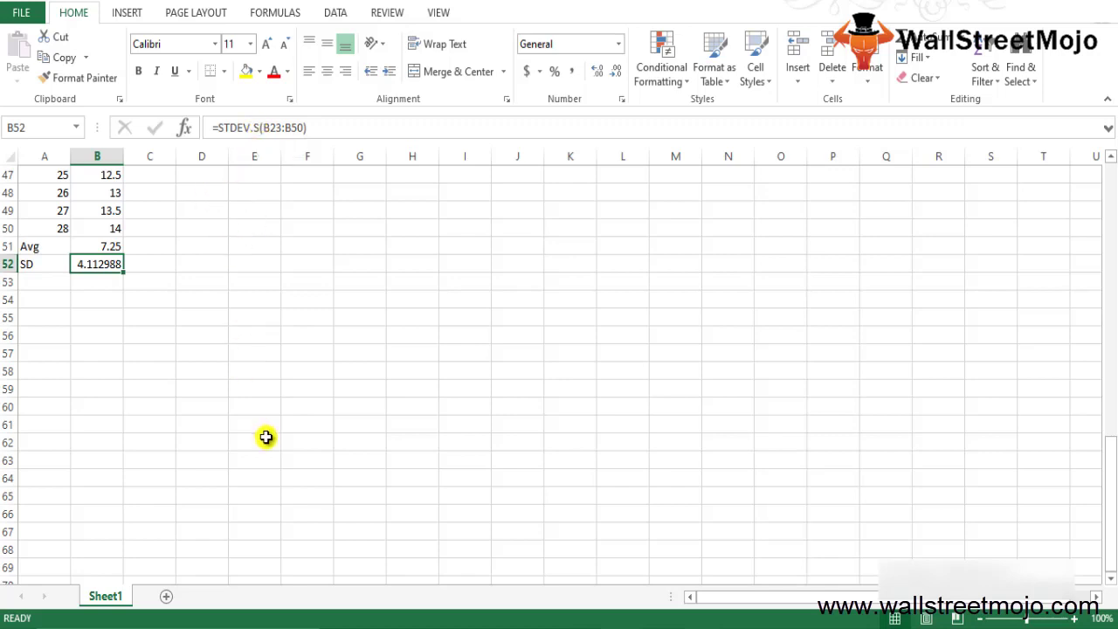
Enter the label Norm dis in cell A53 below the SD label
{"action": "key", "text": "Up"}
{"action": "key", "text": "Up"}
{"action": "key", "text": "Down"}
{"action": "key", "text": "Down"}
{"action": "key", "text": "Down"}
{"action": "key", "text": "Left"}
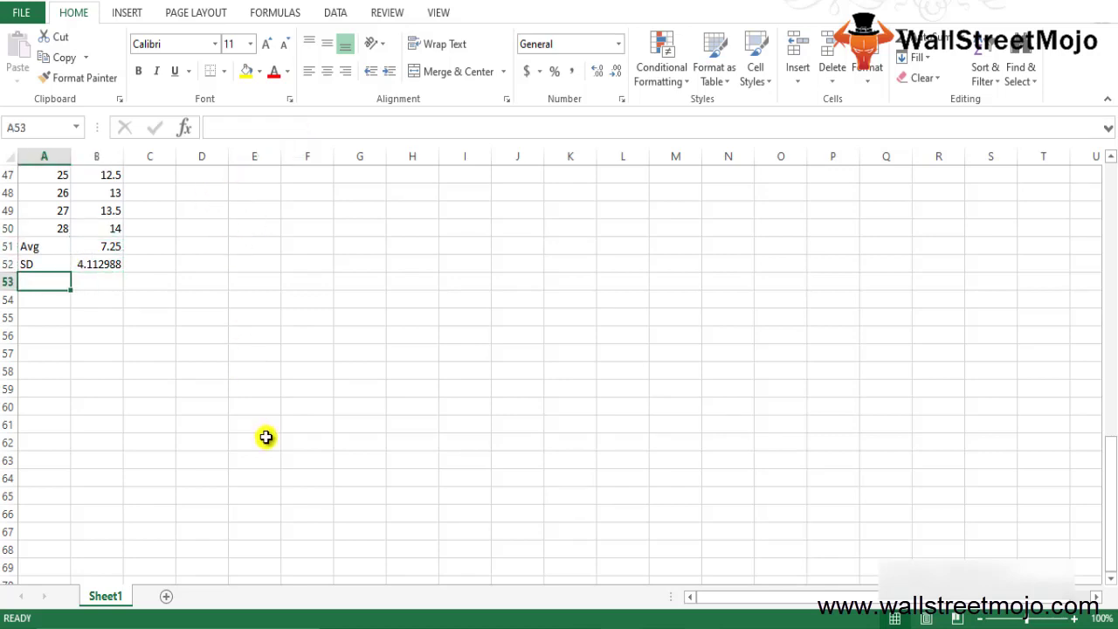
{"action": "type", "text": "Norm"}
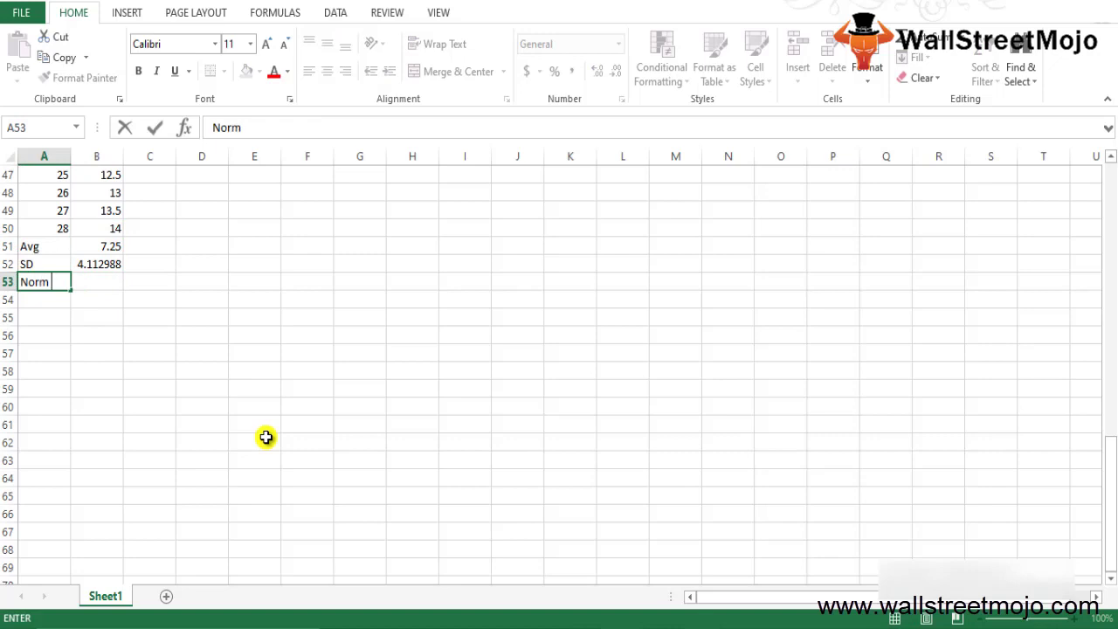
{"action": "type", "text": " did"}
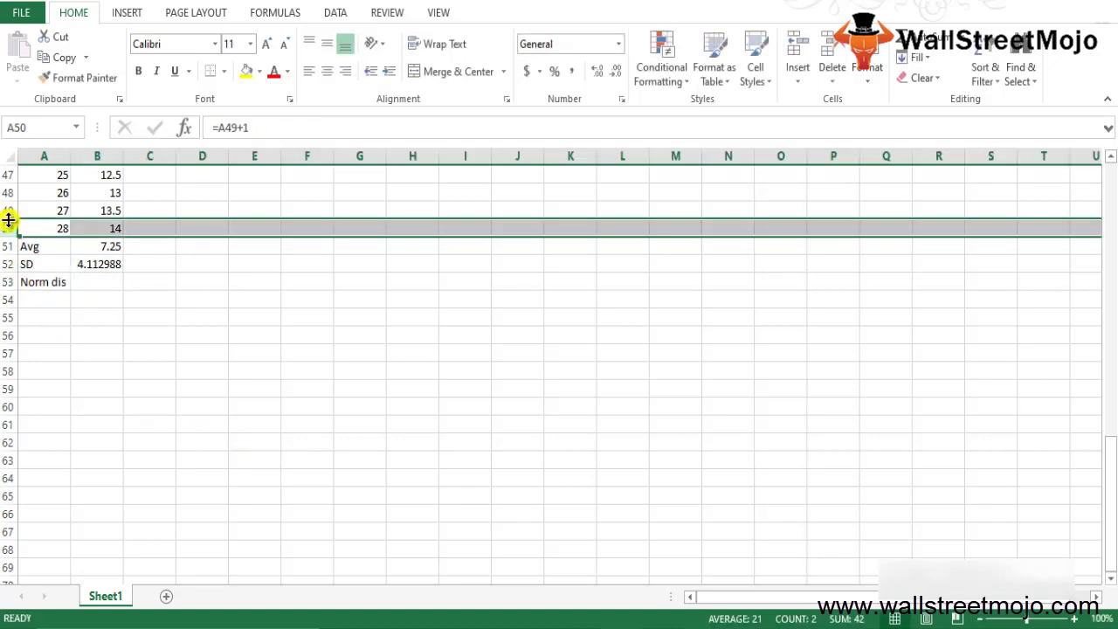
Delete row 50, the last data row of the series just above the Avg row
{"action": "right_click", "coordinate": [3, 228]}
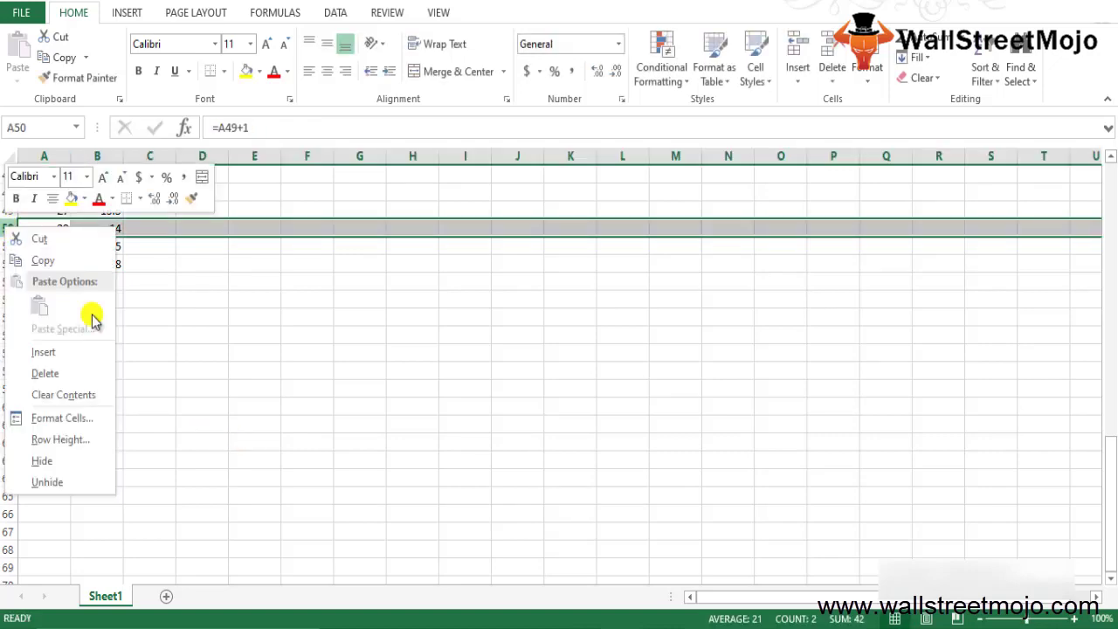
{"action": "left_click", "coordinate": [55, 374]}
{"action": "key", "text": "Up"}
{"action": "key", "text": "Down"}
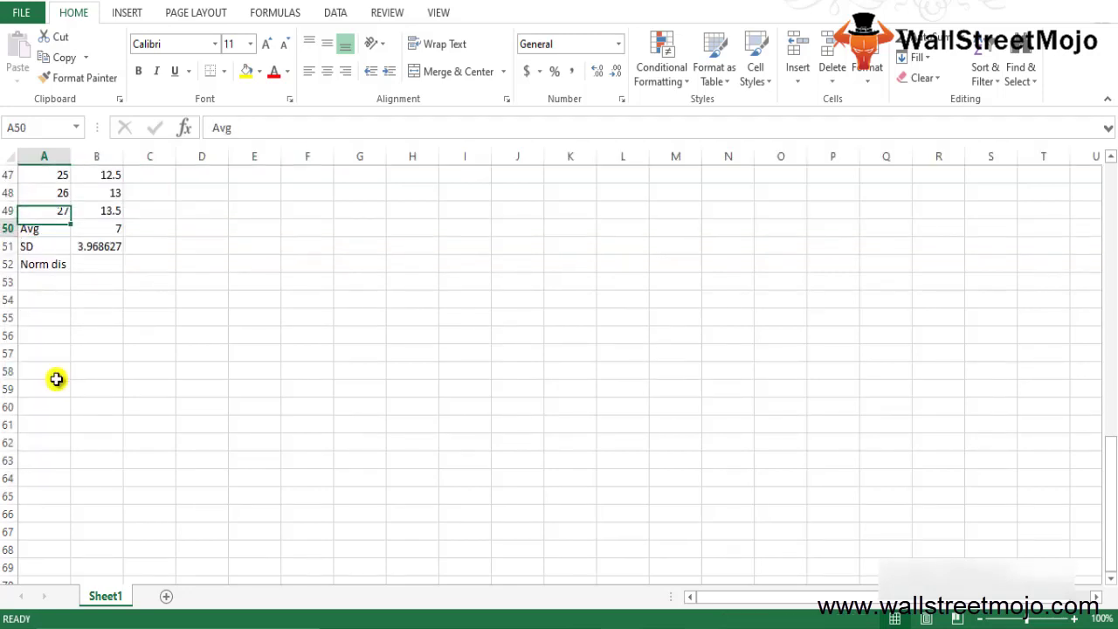
Start a NORM.DIST formula in cell B52 beside the Norm dis label, with B23 as the x value
{"action": "key", "text": "Down"}
{"action": "key", "text": "Down"}
{"action": "key", "text": "Right"}
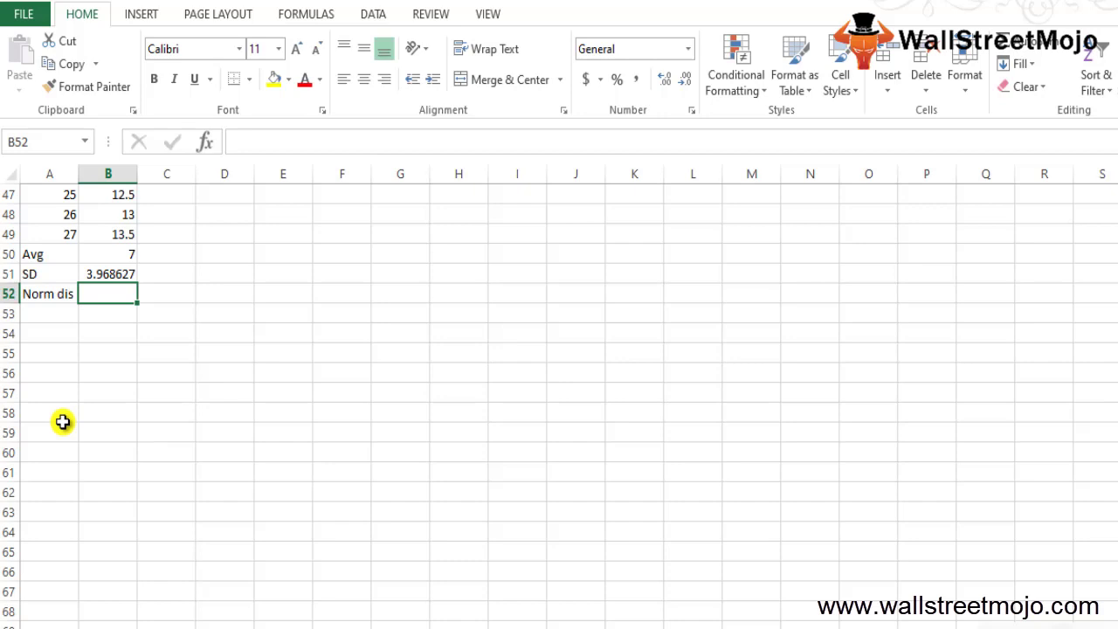
{"action": "key", "text": "Right"}
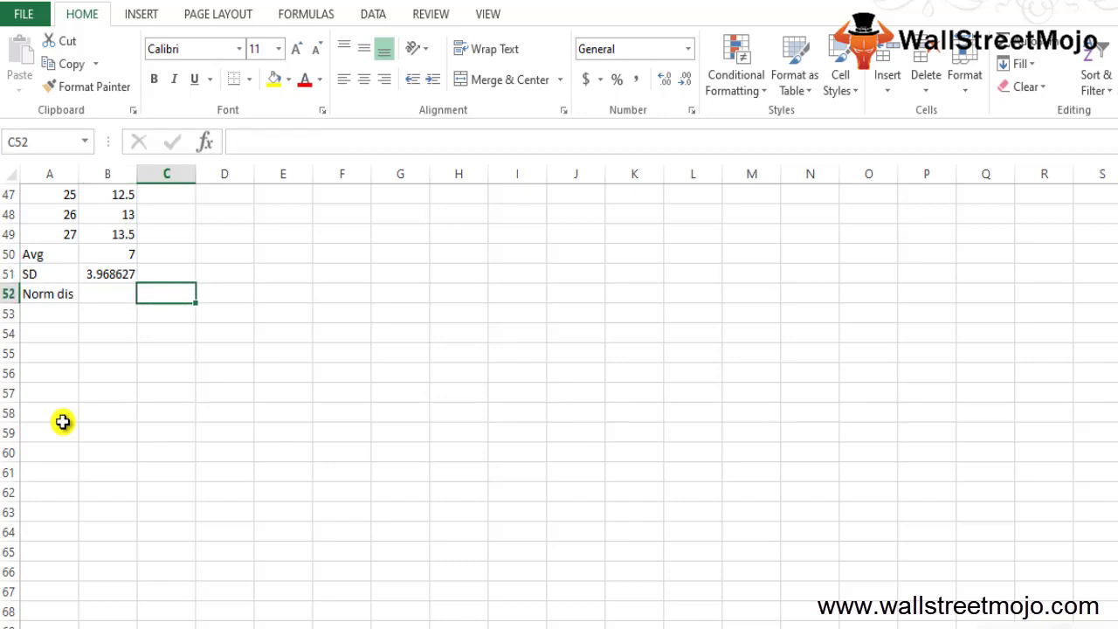
{"action": "key", "text": "Left"}
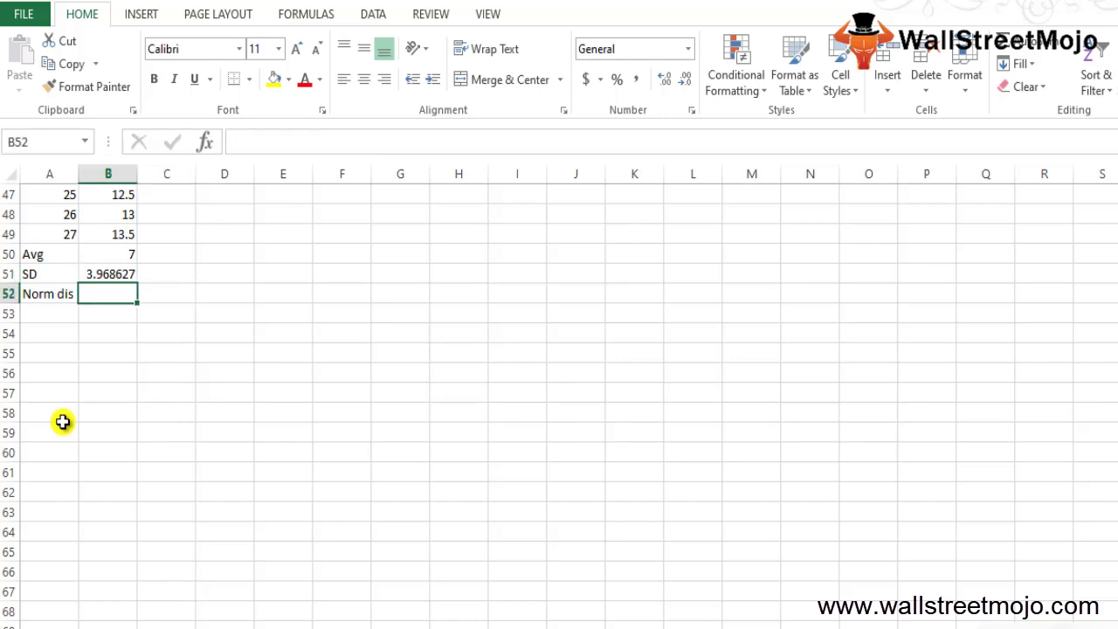
{"action": "type", "text": "=norm"}
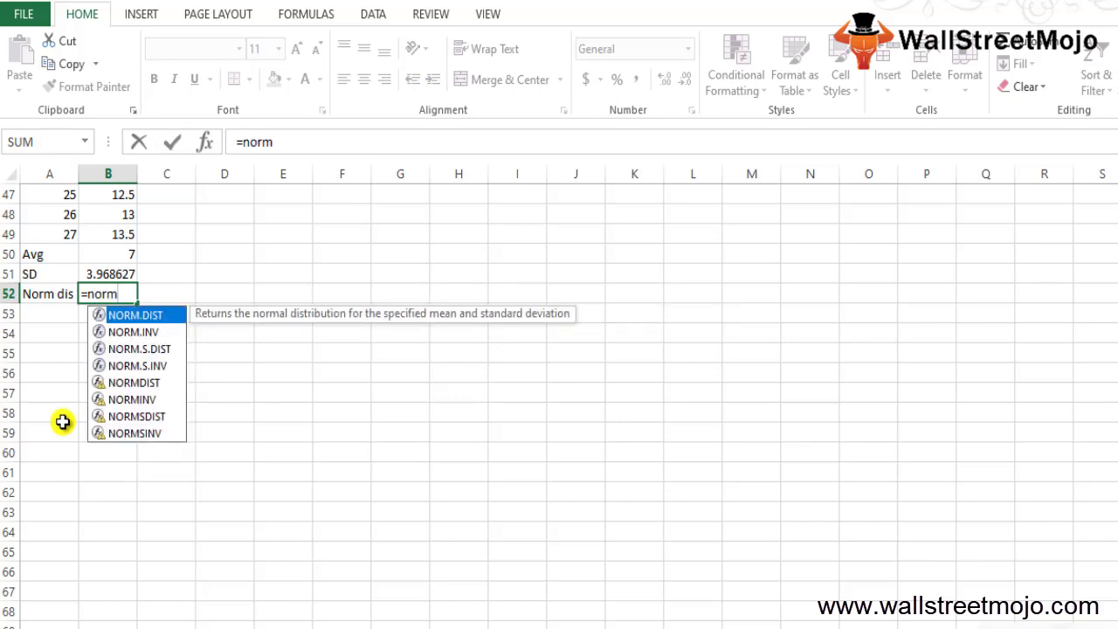
{"action": "key", "text": "Tab"}
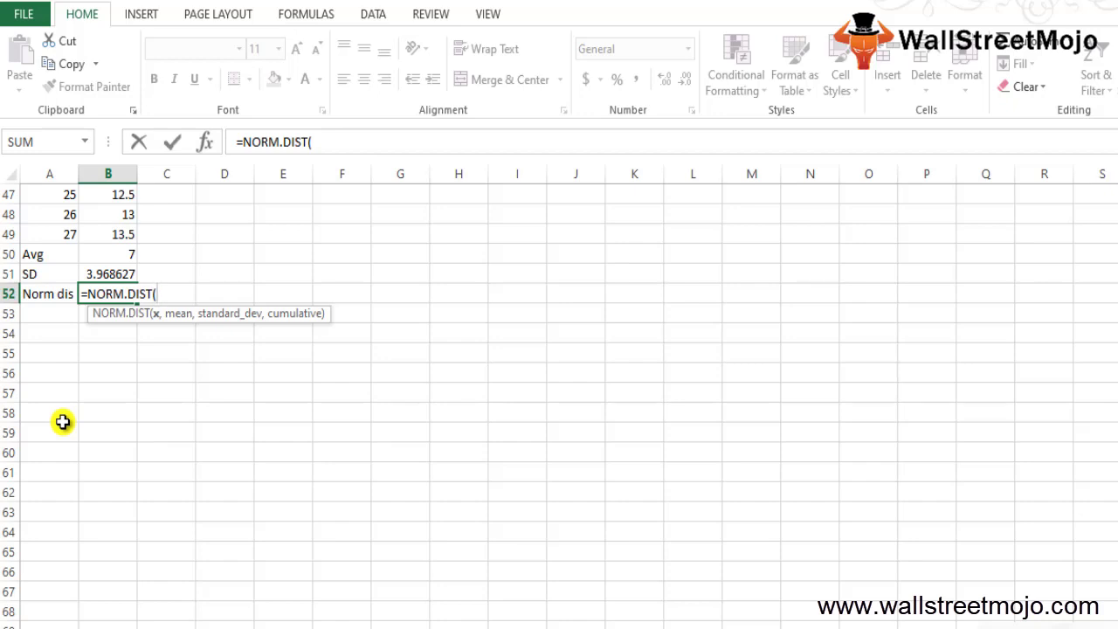
{"action": "key", "text": "Up"}
{"action": "key", "text": "Up"}
{"action": "key", "text": "Up"}
{"action": "key", "text": "Up"}
{"action": "key", "text": "Up"}
{"action": "key", "text": "Up"}
{"action": "key", "text": "Up"}
{"action": "key", "text": "Up"}
{"action": "key", "text": "Up"}
{"action": "key", "text": "Up"}
{"action": "key", "text": "Up"}
{"action": "key", "text": "Up"}
{"action": "key", "text": "Up"}
{"action": "key", "text": "Up"}
{"action": "key", "text": "Up"}
{"action": "key", "text": "Up"}
{"action": "key", "text": "Up"}
{"action": "key", "text": "Up"}
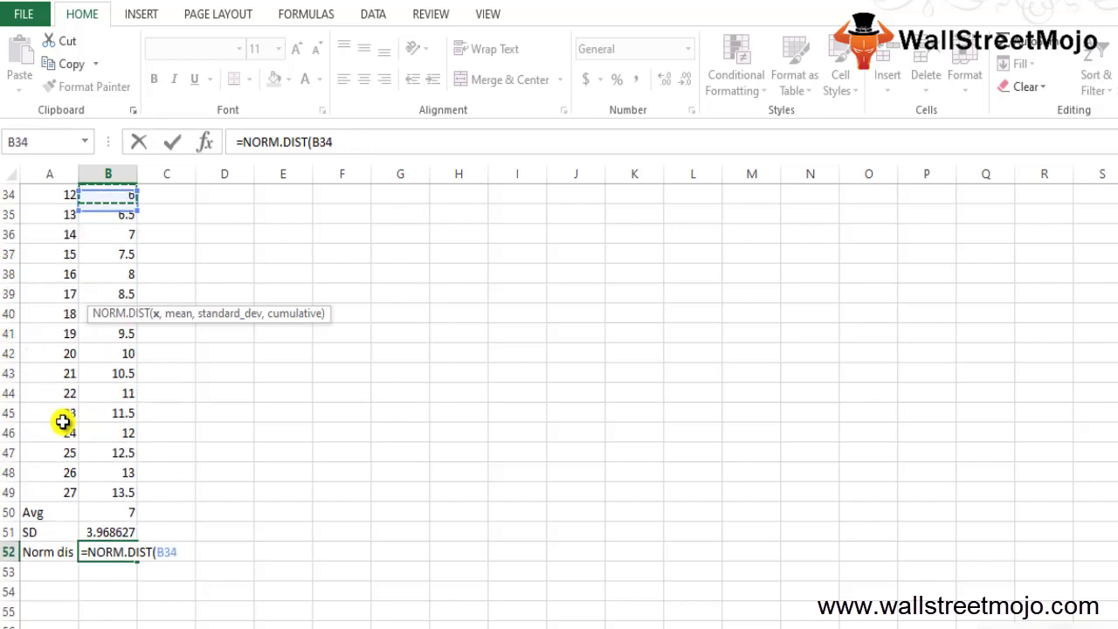
{"action": "key", "text": "Up"}
{"action": "key", "text": "Up"}
{"action": "key", "text": "Up"}
{"action": "key", "text": "Up"}
{"action": "key", "text": "Up"}
{"action": "key", "text": "Up"}
{"action": "key", "text": "Up"}
{"action": "key", "text": "Up"}
{"action": "key", "text": "Up"}
{"action": "key", "text": "Up"}
{"action": "key", "text": "Up"}
{"action": "key", "text": "Up"}
{"action": "key", "text": "Up"}
{"action": "key", "text": "Up"}
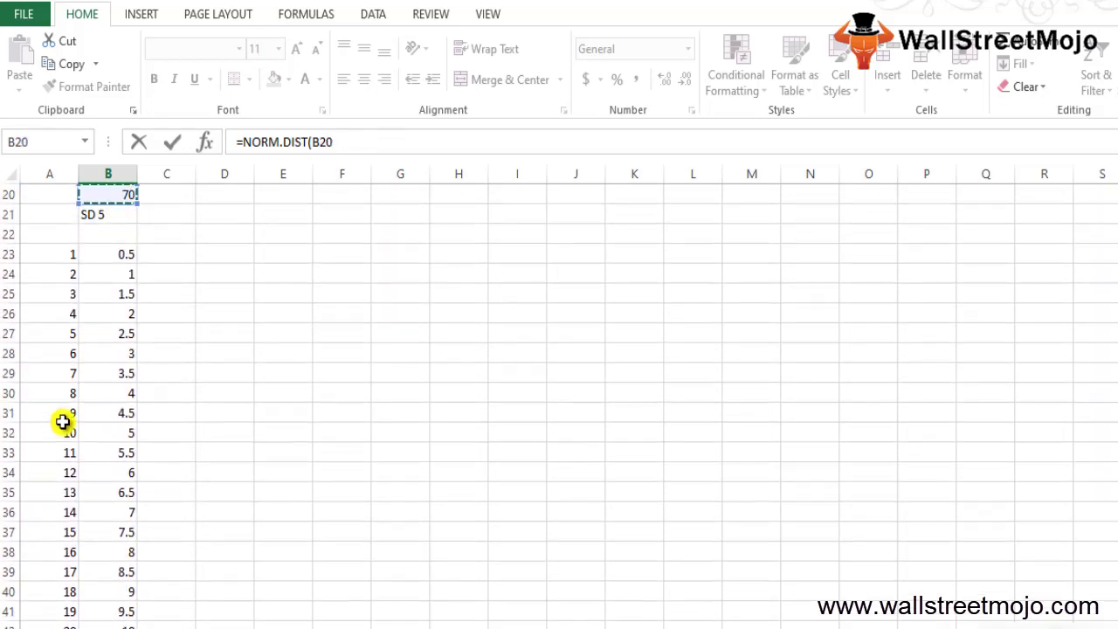
{"action": "key", "text": "Down"}
{"action": "key", "text": "Down"}
{"action": "key", "text": "Down"}
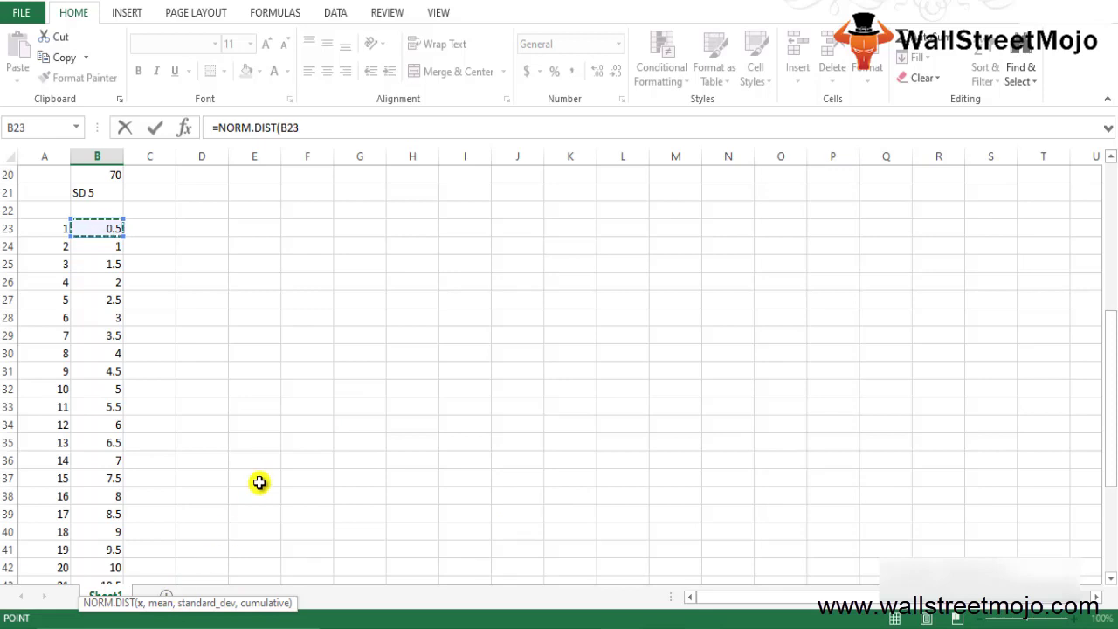
{"action": "left_click", "coordinate": [200, 445]}
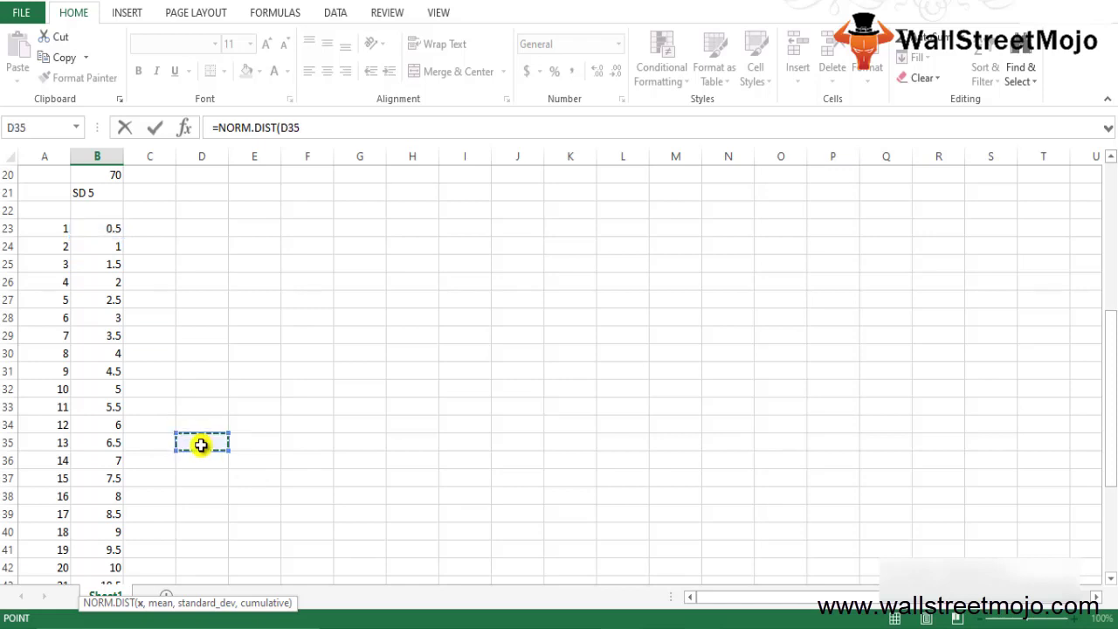
{"action": "key", "text": "Down"}
{"action": "key", "text": "Down"}
{"action": "key", "text": "Down"}
{"action": "key", "text": "Down"}
{"action": "key", "text": "Down"}
{"action": "key", "text": "Up"}
{"action": "key", "text": "Up"}
{"action": "key", "text": "Up"}
{"action": "key", "text": "Up"}
{"action": "key", "text": "Up"}
{"action": "key", "text": "Up"}
{"action": "key", "text": "Up"}
{"action": "key", "text": "Up"}
{"action": "key", "text": "Up"}
{"action": "key", "text": "Up"}
{"action": "key", "text": "Up"}
{"action": "key", "text": "Up"}
{"action": "key", "text": "Up"}
{"action": "key", "text": "Up"}
{"action": "key", "text": "Up"}
{"action": "key", "text": "Up"}
{"action": "key", "text": "Up"}
{"action": "key", "text": "Up"}
{"action": "key", "text": "Up"}
{"action": "key", "text": "Left"}
{"action": "key", "text": "Left"}
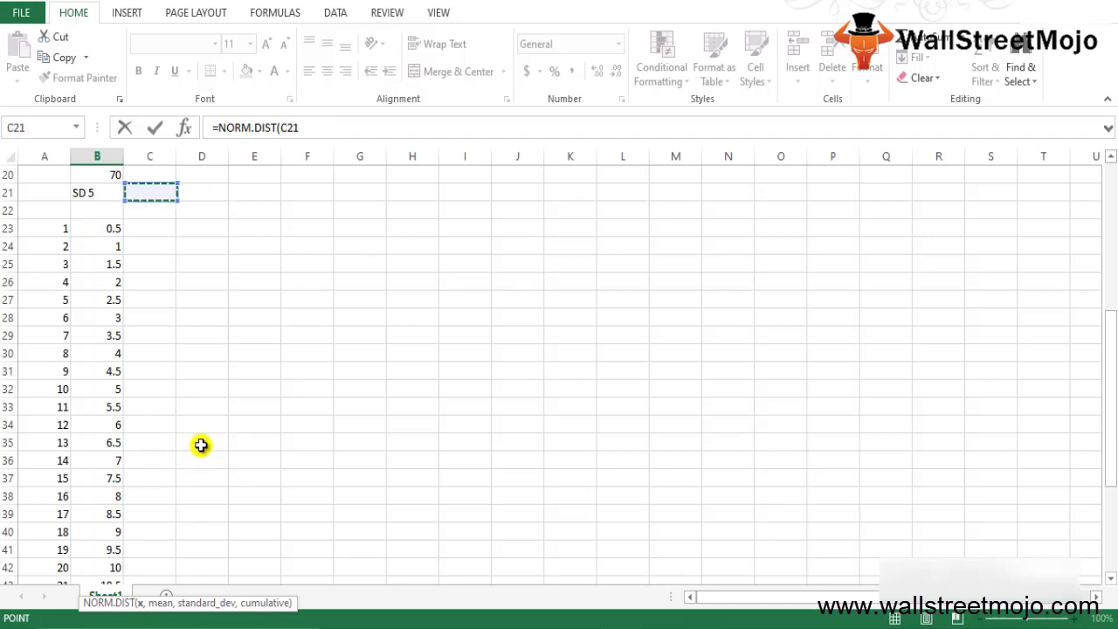
{"action": "key", "text": "Down"}
{"action": "key", "text": "Down"}
Use the Avg cell B50 as the mean argument of the NORM.DIST formula
{"action": "type", "text": ","}
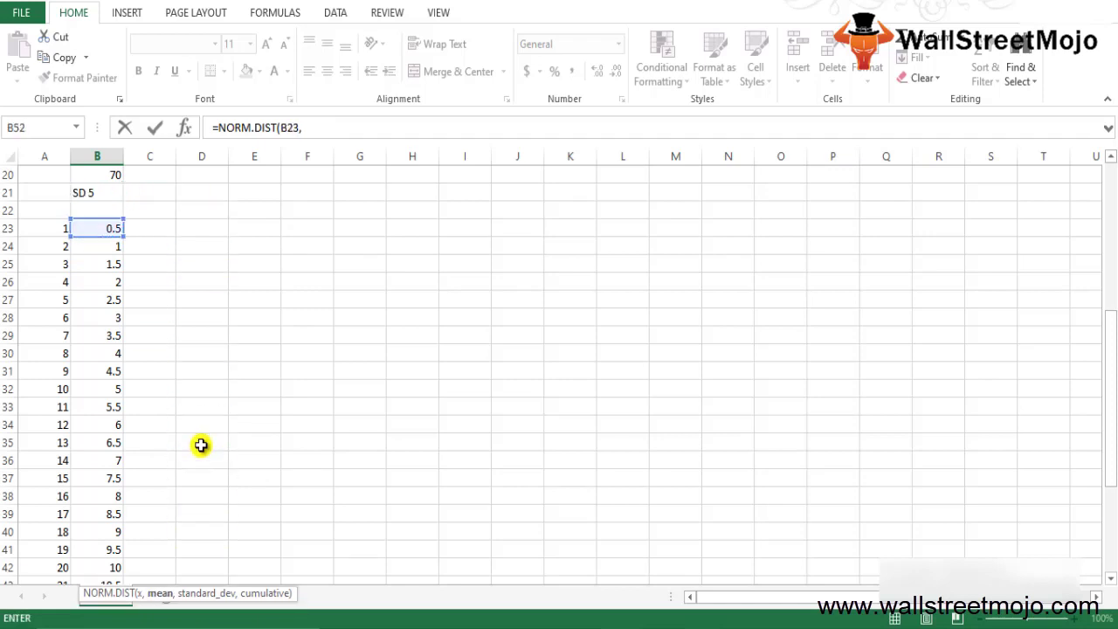
{"action": "key", "text": "Down"}
{"action": "key", "text": "Down"}
{"action": "key", "text": "Down"}
{"action": "key", "text": "Down"}
{"action": "key", "text": "Down"}
{"action": "key", "text": "Down"}
{"action": "key", "text": "Down"}
{"action": "key", "text": "Down"}
{"action": "key", "text": "Down"}
{"action": "key", "text": "Up"}
{"action": "key", "text": "Up"}
{"action": "key", "text": "Up"}
{"action": "key", "text": "Up"}
{"action": "key", "text": "Up"}
{"action": "key", "text": "Up"}
{"action": "key", "text": "Up"}
{"action": "key", "text": "Up"}
{"action": "key", "text": "Up"}
{"action": "key", "text": "Up"}
{"action": "key", "text": "Up"}
{"action": "key", "text": "Up"}
{"action": "key", "text": "Up"}
{"action": "key", "text": "Up"}
{"action": "key", "text": "Up"}
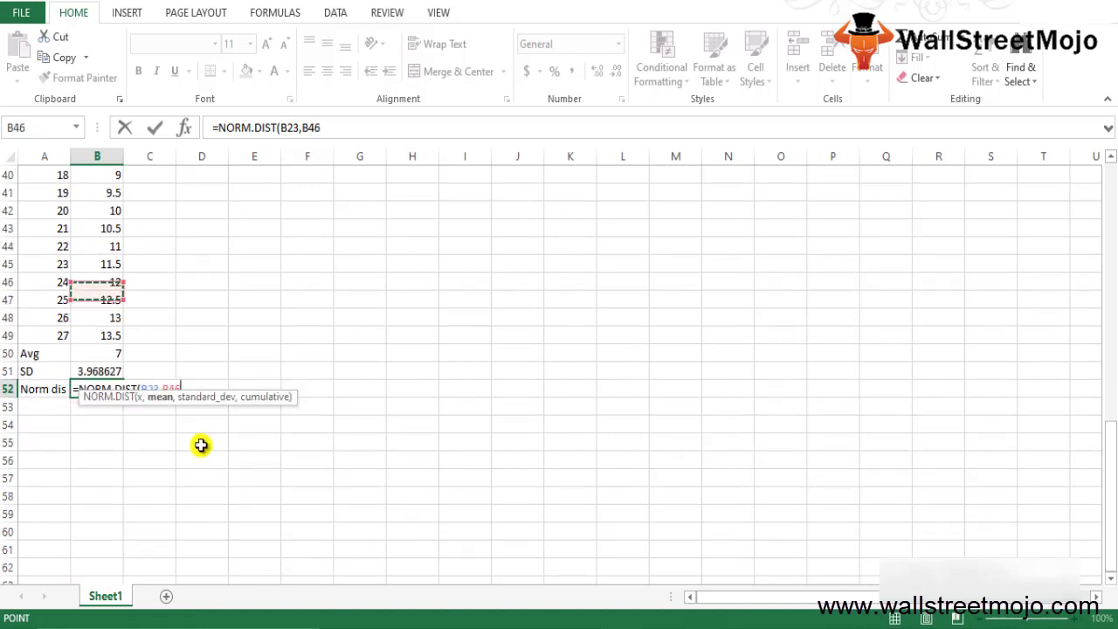
{"action": "key", "text": "Down"}
{"action": "key", "text": "Down"}
{"action": "key", "text": "Down"}
{"action": "key", "text": "Down"}
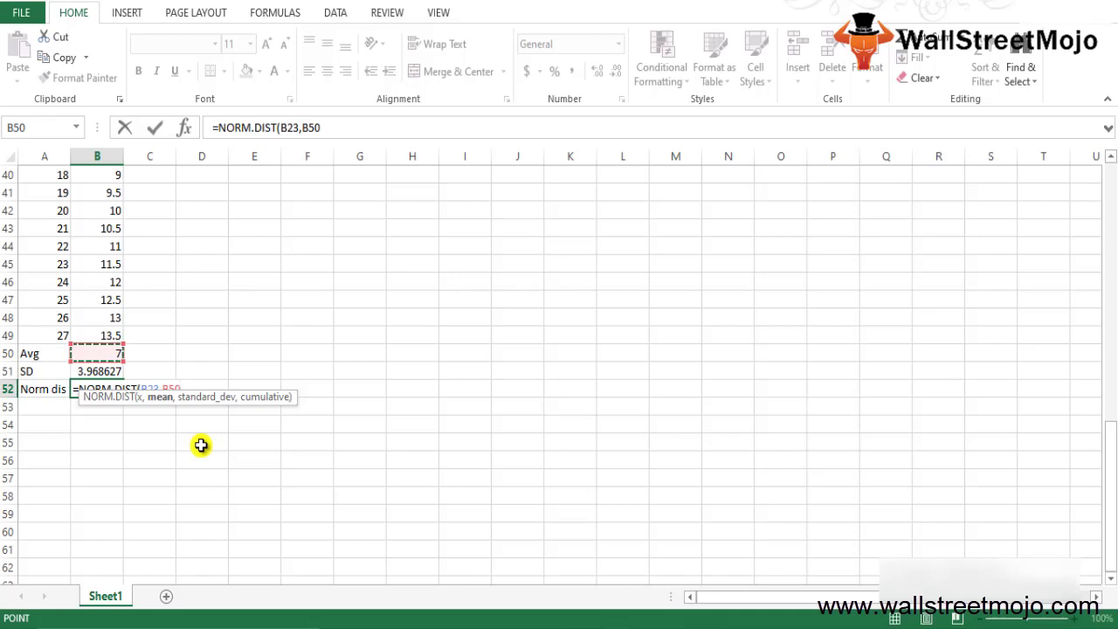
Use the SD cell B51 as the standard deviation argument and make the B50 and B51 references absolute
{"action": "type", "text": ","}
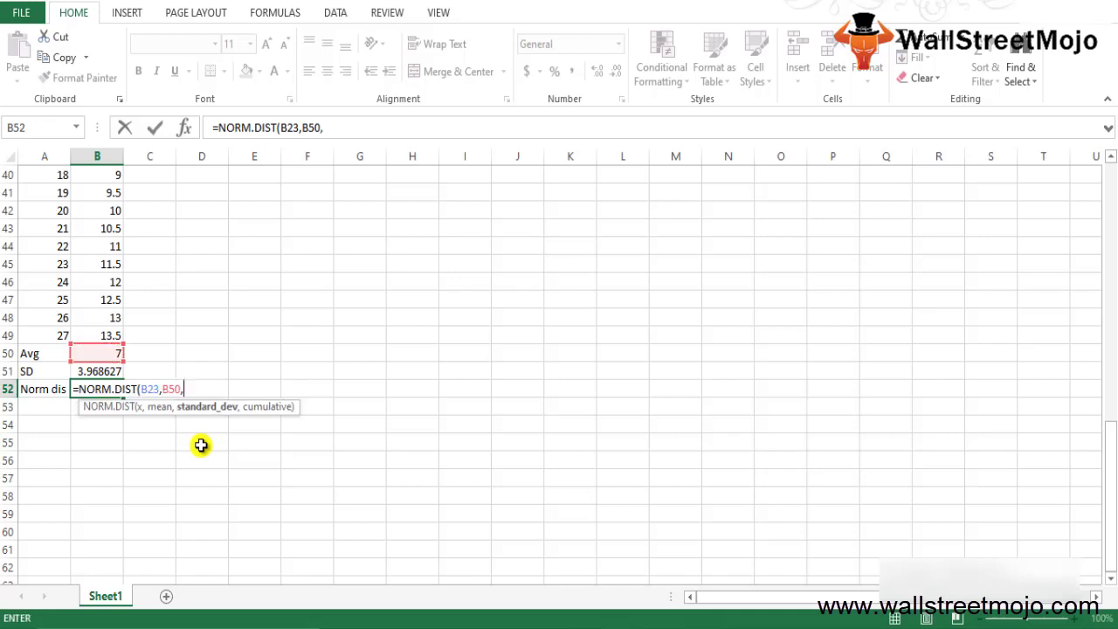
{"action": "left_click", "coordinate": [92, 371]}
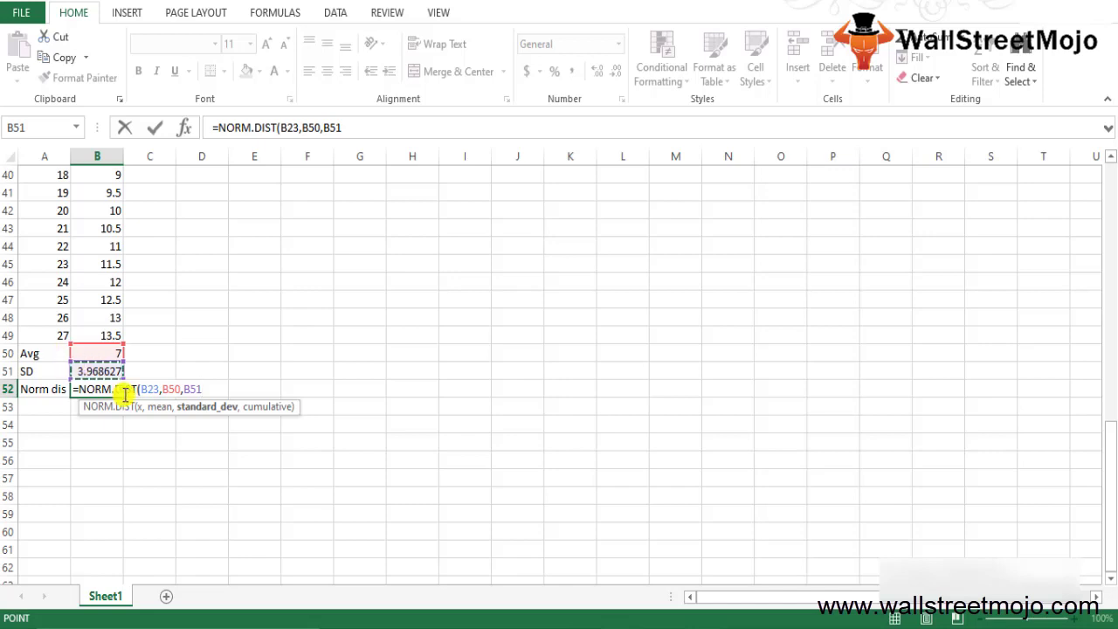
{"action": "left_click", "coordinate": [170, 392]}
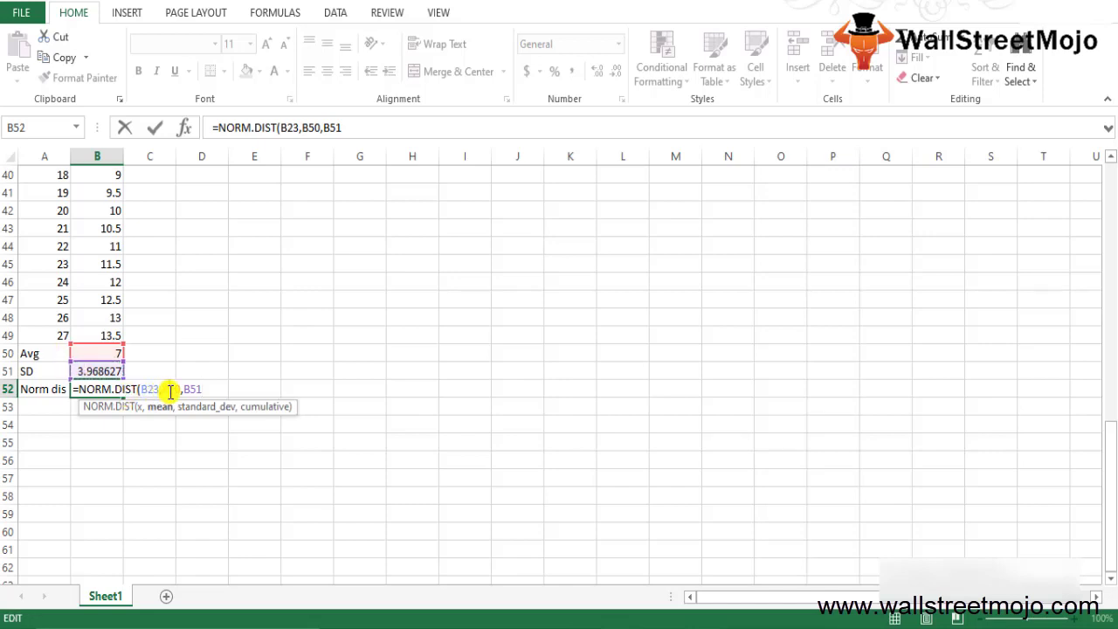
{"action": "key", "text": "F4"}
{"action": "key", "text": "End"}
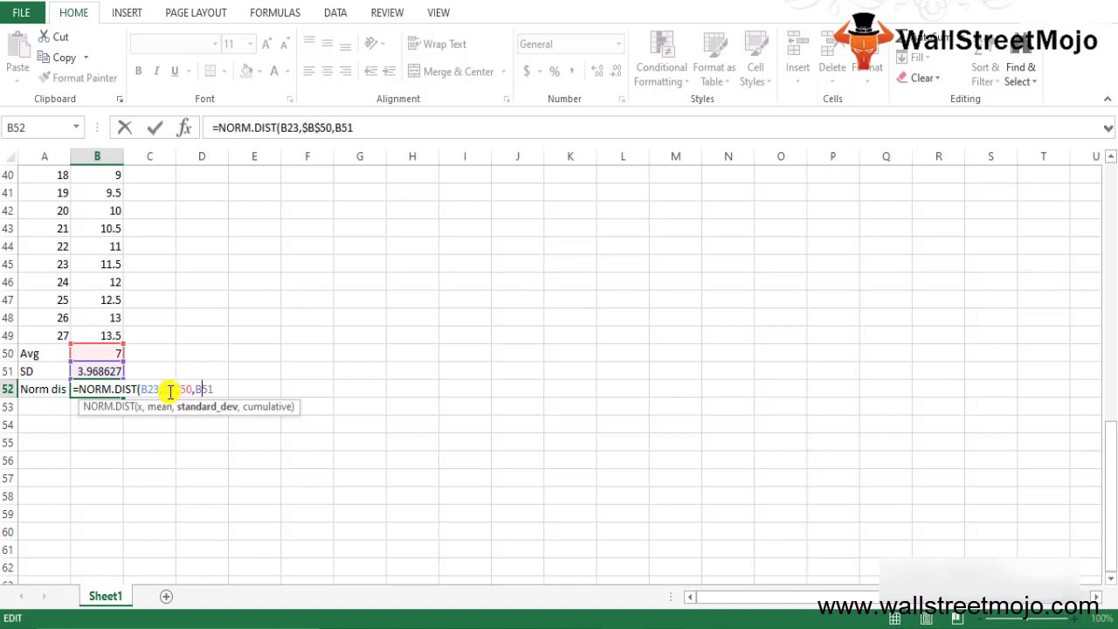
{"action": "key", "text": "F4"}
{"action": "type", "text": ","}
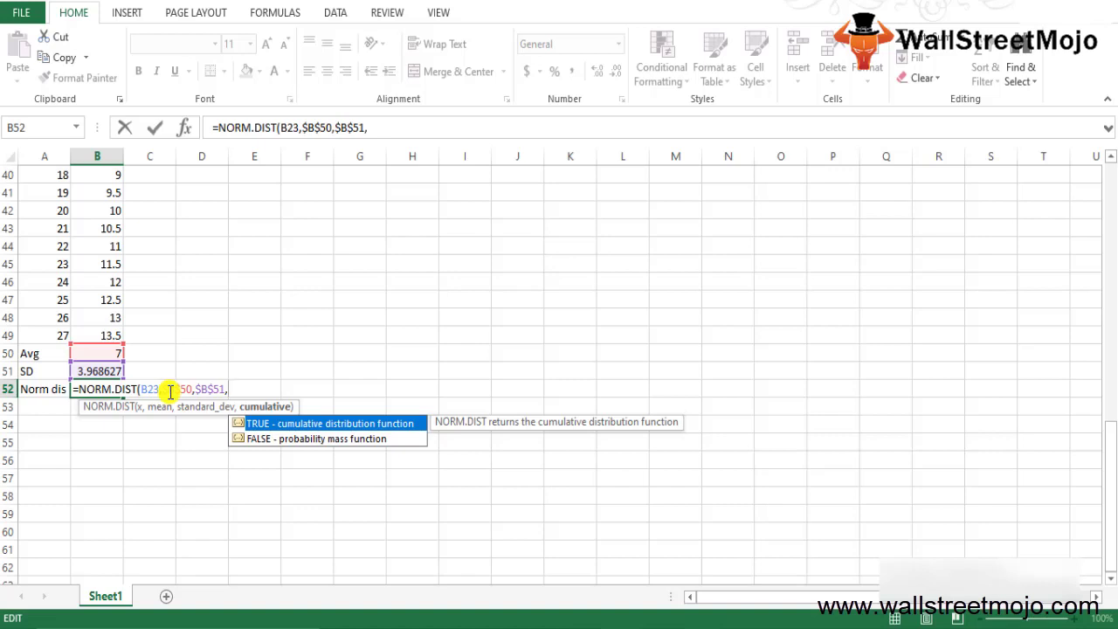
Set the cumulative argument to FALSE for the probability mass function and complete the formula in B52
{"action": "key", "text": "Down"}
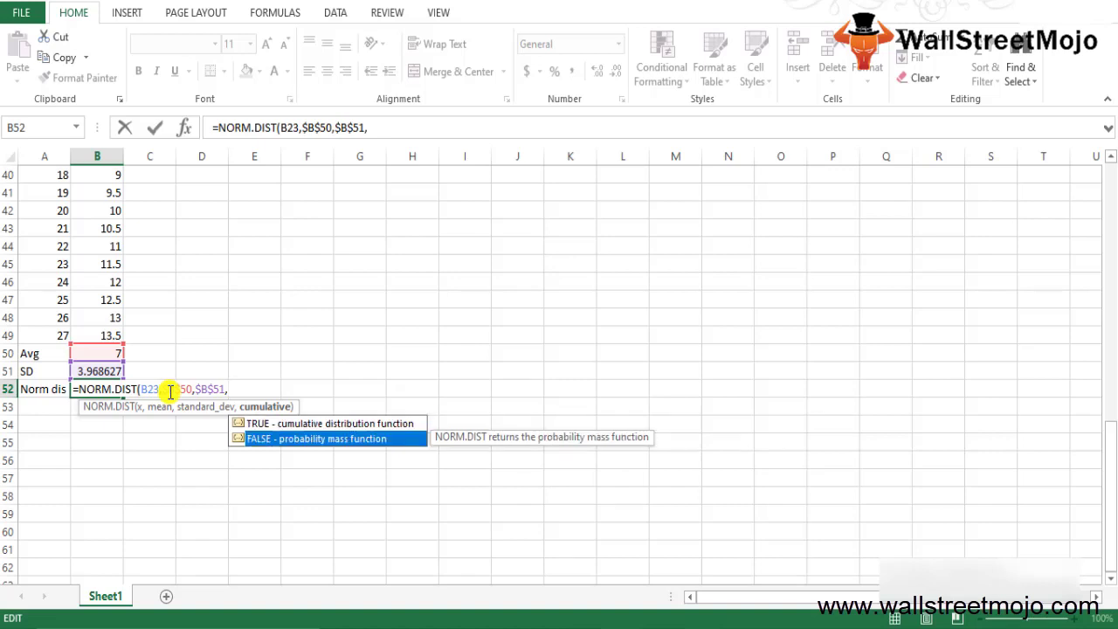
{"action": "key", "text": "Tab"}
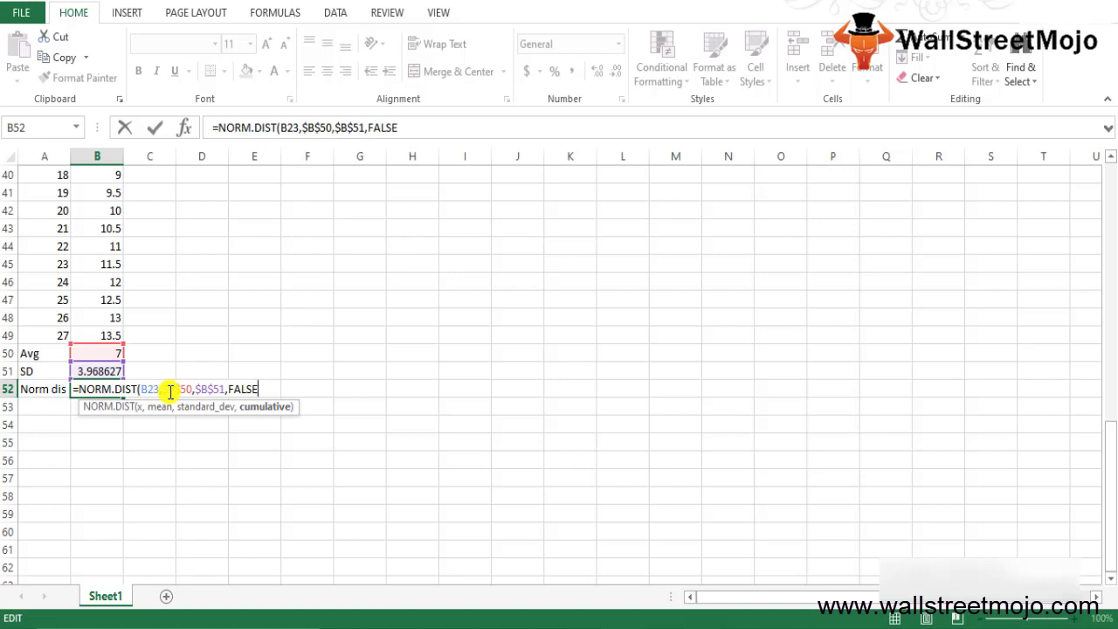
{"action": "key", "text": "ctrl+Return"}
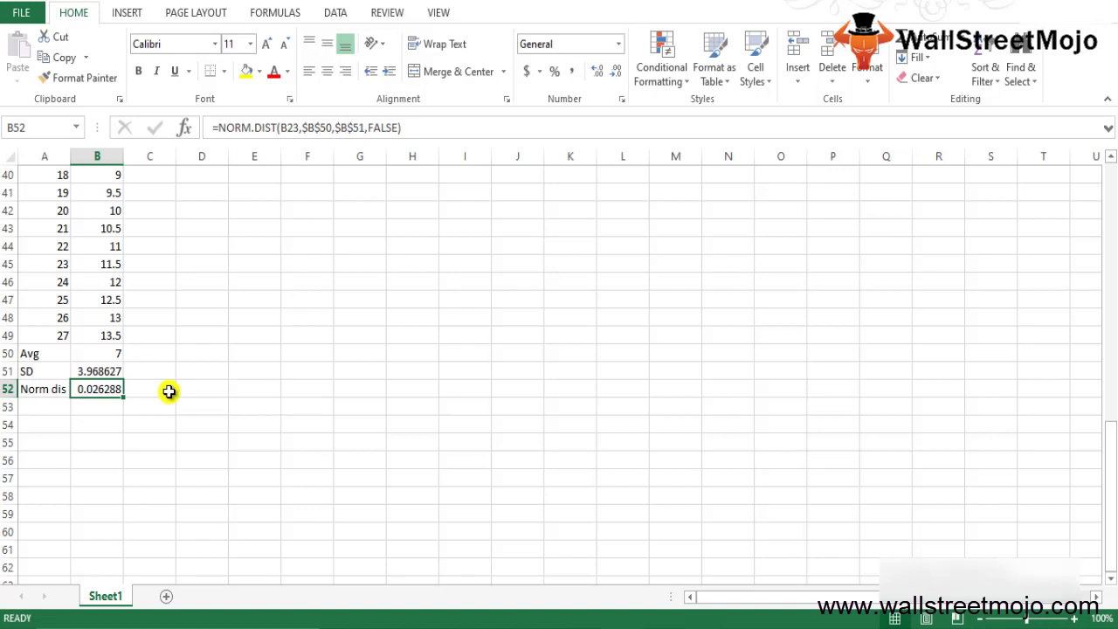
Copy the normal distribution formula from B52 into cell C23 beside the first value of the series
{"action": "key", "text": "Up"}
{"action": "key", "text": "Down"}
{"action": "key", "text": "shift+Left"}
{"action": "key", "text": "ctrl+c"}
{"action": "key", "text": "Right"}
{"action": "key", "text": "ctrl+c"}
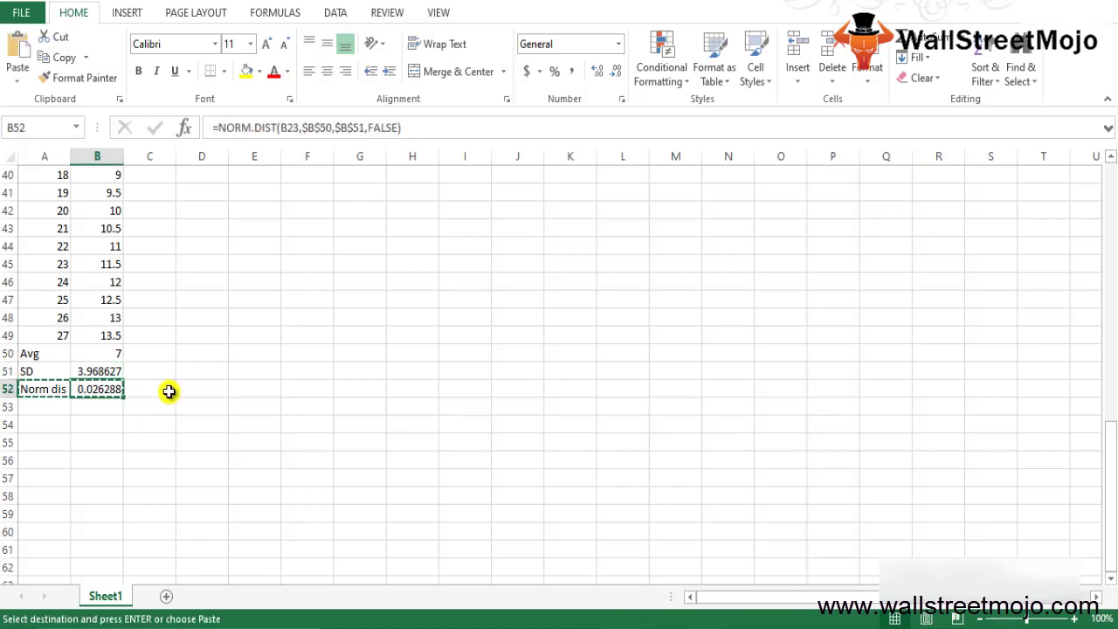
{"action": "key", "text": "Up"}
{"action": "key", "text": "Up"}
{"action": "key", "text": "Up"}
{"action": "key", "text": "ctrl+Up"}
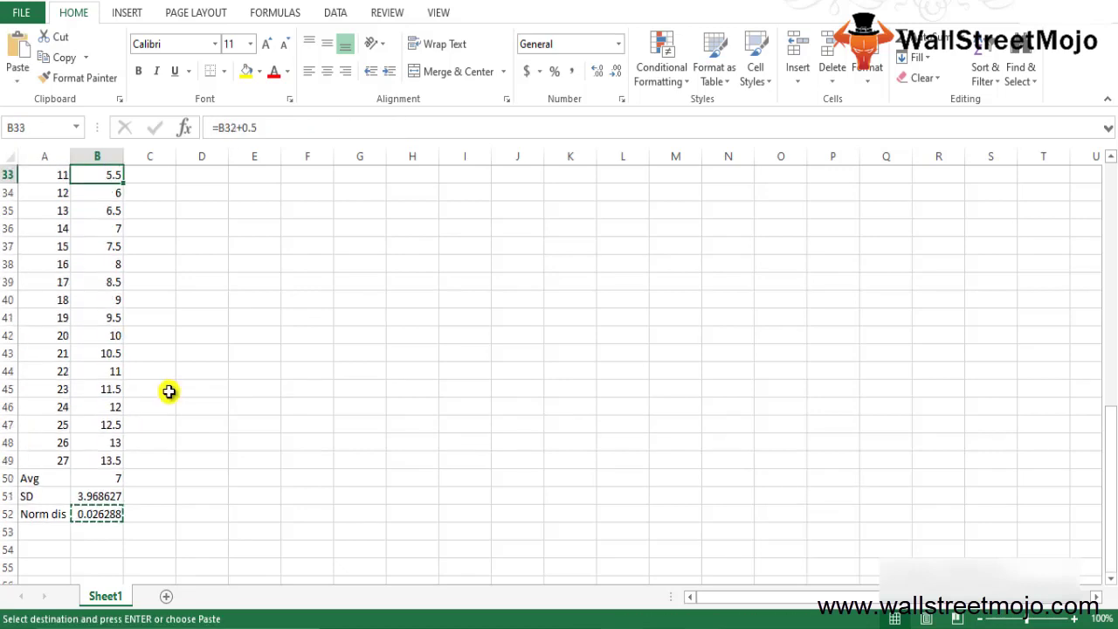
{"action": "key", "text": "Up"}
{"action": "key", "text": "Up"}
{"action": "key", "text": "Up"}
{"action": "key", "text": "Down"}
{"action": "key", "text": "Down"}
{"action": "key", "text": "Down"}
{"action": "key", "text": "Right"}
{"action": "key", "text": "ctrl+v"}
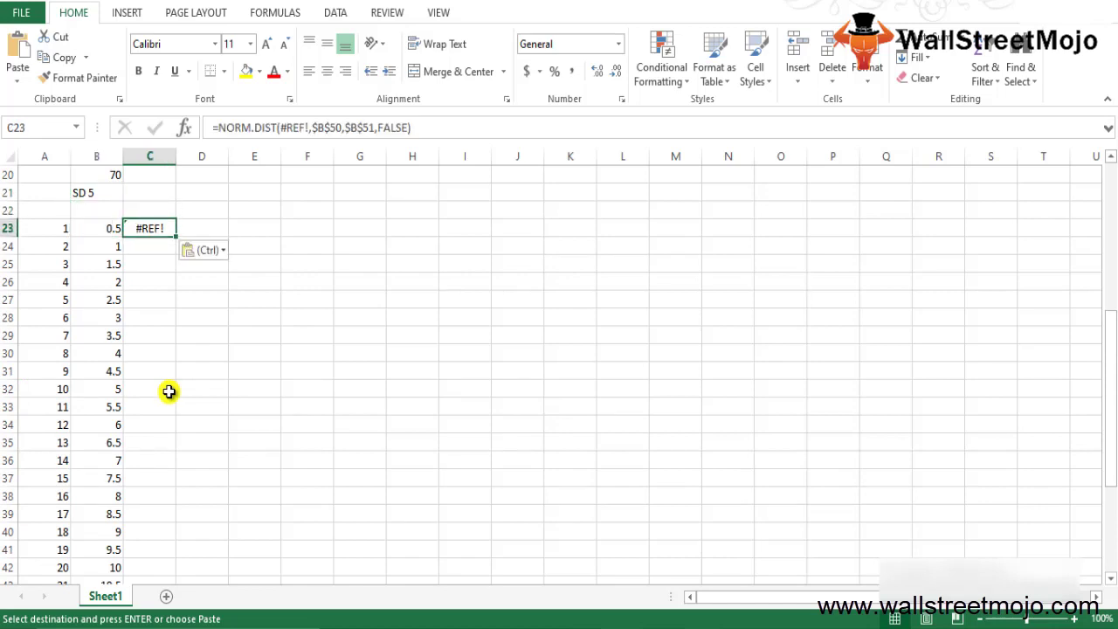
Clear the Norm dis label and its formula from cells A52 and B52 below the series
{"action": "key", "text": "Down"}
{"action": "key", "text": "Down"}
{"action": "key", "text": "Down"}
{"action": "key", "text": "Down"}
{"action": "key", "text": "Down"}
{"action": "key", "text": "Down"}
{"action": "key", "text": "Down"}
{"action": "key", "text": "Down"}
{"action": "key", "text": "Down"}
{"action": "key", "text": "Down"}
{"action": "key", "text": "Down"}
{"action": "key", "text": "Down"}
{"action": "key", "text": "Down"}
{"action": "key", "text": "Down"}
{"action": "key", "text": "Down"}
{"action": "key", "text": "Down"}
{"action": "key", "text": "Down"}
{"action": "key", "text": "Down"}
{"action": "key", "text": "Down"}
{"action": "key", "text": "Down"}
{"action": "key", "text": "Down"}
{"action": "key", "text": "Down"}
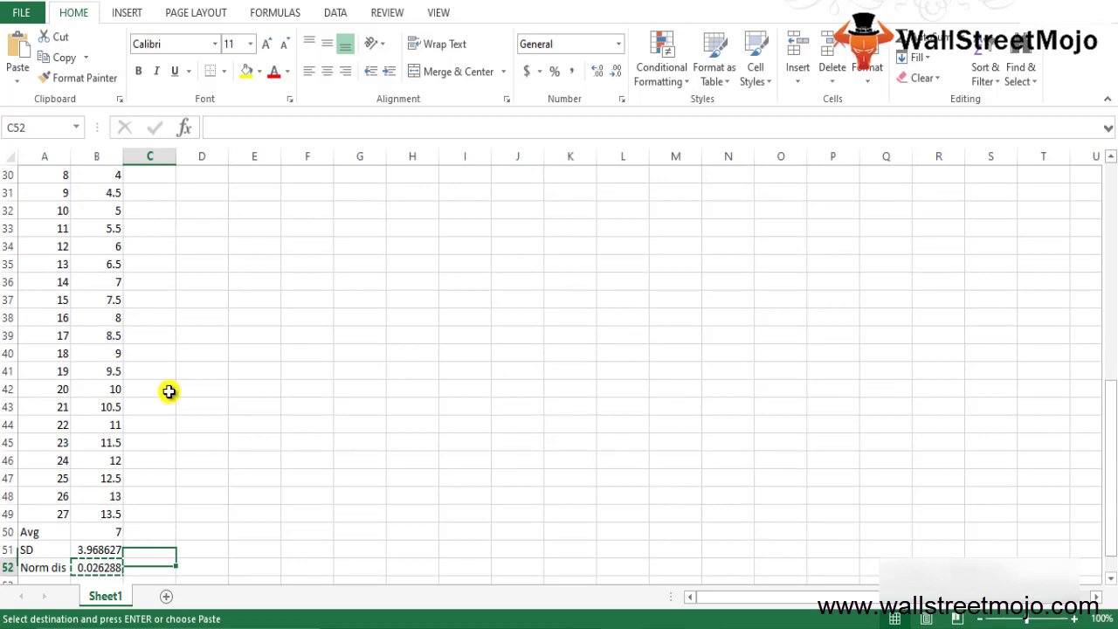
{"action": "key", "text": "Escape"}
{"action": "key", "text": "Up"}
{"action": "key", "text": "Left"}
{"action": "key", "text": "Left"}
Replace the broken formula in C23 with a new NORM.DIST formula using B23 as the x argument
{"action": "key", "text": "Up"}
{"action": "key", "text": "Up"}
{"action": "key", "text": "Up"}
{"action": "key", "text": "Up"}
{"action": "key", "text": "Up"}
{"action": "key", "text": "Up"}
{"action": "key", "text": "Up"}
{"action": "key", "text": "Up"}
{"action": "key", "text": "Up"}
{"action": "key", "text": "Up"}
{"action": "key", "text": "Up"}
{"action": "key", "text": "Up"}
{"action": "key", "text": "Up"}
{"action": "key", "text": "Up"}
{"action": "key", "text": "Up"}
{"action": "key", "text": "Up"}
{"action": "key", "text": "Up"}
{"action": "key", "text": "Up"}
{"action": "key", "text": "Up"}
{"action": "key", "text": "Up"}
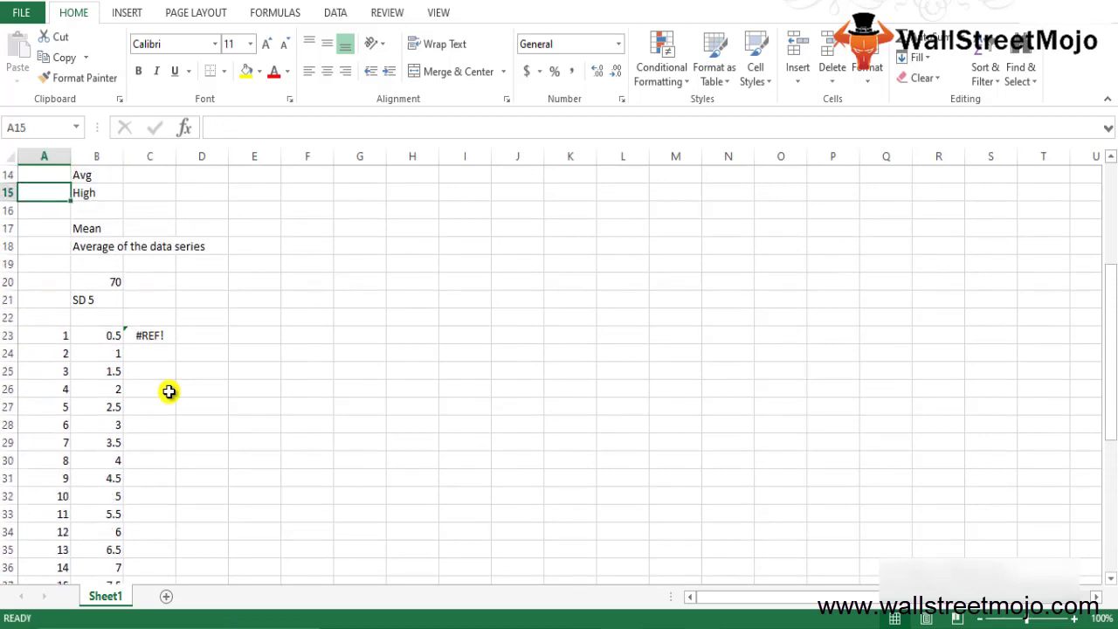
{"action": "key", "text": "Down"}
{"action": "key", "text": "Down"}
{"action": "key", "text": "Down"}
{"action": "key", "text": "Down"}
{"action": "key", "text": "Down"}
{"action": "key", "text": "Down"}
{"action": "key", "text": "Down"}
{"action": "key", "text": "Down"}
{"action": "key", "text": "Right"}
{"action": "key", "text": "Right"}
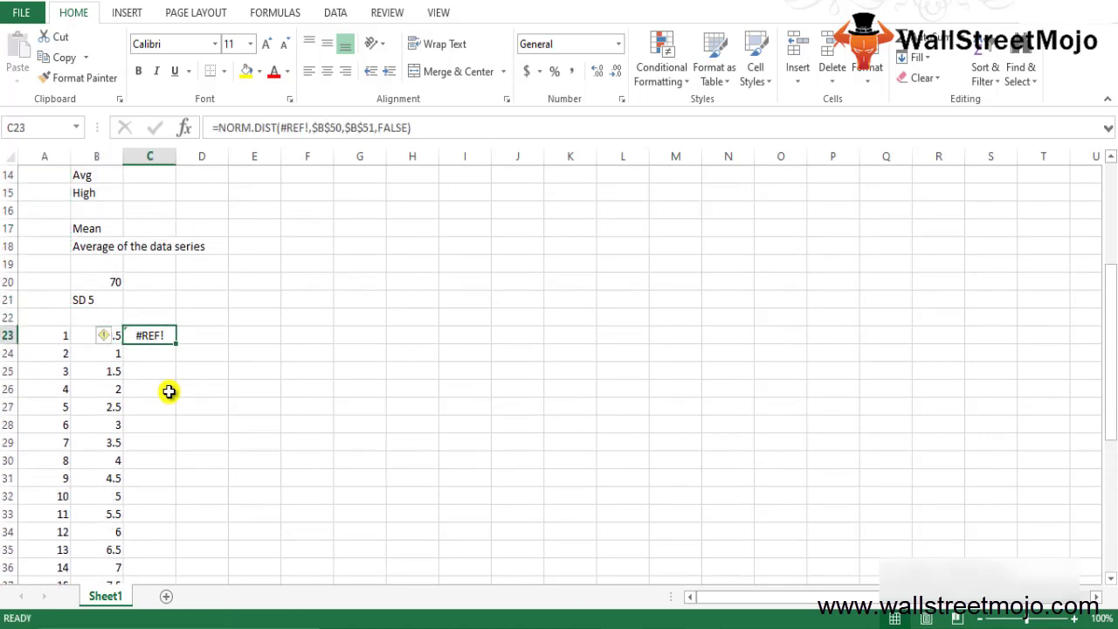
{"action": "type", "text": "=norm"}
{"action": "key", "text": "Tab"}
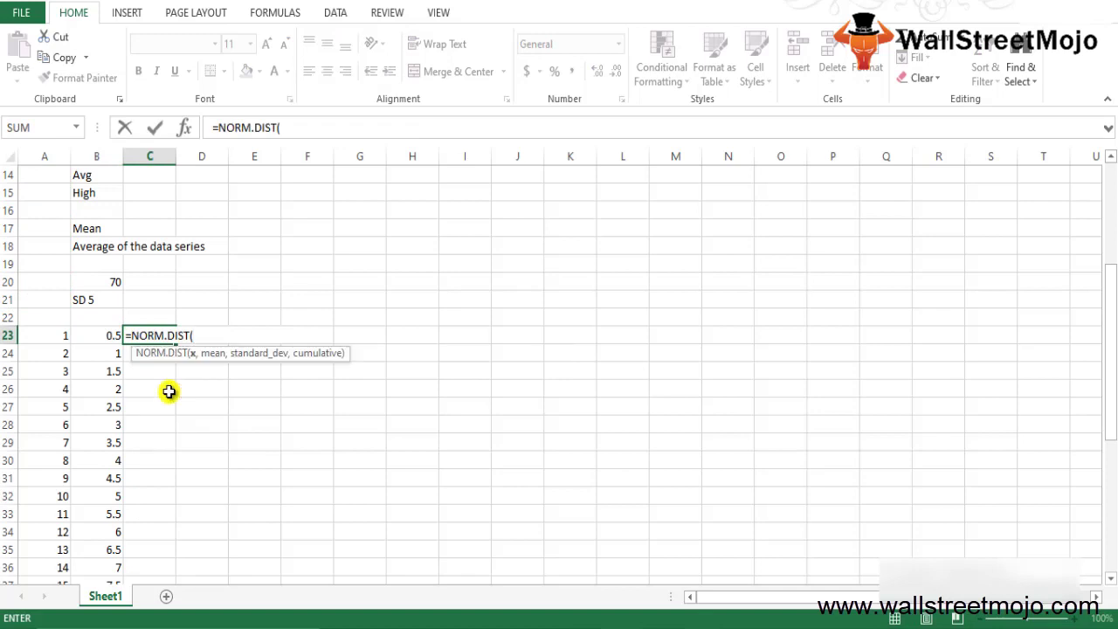
{"action": "key", "text": "Left"}
{"action": "type", "text": ","}
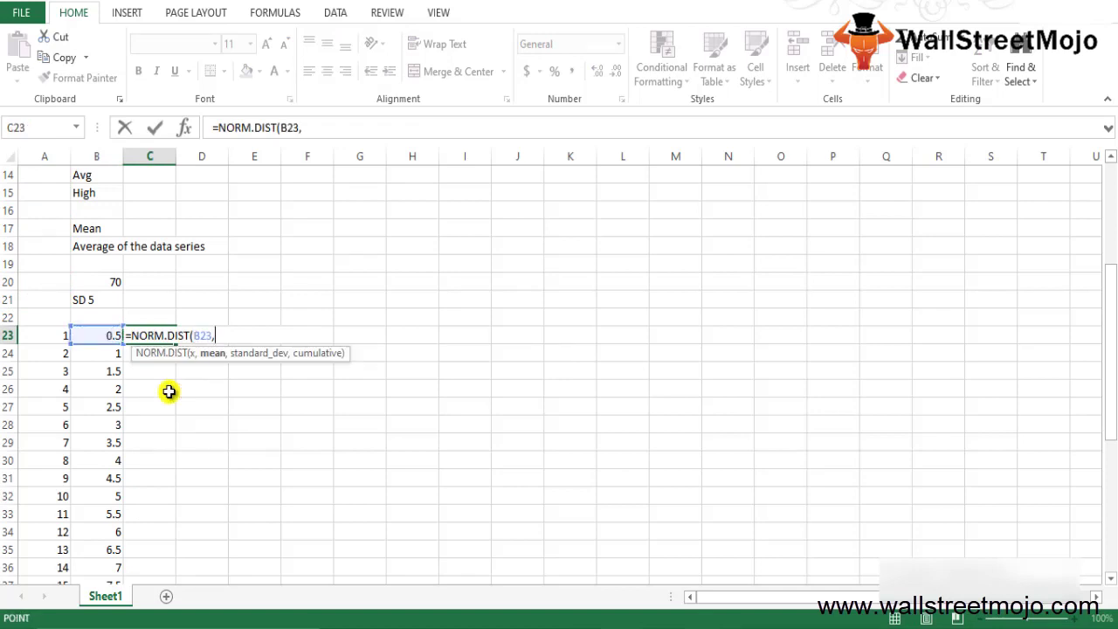
Set the mean argument of the C23 formula to the Avg cell B50
{"action": "key", "text": "Down"}
{"action": "key", "text": "Down"}
{"action": "key", "text": "Down"}
{"action": "key", "text": "Down"}
{"action": "key", "text": "Down"}
{"action": "key", "text": "Down"}
{"action": "key", "text": "Down"}
{"action": "key", "text": "Down"}
{"action": "key", "text": "Down"}
{"action": "key", "text": "Down"}
{"action": "key", "text": "Down"}
{"action": "key", "text": "Down"}
{"action": "key", "text": "Down"}
{"action": "key", "text": "Down"}
{"action": "key", "text": "Down"}
{"action": "key", "text": "Down"}
{"action": "key", "text": "Down"}
{"action": "key", "text": "Down"}
{"action": "key", "text": "Down"}
{"action": "key", "text": "Down"}
{"action": "key", "text": "Down"}
{"action": "key", "text": "Down"}
{"action": "key", "text": "Down"}
{"action": "key", "text": "Down"}
{"action": "key", "text": "Down"}
{"action": "key", "text": "Down"}
{"action": "key", "text": "Down"}
{"action": "key", "text": "Down"}
{"action": "key", "text": "Down"}
{"action": "key", "text": "Down"}
{"action": "key", "text": "Down"}
{"action": "key", "text": "Down"}
{"action": "key", "text": "Down"}
{"action": "key", "text": "Down"}
{"action": "key", "text": "Down"}
{"action": "key", "text": "Down"}
{"action": "key", "text": "Down"}
{"action": "key", "text": "Down"}
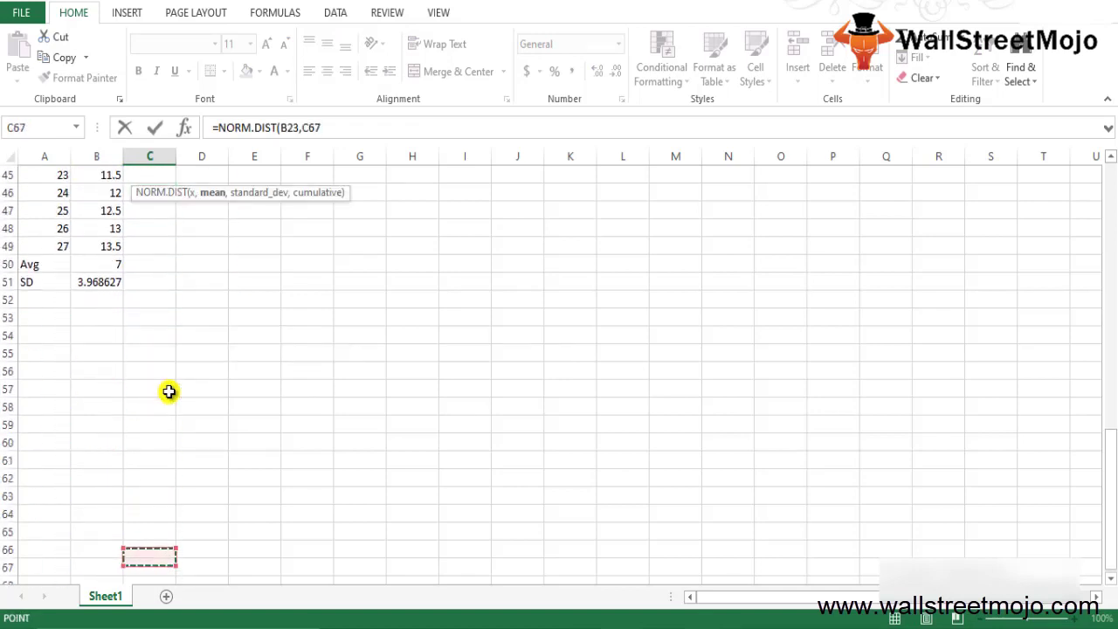
{"action": "key", "text": "Up"}
{"action": "key", "text": "Up"}
{"action": "key", "text": "Up"}
{"action": "key", "text": "Up"}
{"action": "key", "text": "Up"}
{"action": "key", "text": "Up"}
{"action": "key", "text": "Up"}
{"action": "key", "text": "Up"}
{"action": "key", "text": "Up"}
{"action": "key", "text": "Up"}
{"action": "key", "text": "Up"}
{"action": "key", "text": "Up"}
{"action": "key", "text": "Up"}
{"action": "key", "text": "Up"}
{"action": "key", "text": "Up"}
{"action": "key", "text": "Up"}
{"action": "key", "text": "Up"}
{"action": "key", "text": "Up"}
{"action": "key", "text": "Up"}
{"action": "key", "text": "Left"}
{"action": "key", "text": "Down"}
{"action": "key", "text": "Down"}
{"action": "key", "text": "Down"}
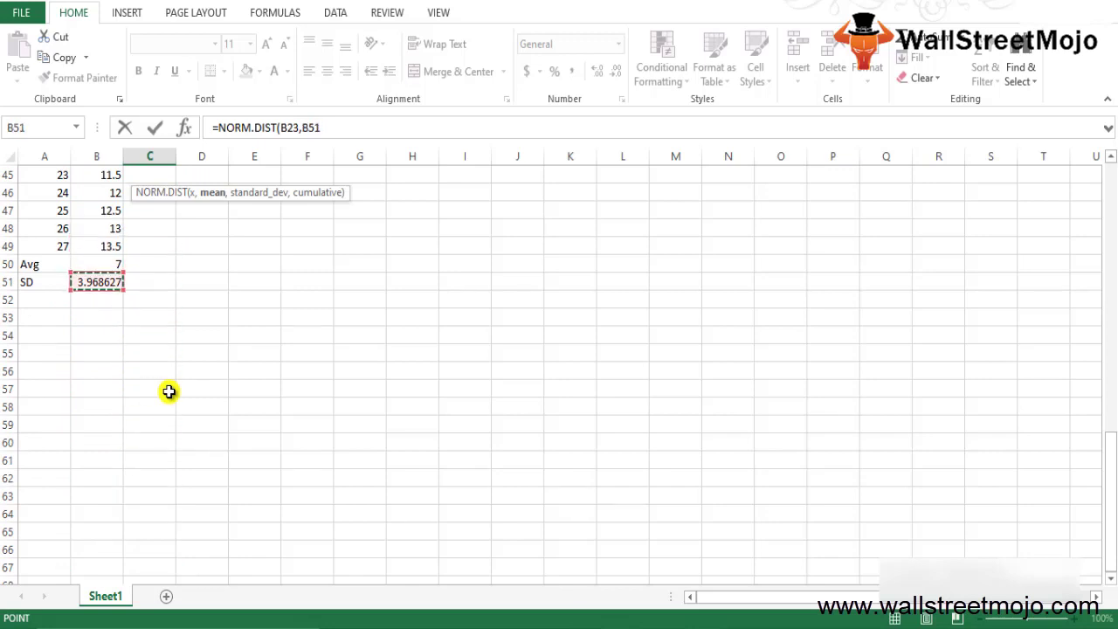
{"action": "key", "text": "Up"}
{"action": "type", "text": ","}
Set the standard deviation argument of the C23 formula to the SD cell B51
{"action": "key", "text": "Up"}
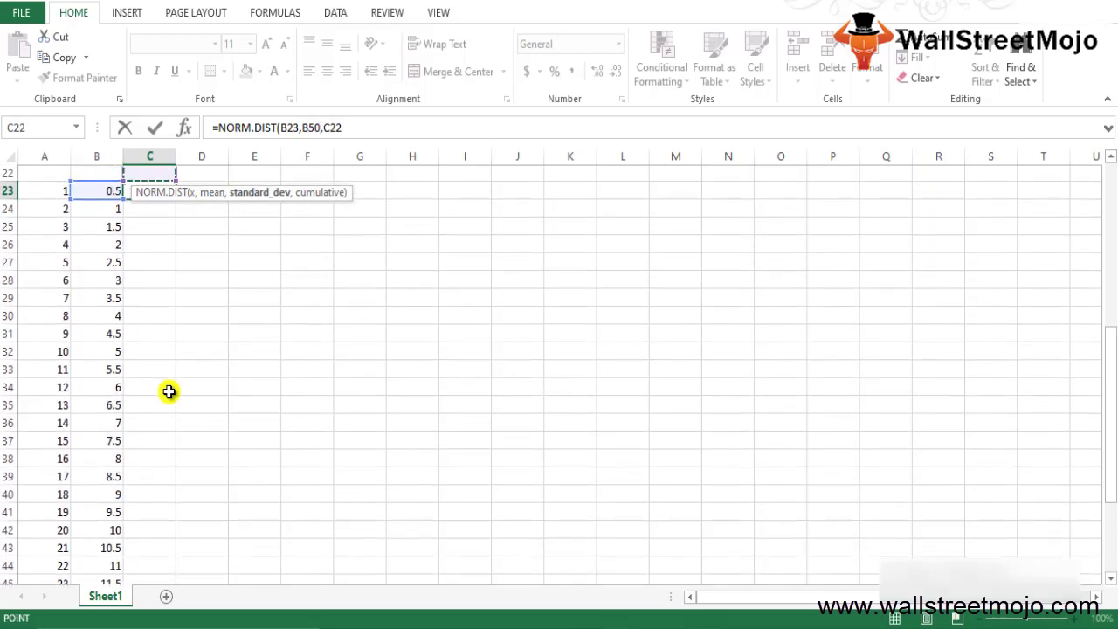
{"action": "key", "text": "Down"}
{"action": "key", "text": "Left"}
{"action": "key", "text": "Down"}
{"action": "key", "text": "ctrl+Down"}
{"action": "key", "text": "Down"}
{"action": "key", "text": "Down"}
{"action": "key", "text": "Down"}
{"action": "key", "text": "Down"}
{"action": "key", "text": "Down"}
{"action": "key", "text": "Down"}
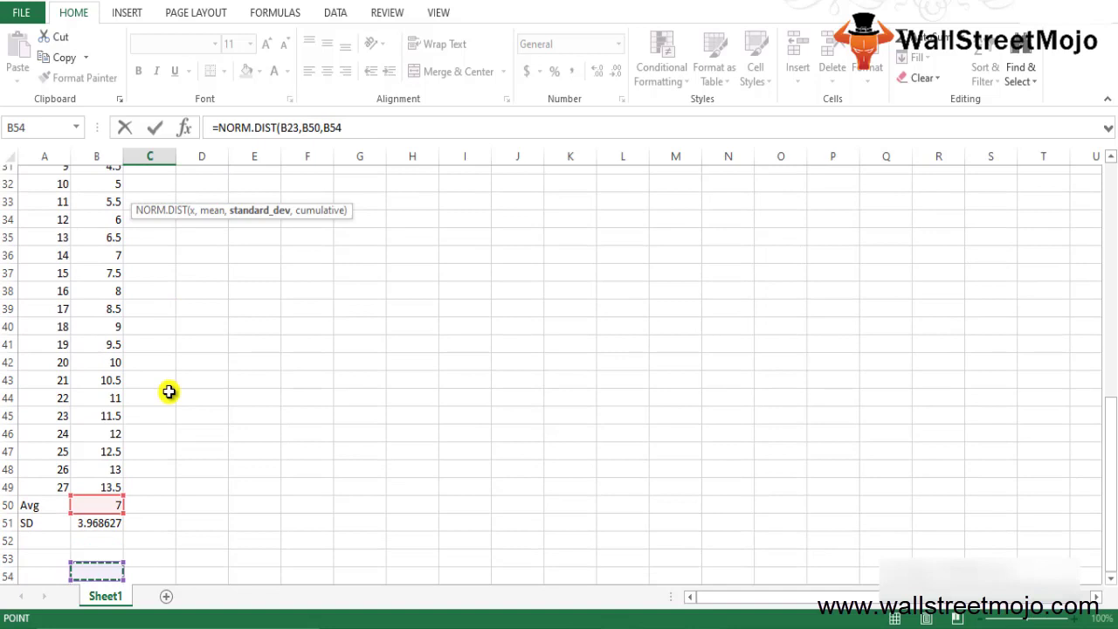
{"action": "key", "text": "Up"}
{"action": "key", "text": "Up"}
{"action": "key", "text": "Up"}
{"action": "key", "text": "Up"}
{"action": "key", "text": "Up"}
{"action": "key", "text": "Up"}
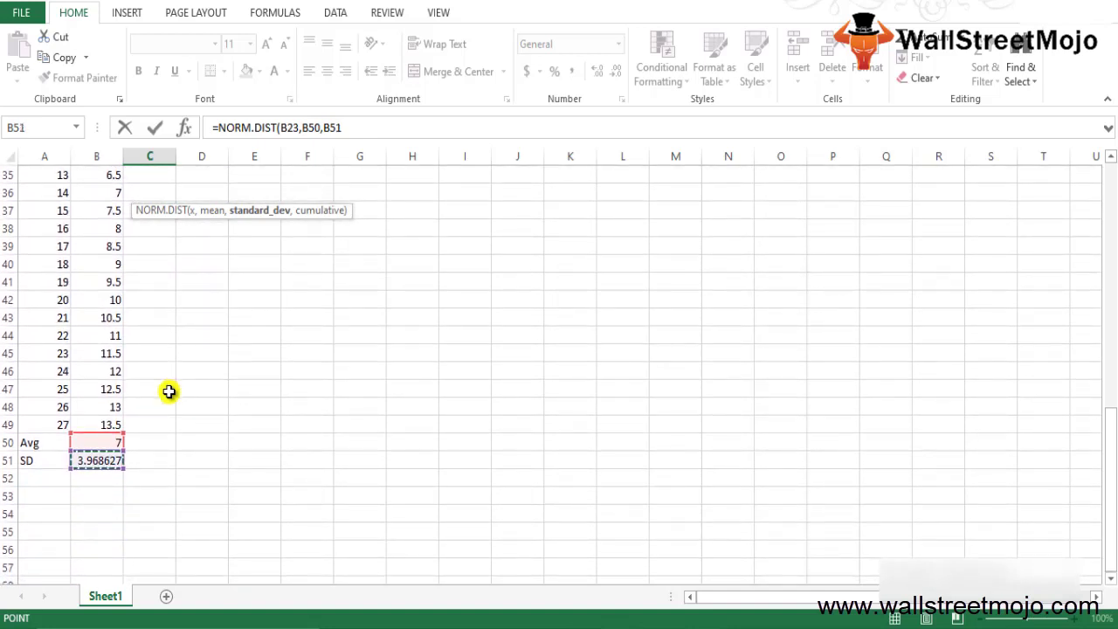
{"action": "type", "text": ","}
Set the cumulative argument to FALSE and complete the NORM.DIST formula in C23
{"action": "key", "text": "Down"}
{"action": "key", "text": "Tab"}
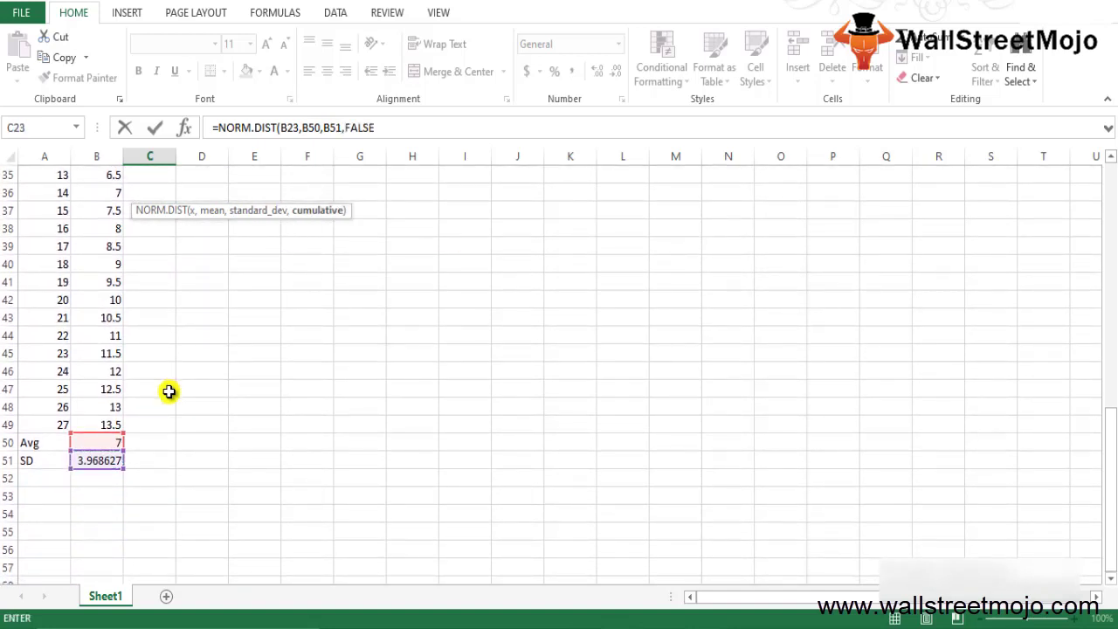
{"action": "type", "text": ")"}
{"action": "key", "text": "Return"}
{"action": "key", "text": "Up"}
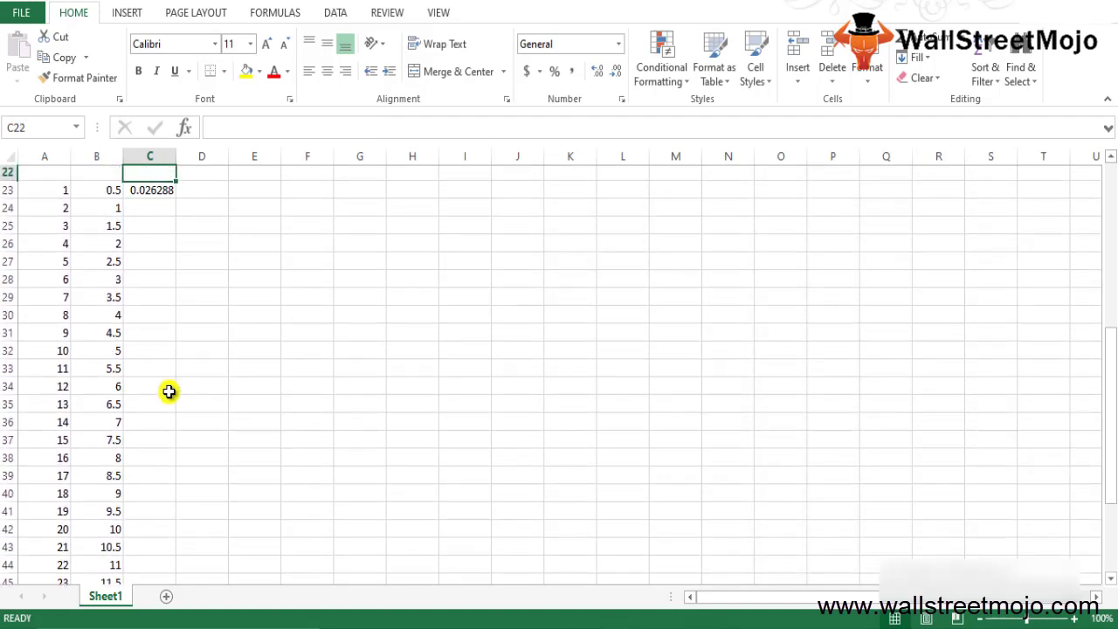
Fill the NORM.DIST formula from C23 down through C49
{"action": "key", "text": "shift+Down"}
{"action": "key", "text": "shift+Down"}
{"action": "key", "text": "shift+Down"}
{"action": "key", "text": "shift+Down"}
{"action": "key", "text": "shift+Down"}
{"action": "key", "text": "shift+Down"}
{"action": "key", "text": "shift+Down"}
{"action": "key", "text": "shift+Down"}
{"action": "key", "text": "shift+Down"}
{"action": "key", "text": "shift+Down"}
{"action": "key", "text": "shift+Down"}
{"action": "key", "text": "shift+Down"}
{"action": "key", "text": "shift+Down"}
{"action": "key", "text": "shift+Down"}
{"action": "key", "text": "shift+Down"}
{"action": "key", "text": "shift+Down"}
{"action": "key", "text": "shift+Down"}
{"action": "key", "text": "shift+Down"}
{"action": "key", "text": "shift+Down"}
{"action": "key", "text": "shift+Down"}
{"action": "key", "text": "shift+Down"}
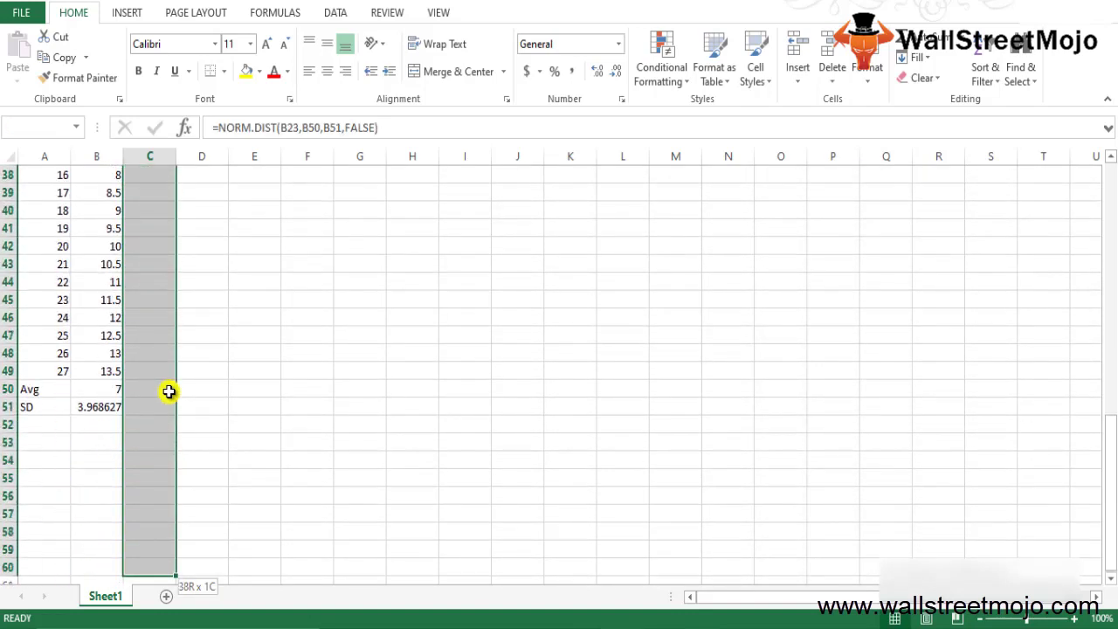
{"action": "key", "text": "shift+Up"}
{"action": "key", "text": "shift+Up"}
{"action": "key", "text": "shift+Up"}
{"action": "key", "text": "shift+Up"}
{"action": "key", "text": "shift+Up"}
{"action": "key", "text": "shift+Up"}
{"action": "key", "text": "shift+Up"}
{"action": "key", "text": "shift+Up"}
{"action": "key", "text": "shift+Up"}
{"action": "key", "text": "shift+Up"}
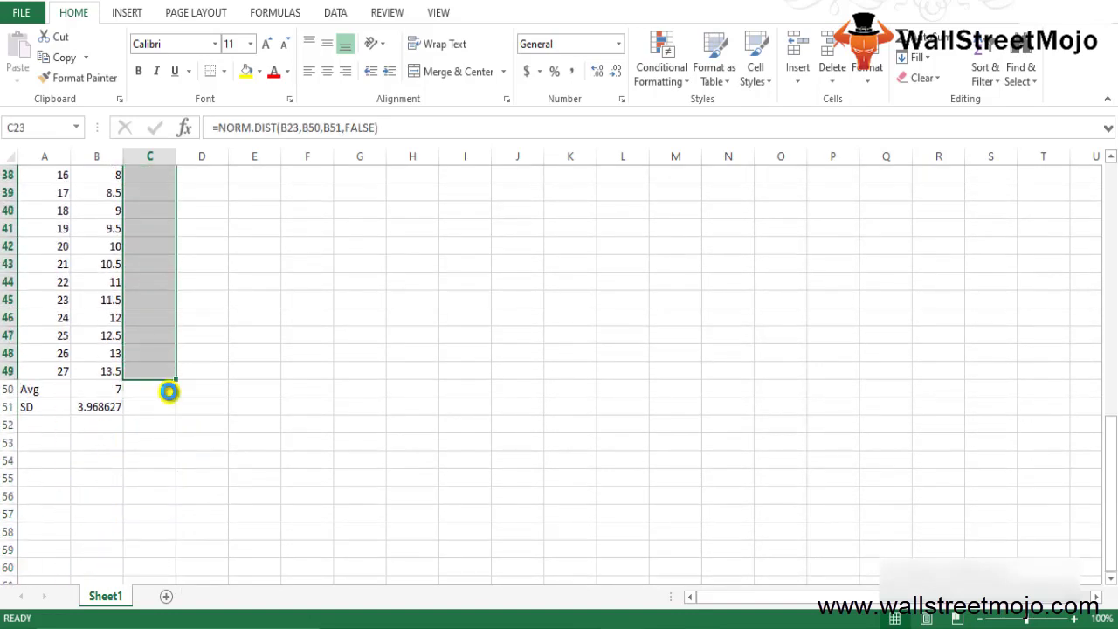
{"action": "key", "text": "ctrl+d"}
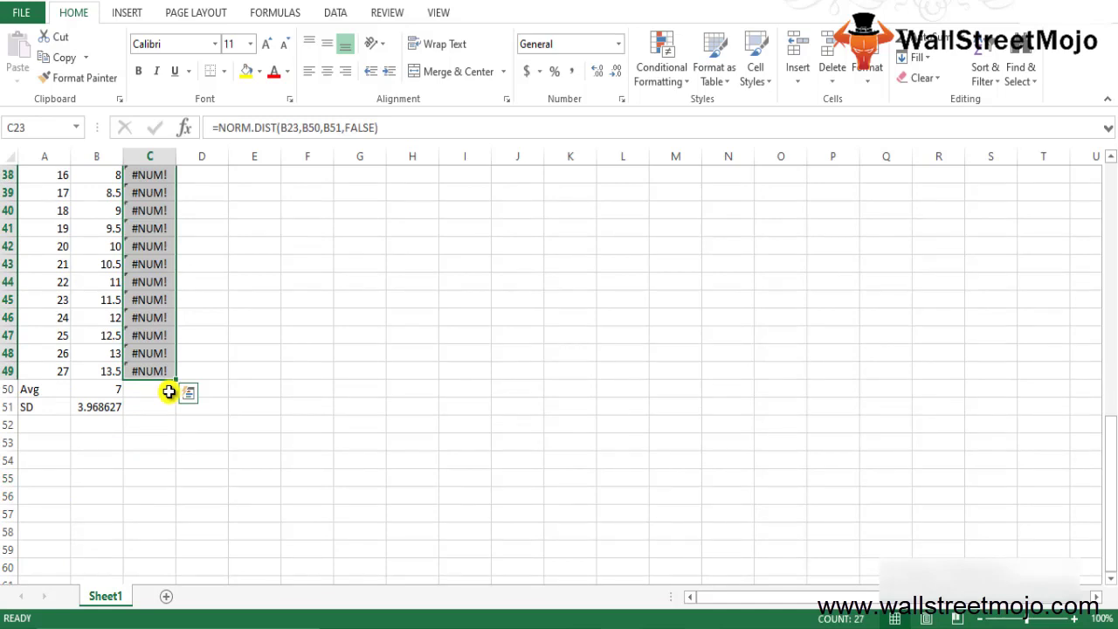
Make the mean and standard deviation references in the C23 formula absolute, as $B$50 and $B$51
{"action": "scroll", "coordinate": [169, 391], "scroll_direction": "up", "scroll_amount": 5}
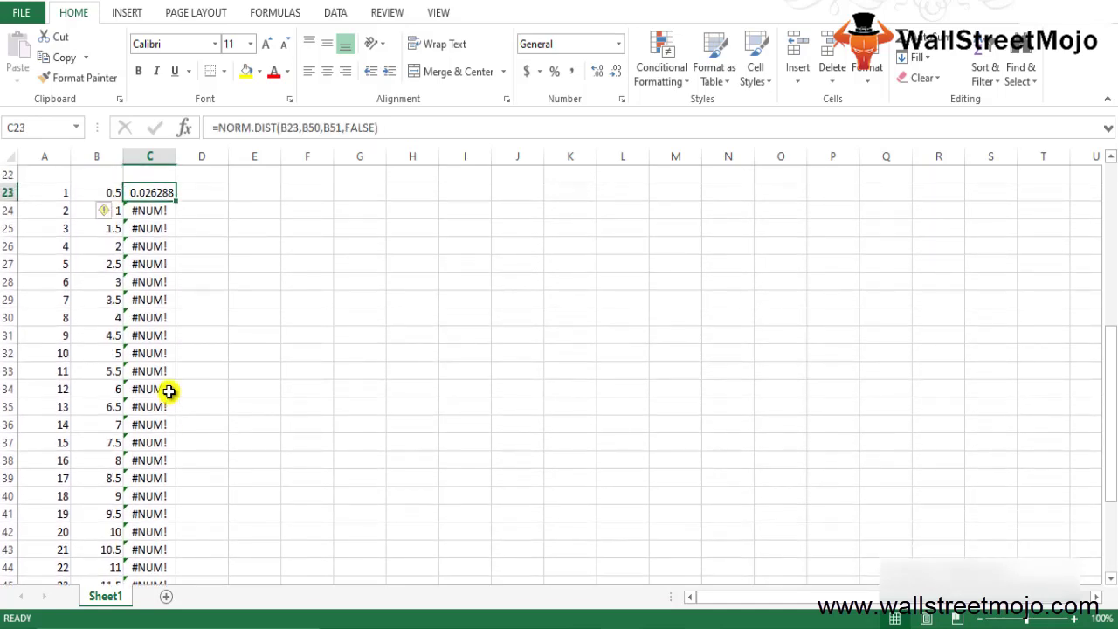
{"action": "key", "text": "F2"}
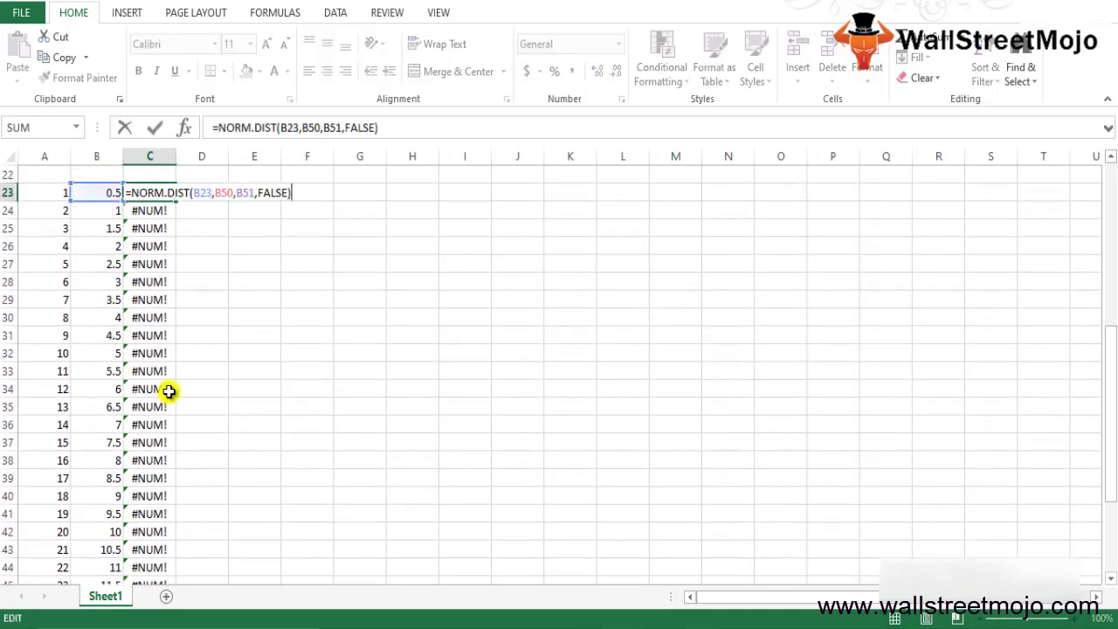
{"action": "left_click", "coordinate": [309, 128]}
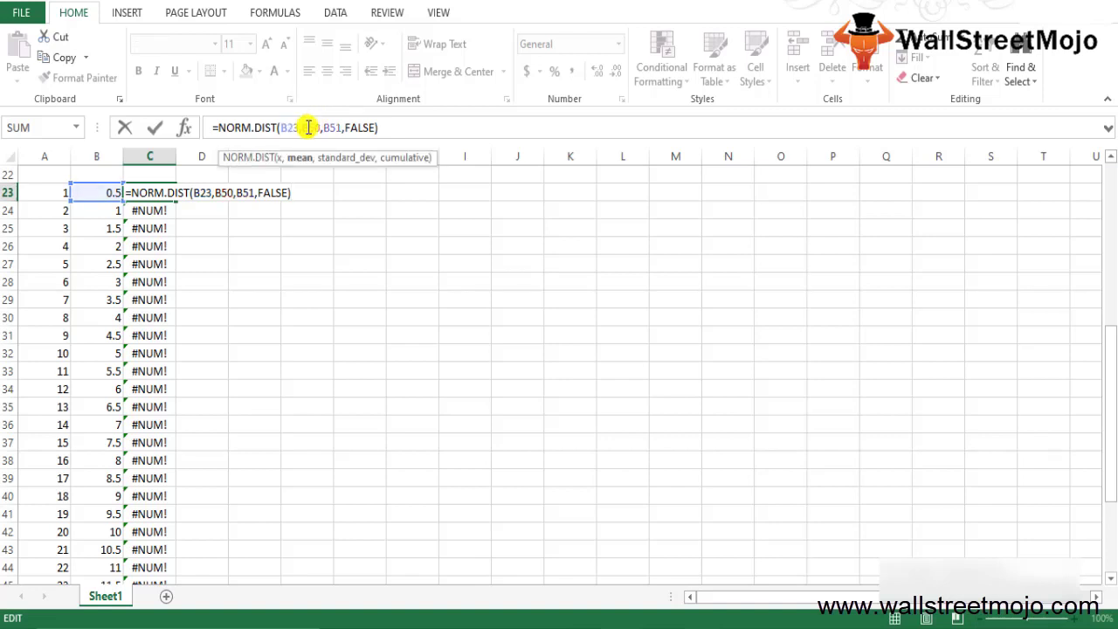
{"action": "key", "text": "F4"}
{"action": "key", "text": "Right"}
{"action": "key", "text": "Right"}
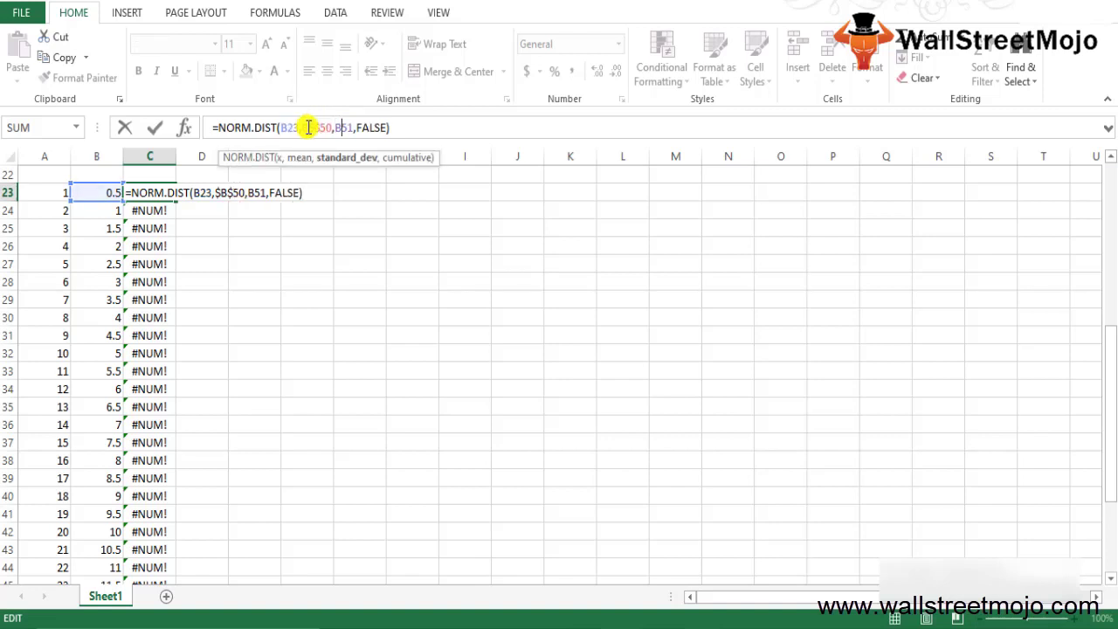
{"action": "key", "text": "F4"}
{"action": "key", "text": "ctrl+Return"}
Copy the C23 formula with absolute references down the column to C49, replacing the error cells
{"action": "key", "text": "shift+Down"}
{"action": "key", "text": "shift+Down"}
{"action": "key", "text": "shift+Down"}
{"action": "key", "text": "shift+Down"}
{"action": "key", "text": "shift+Down"}
{"action": "key", "text": "shift+Down"}
{"action": "key", "text": "shift+Down"}
{"action": "key", "text": "shift+Down"}
{"action": "key", "text": "shift+Down"}
{"action": "key", "text": "shift+Down"}
{"action": "key", "text": "shift+Down"}
{"action": "key", "text": "shift+Down"}
{"action": "key", "text": "shift+Down"}
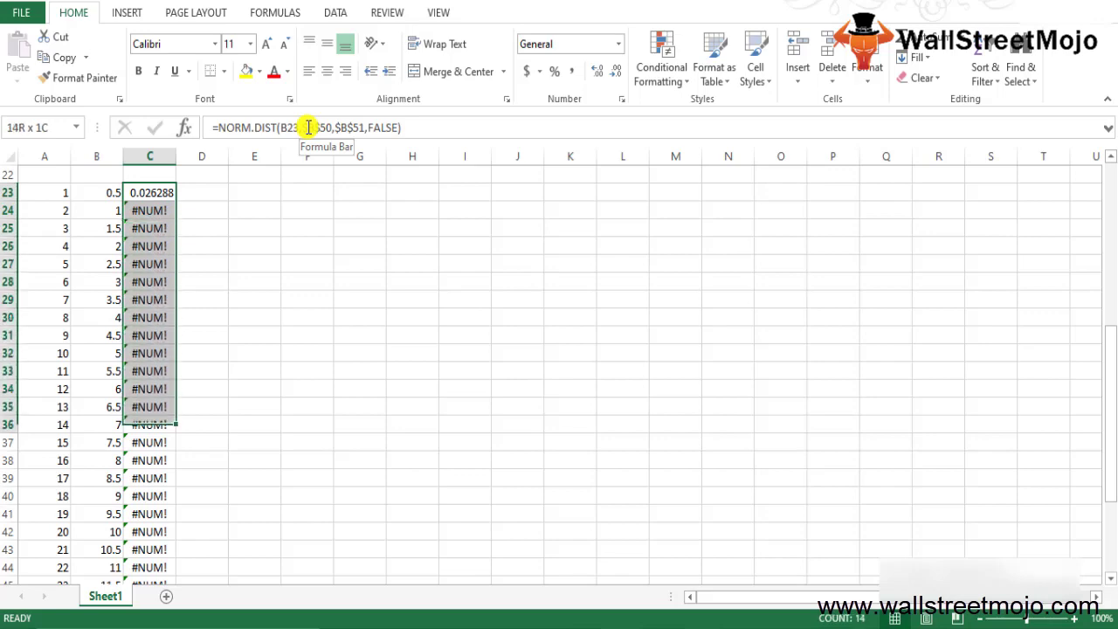
{"action": "key", "text": "shift+Down"}
{"action": "key", "text": "shift+Down"}
{"action": "key", "text": "shift+Down"}
{"action": "key", "text": "shift+Down"}
{"action": "key", "text": "shift+Down"}
{"action": "key", "text": "shift+Down"}
{"action": "key", "text": "shift+Down"}
{"action": "key", "text": "shift+Down"}
{"action": "key", "text": "shift+Down"}
{"action": "key", "text": "shift+Down"}
{"action": "key", "text": "shift+Down"}
{"action": "key", "text": "shift+Down"}
{"action": "key", "text": "shift+Down"}
{"action": "key", "text": "shift+Down"}
{"action": "key", "text": "shift+Down"}
{"action": "key", "text": "shift+Down"}
{"action": "key", "text": "shift+Down"}
{"action": "key", "text": "shift+Down"}
{"action": "key", "text": "shift+Down"}
{"action": "key", "text": "shift+Down"}
{"action": "key", "text": "shift+Up"}
{"action": "key", "text": "shift+Up"}
{"action": "key", "text": "shift+Up"}
{"action": "key", "text": "shift+Up"}
{"action": "key", "text": "shift+Up"}
{"action": "key", "text": "shift+Up"}
{"action": "key", "text": "shift+Up"}
{"action": "key", "text": "shift+Up"}
{"action": "key", "text": "shift+Up"}
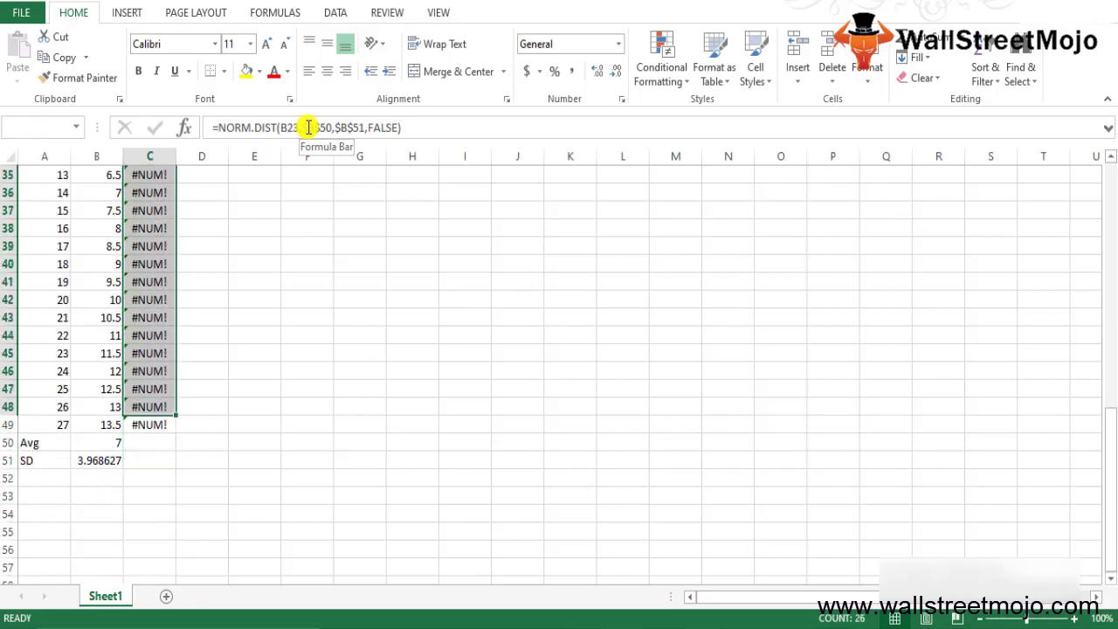
{"action": "key", "text": "shift+Down"}
{"action": "key", "text": "ctrl+d"}
{"action": "key", "text": "shift+BackSpace"}
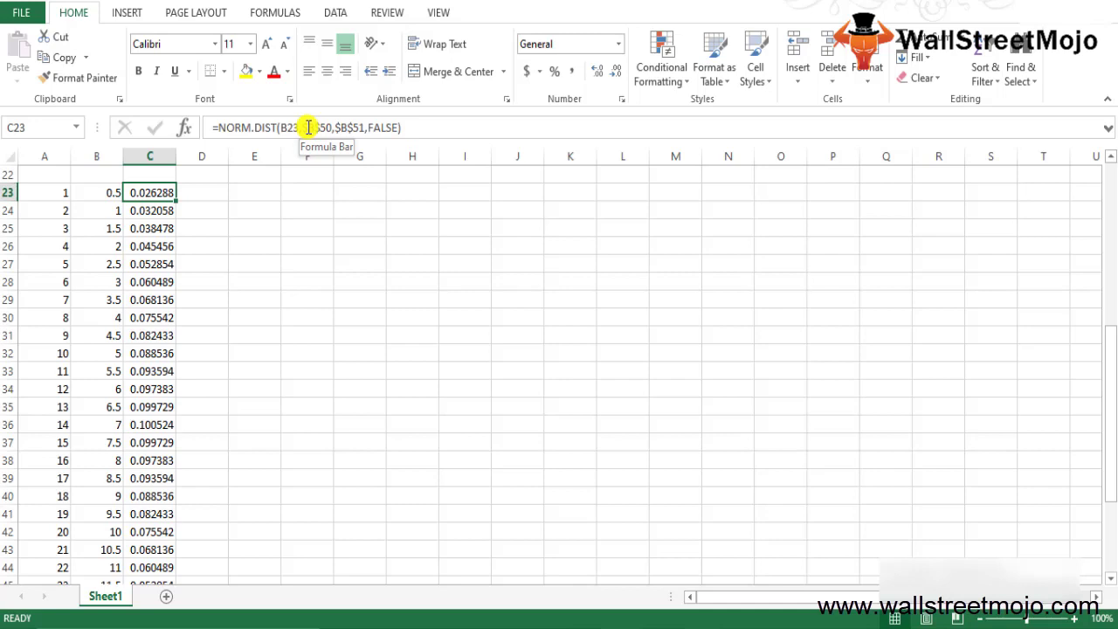
{"action": "key", "text": "Down"}
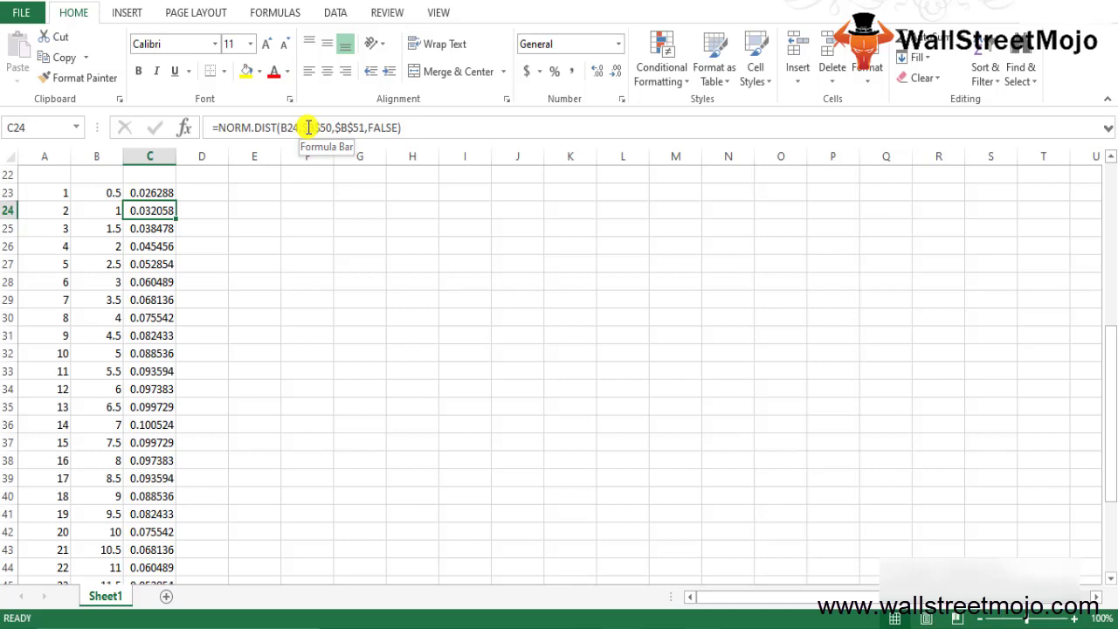
{"action": "key", "text": "Up"}
{"action": "key", "text": "Up"}
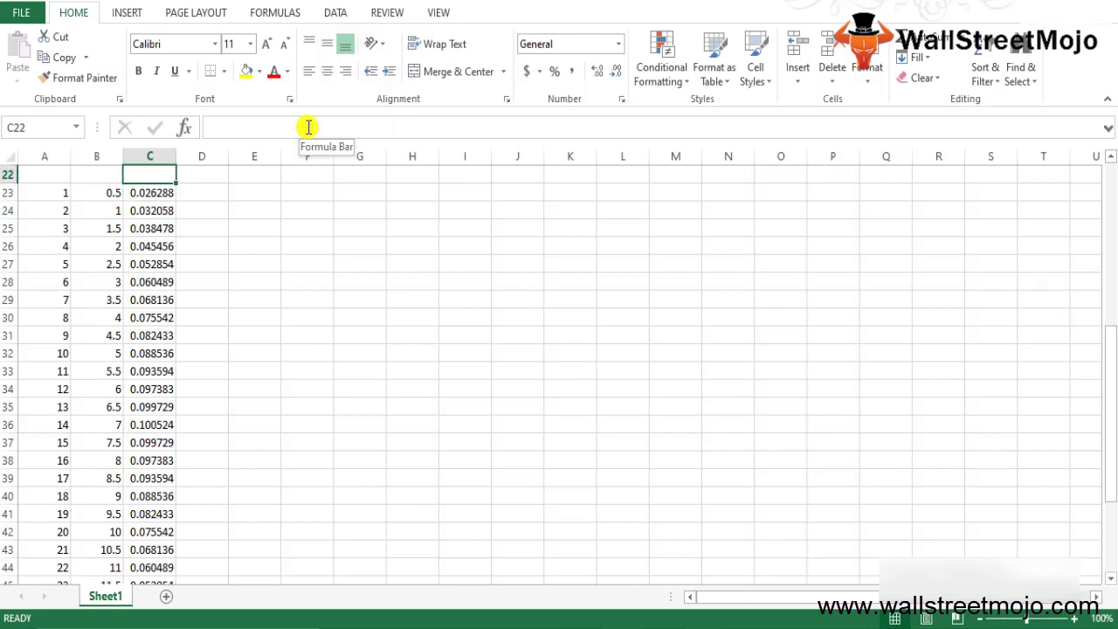
Insert a Scatter with Smooth Lines chart from the values and their distributions in B23:C49
{"action": "key", "text": "Down"}
{"action": "key", "text": "Left"}
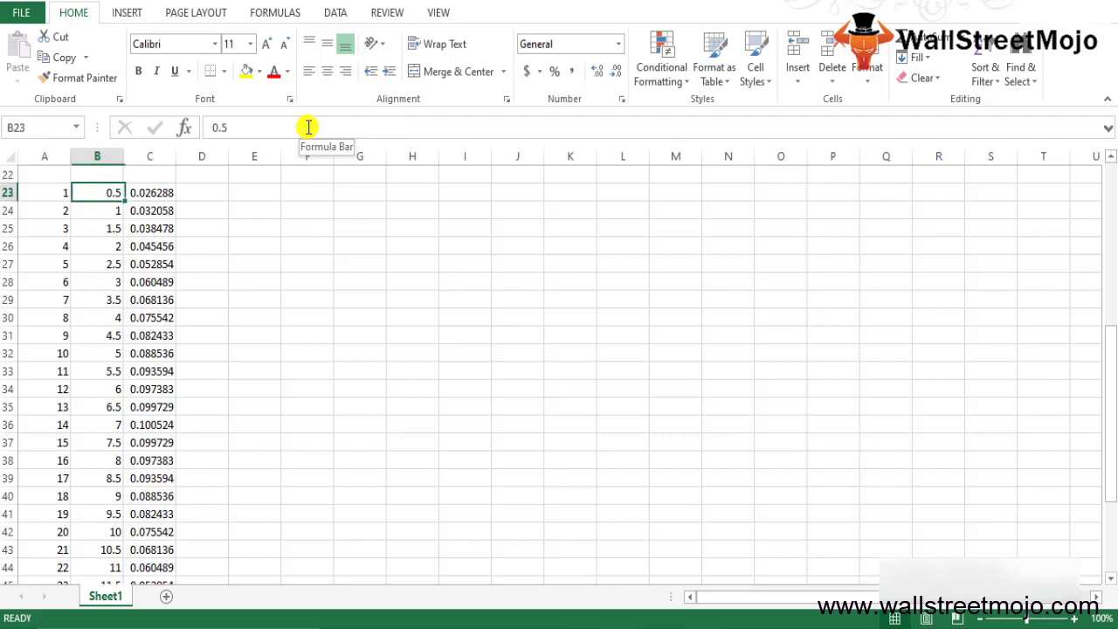
{"action": "key", "text": "shift+Right"}
{"action": "key", "text": "ctrl+shift+Down"}
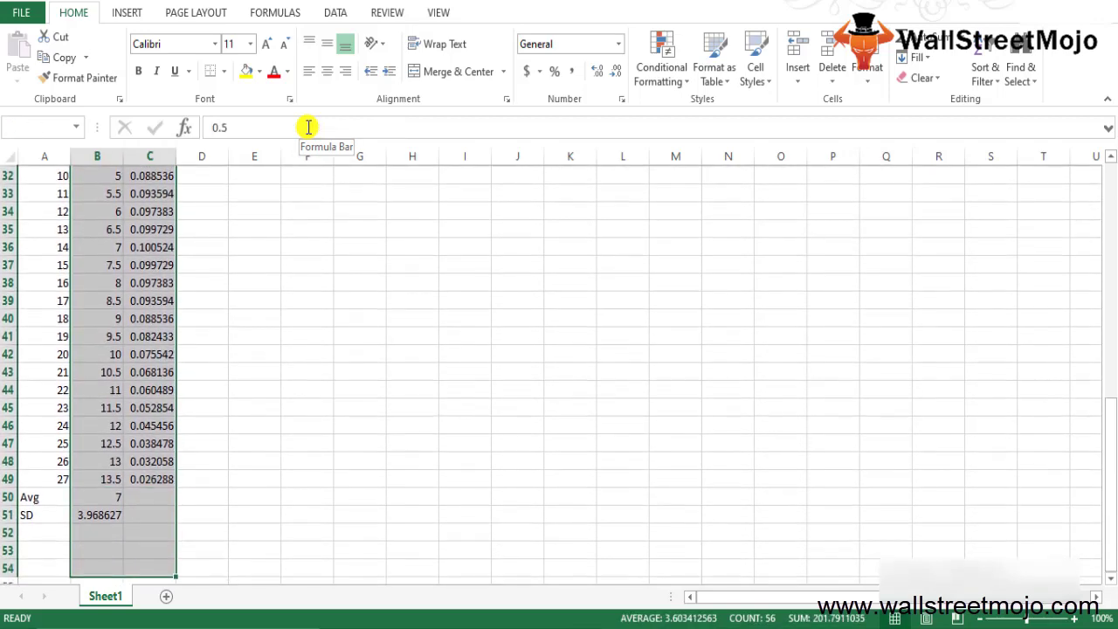
{"action": "key", "text": "shift+Up"}
{"action": "key", "text": "shift+Up"}
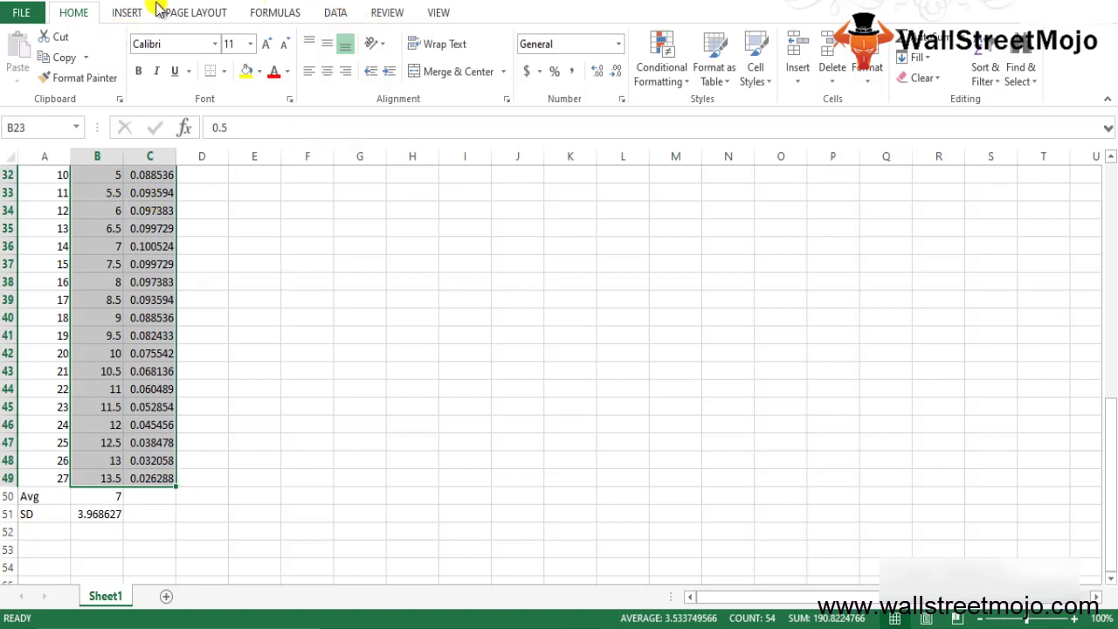
{"action": "left_click", "coordinate": [126, 13]}
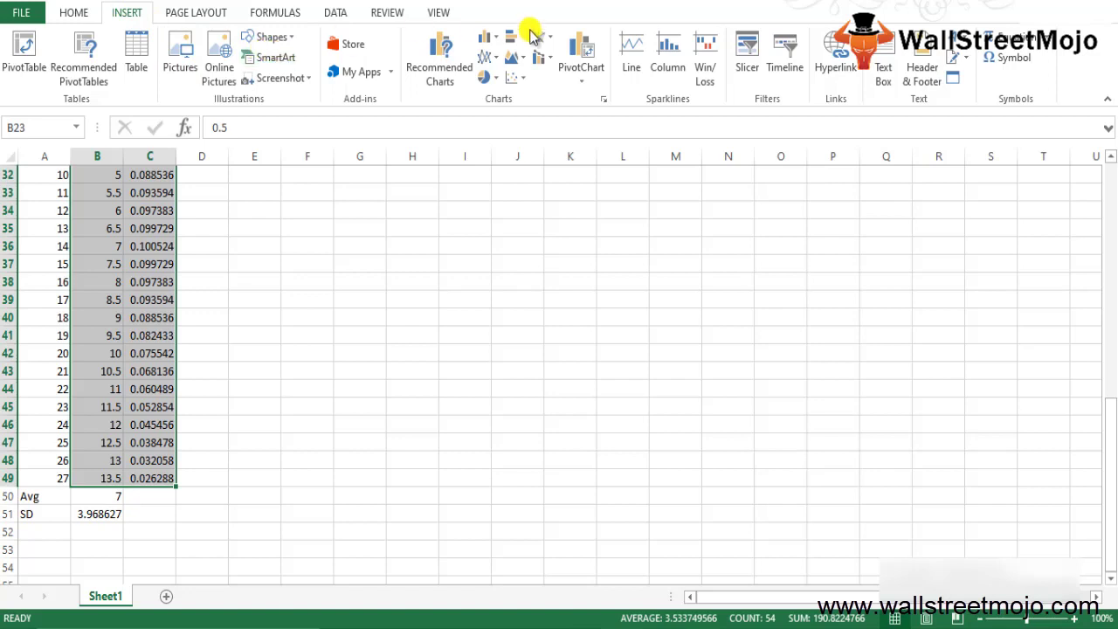
{"action": "left_click", "coordinate": [522, 78]}
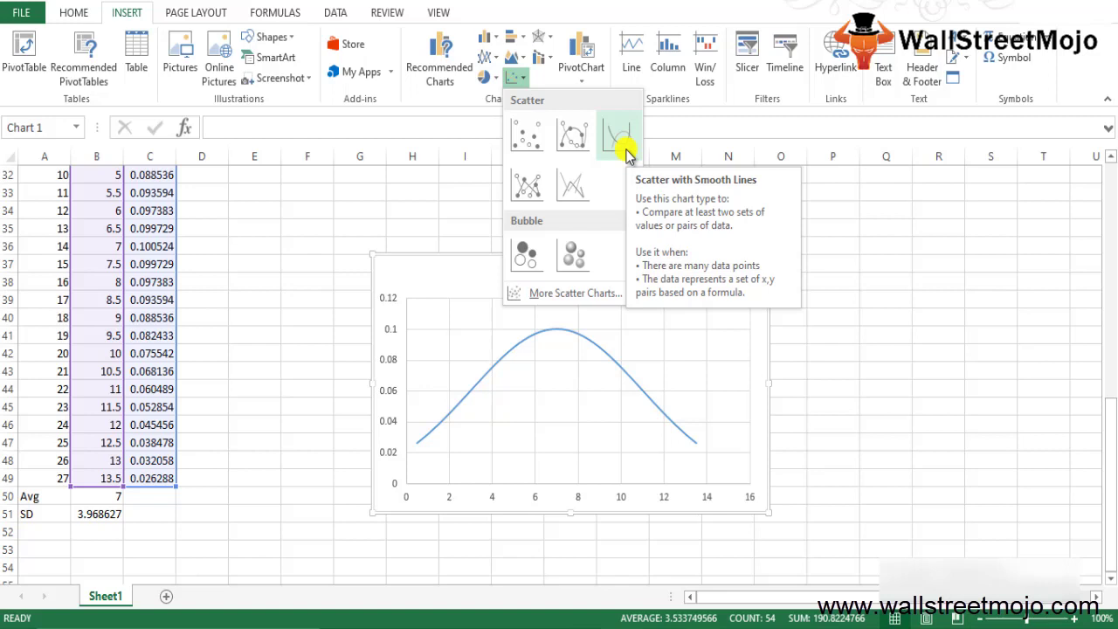
{"action": "left_click", "coordinate": [619, 140]}
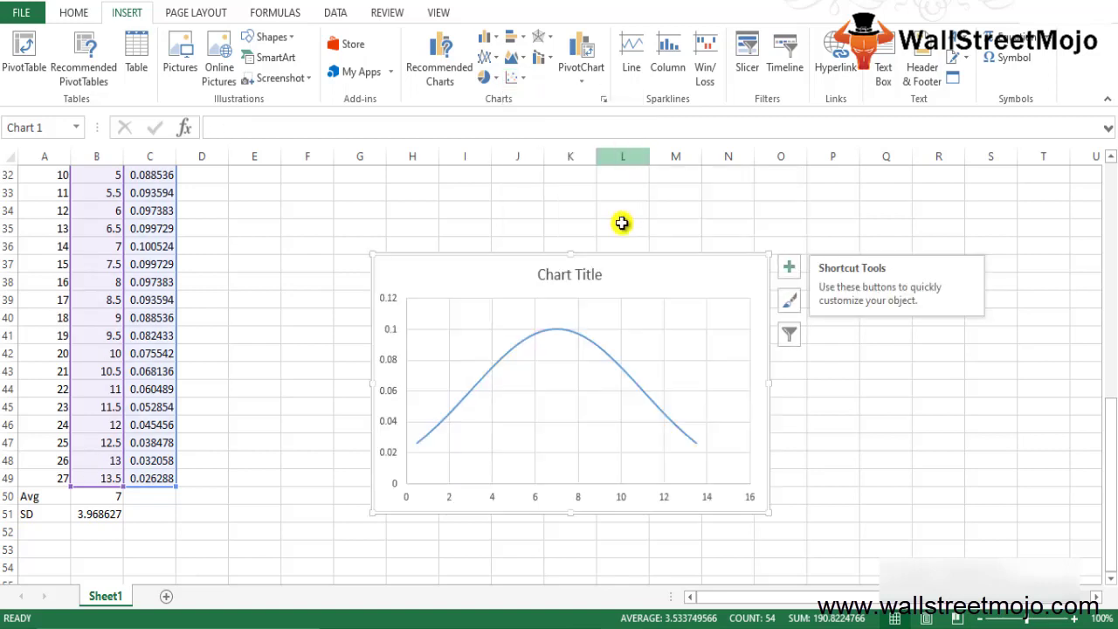
Apply the dark chart style with the glowing blue line to the bell curve chart and deselect it
{"action": "mouse_move", "coordinate": [622, 367]}
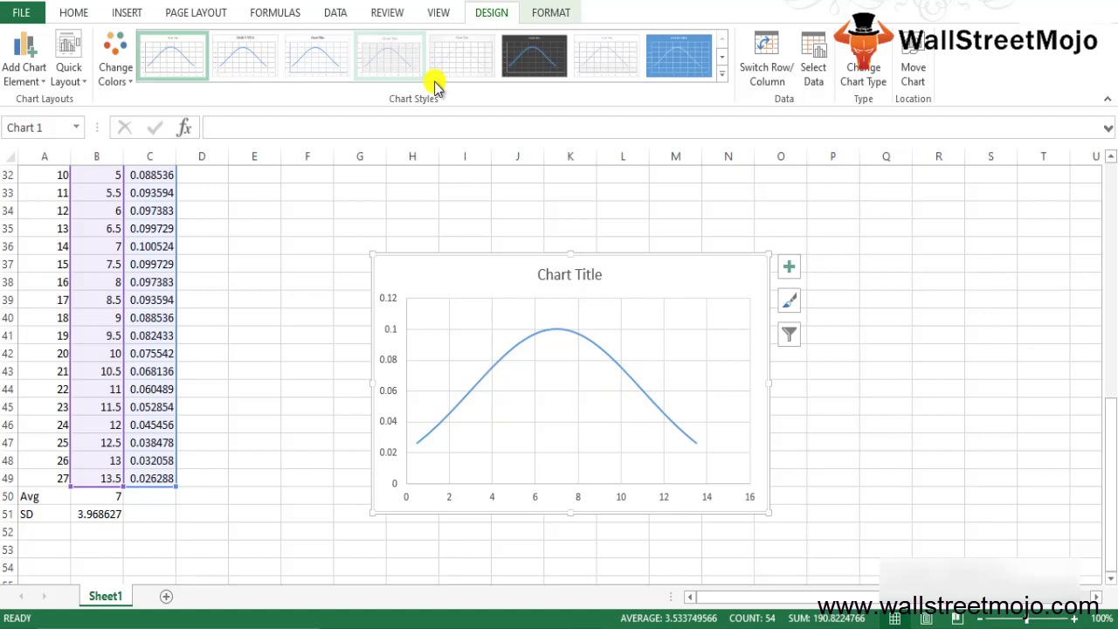
{"action": "left_click", "coordinate": [514, 59]}
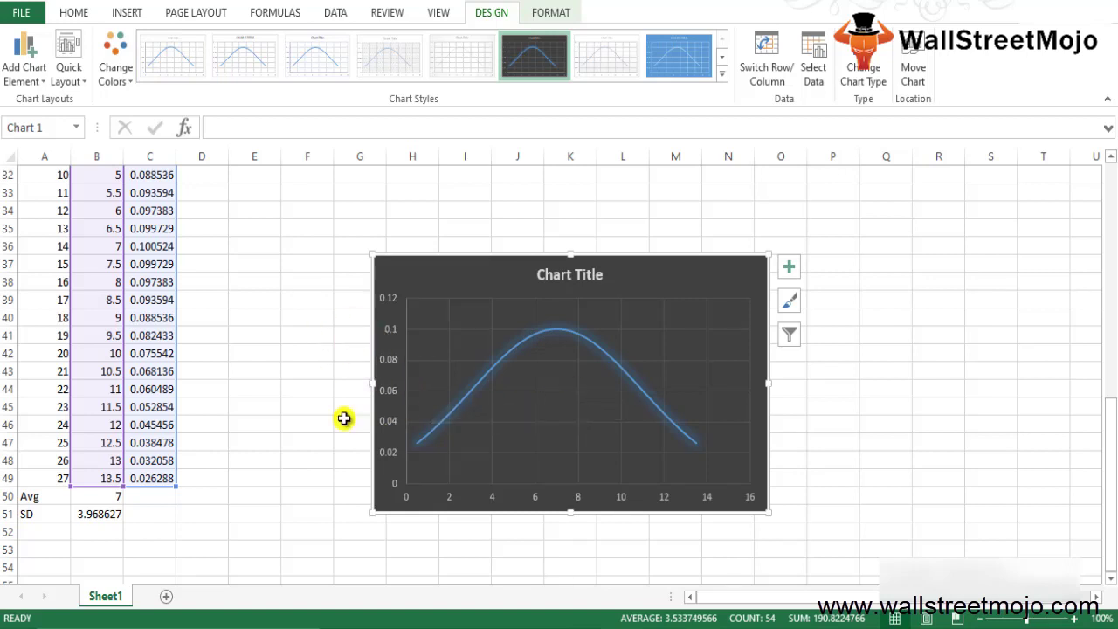
{"action": "left_click", "coordinate": [278, 427]}
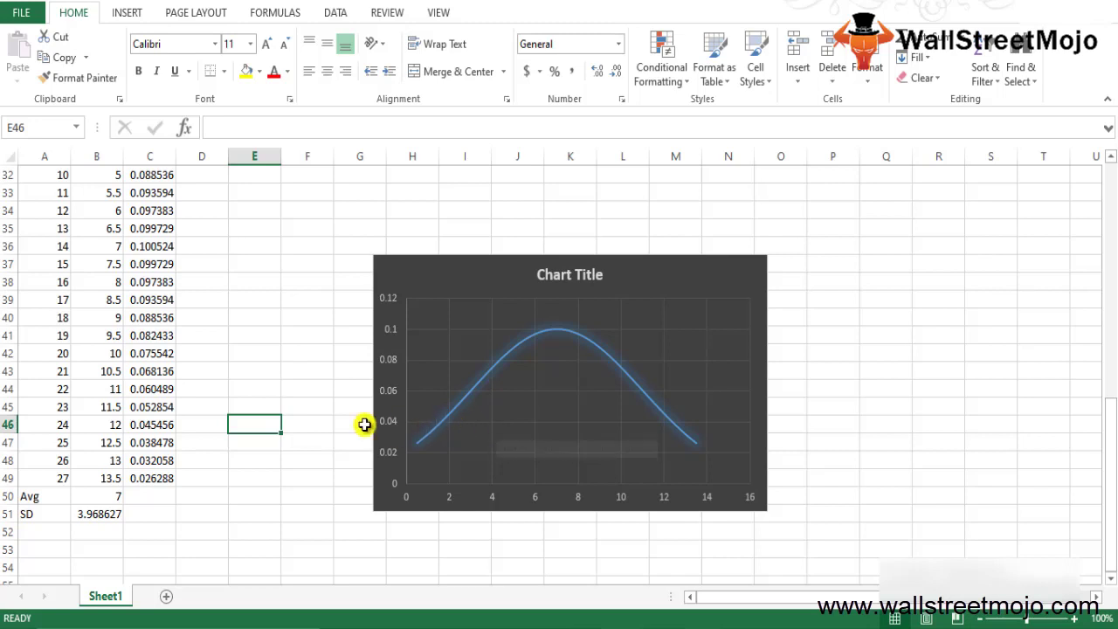
Enter 1 in C55 and 68.2 in D55, in the empty area below the data and chart
{"action": "key", "text": "Down"}
{"action": "key", "text": "Down"}
{"action": "key", "text": "Down"}
{"action": "key", "text": "Down"}
{"action": "key", "text": "Down"}
{"action": "key", "text": "Down"}
{"action": "key", "text": "Down"}
{"action": "key", "text": "Down"}
{"action": "key", "text": "Down"}
{"action": "key", "text": "Down"}
{"action": "key", "text": "Down"}
{"action": "key", "text": "Down"}
{"action": "key", "text": "Down"}
{"action": "key", "text": "Down"}
{"action": "key", "text": "Down"}
{"action": "key", "text": "Down"}
{"action": "key", "text": "Down"}
{"action": "key", "text": "Down"}
{"action": "key", "text": "Down"}
{"action": "key", "text": "Down"}
{"action": "key", "text": "Down"}
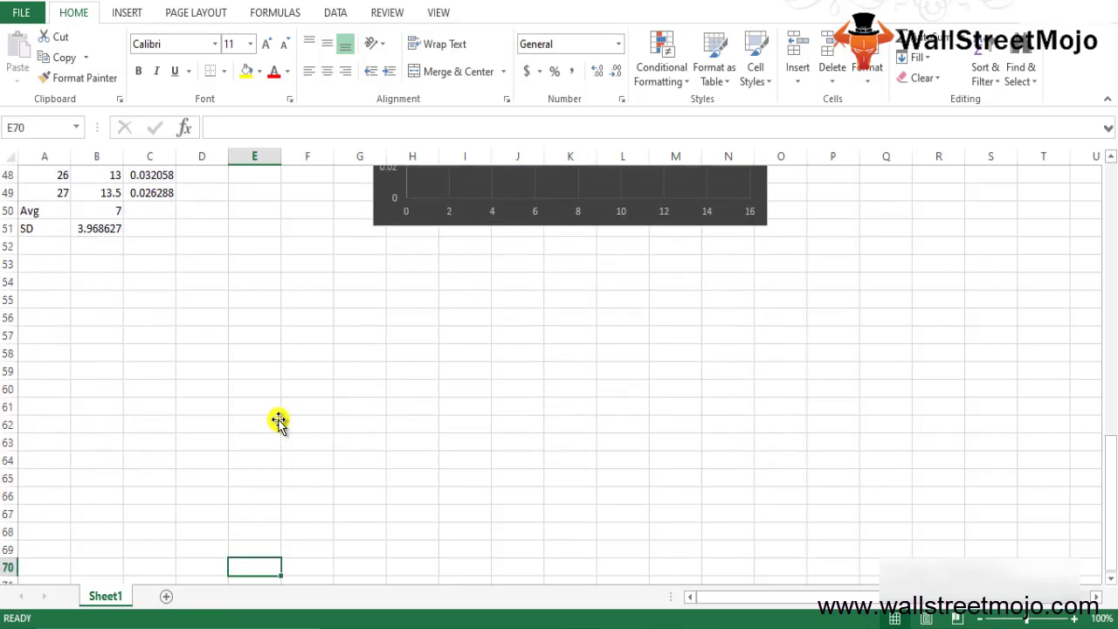
{"action": "left_click", "coordinate": [153, 198]}
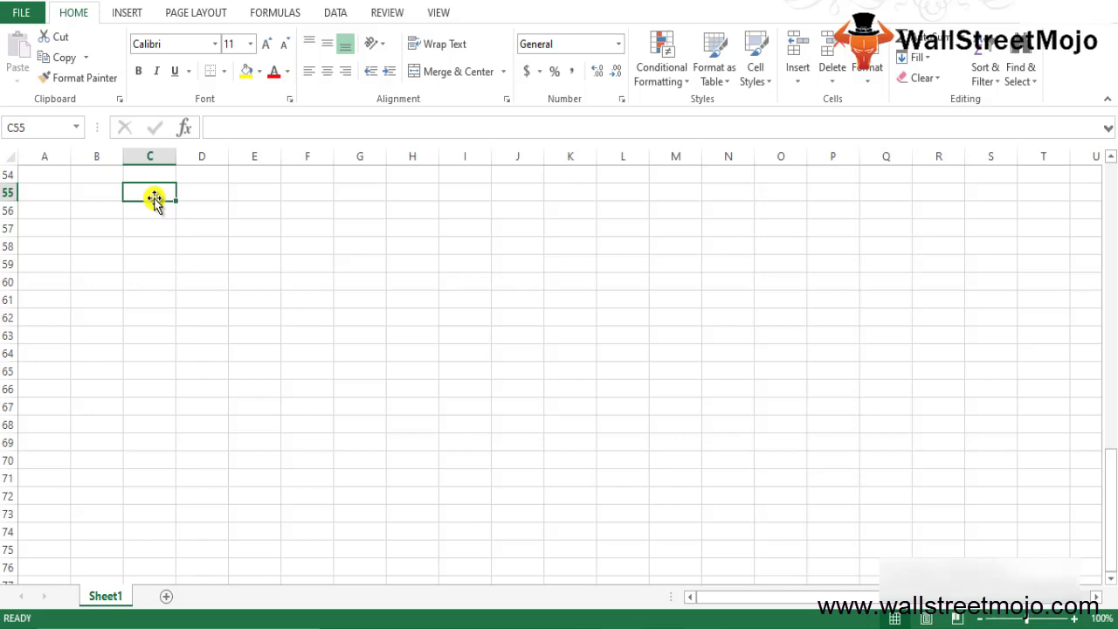
{"action": "type", "text": "1"}
{"action": "key", "text": "Tab"}
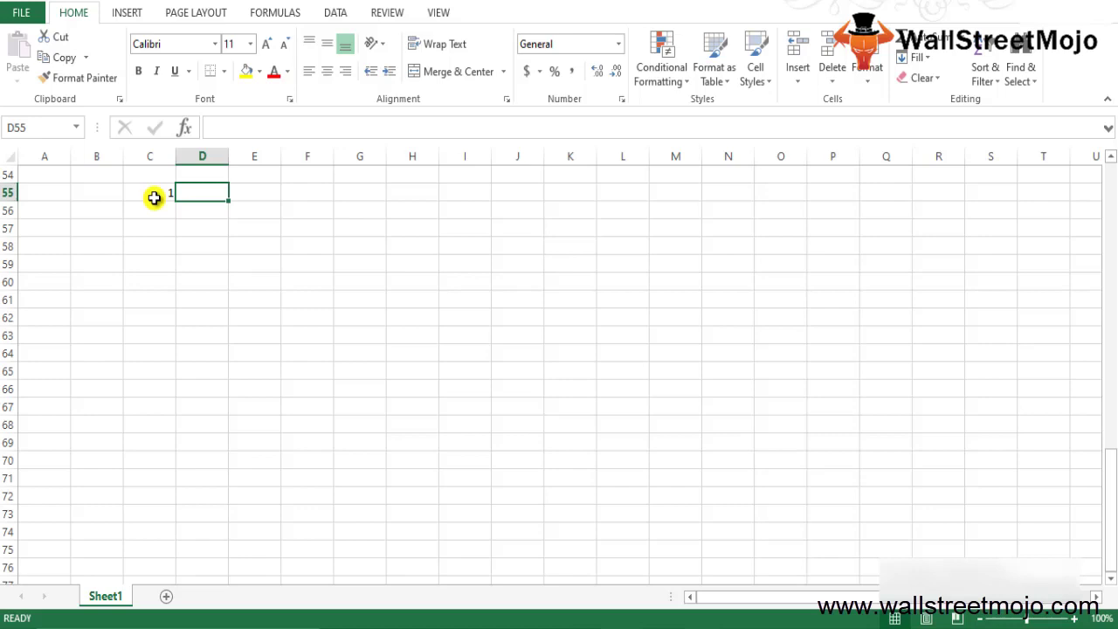
{"action": "type", "text": "68.2"}
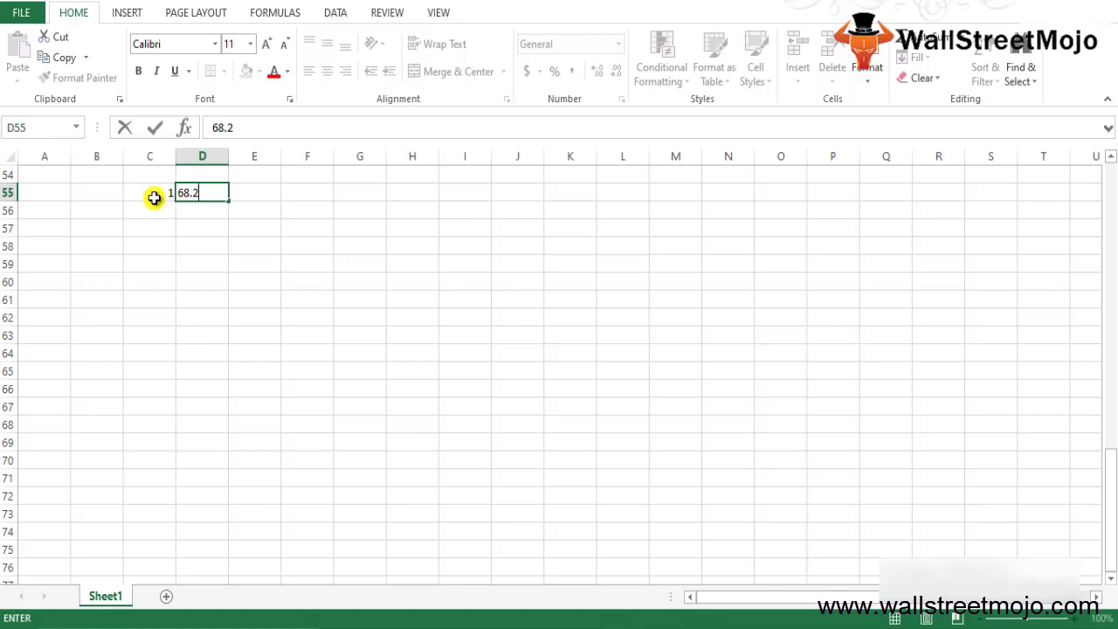
{"action": "key", "text": "Return"}
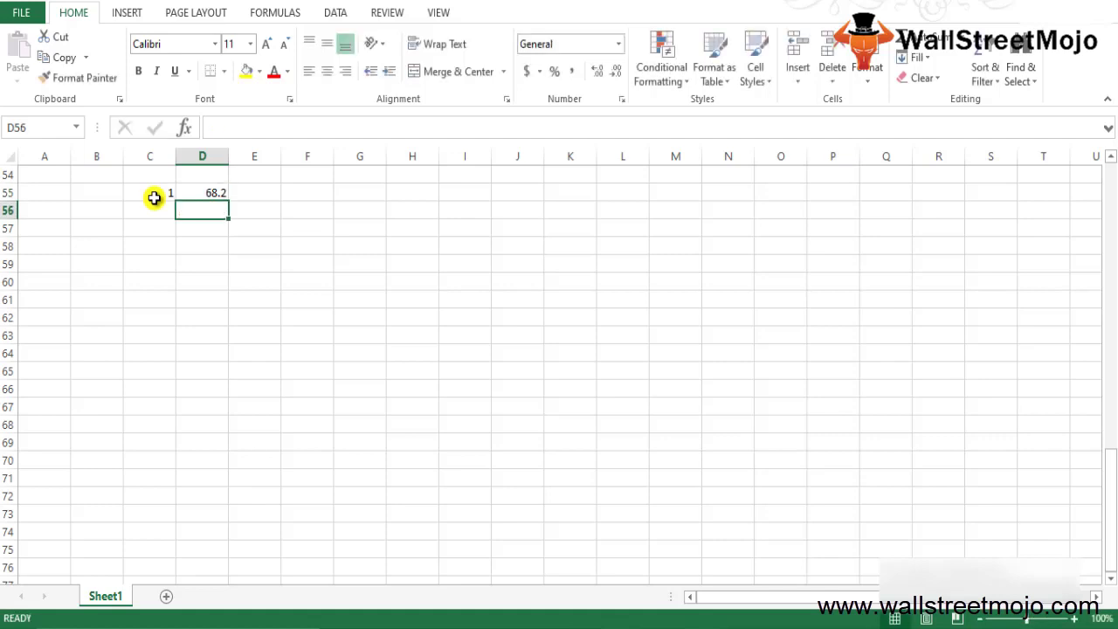
Enter the range 65-70 in E55, beside the 68.2 entry
{"action": "key", "text": "Up"}
{"action": "key", "text": "Right"}
{"action": "type", "text": "65"}
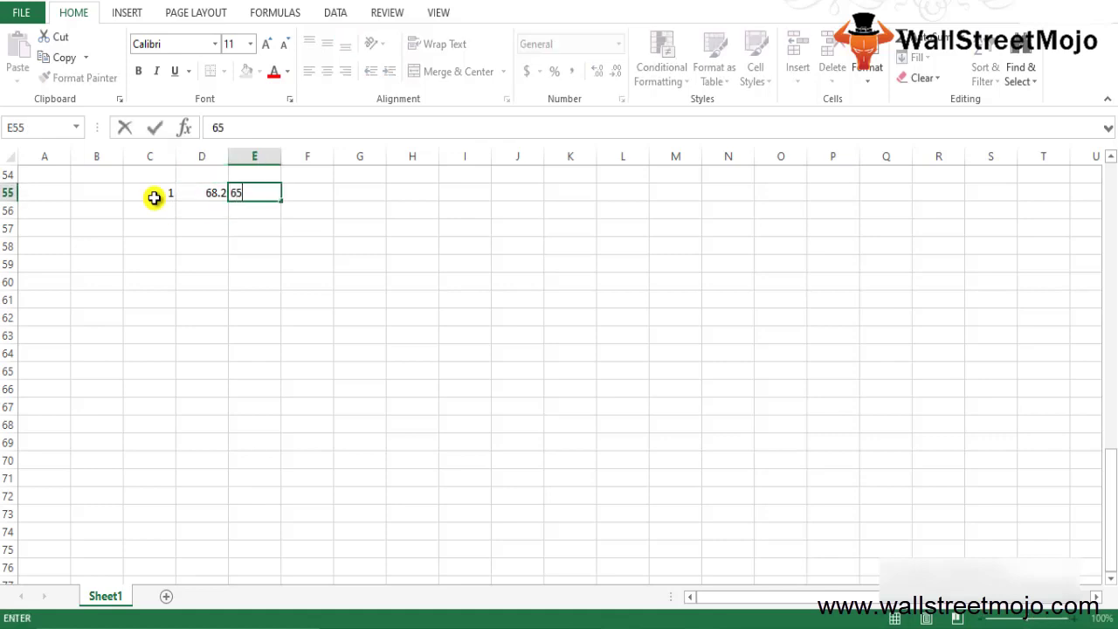
{"action": "type", "text": "-70"}
{"action": "key", "text": "Return"}
{"action": "key", "text": "Down"}
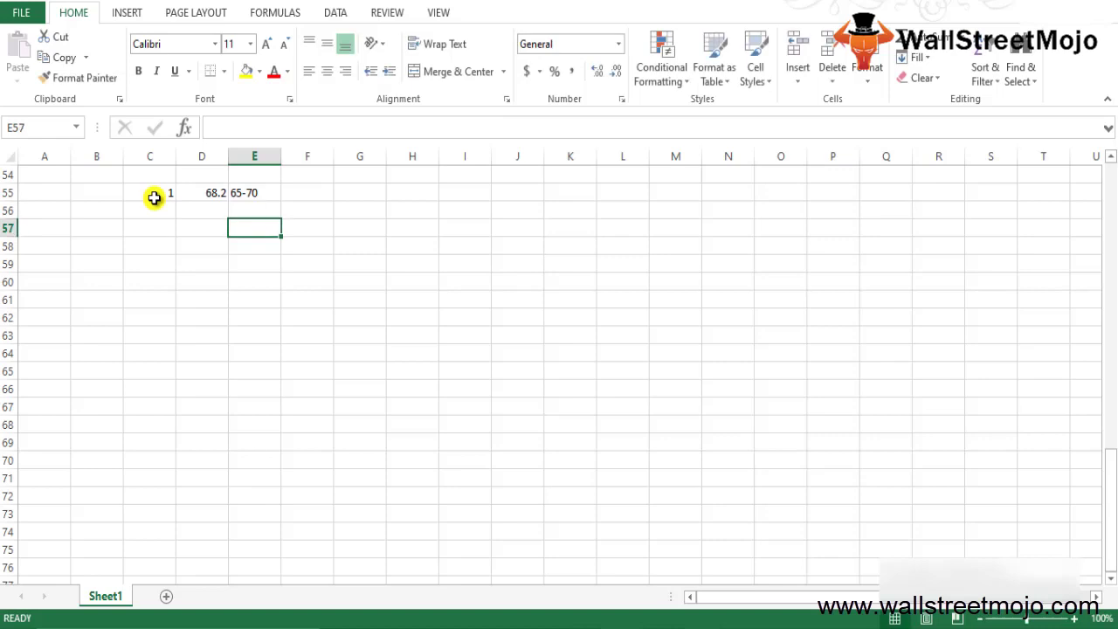
Enter 95.50% in D56, beneath the 68.2 entry
{"action": "key", "text": "Left"}
{"action": "key", "text": "Up"}
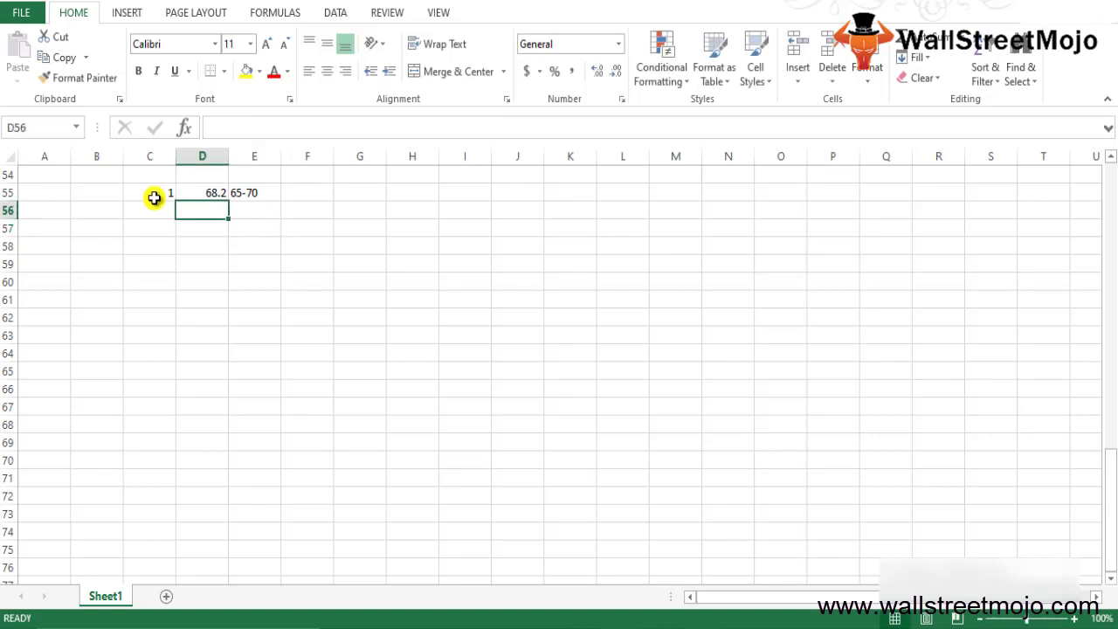
{"action": "type", "text": "95"}
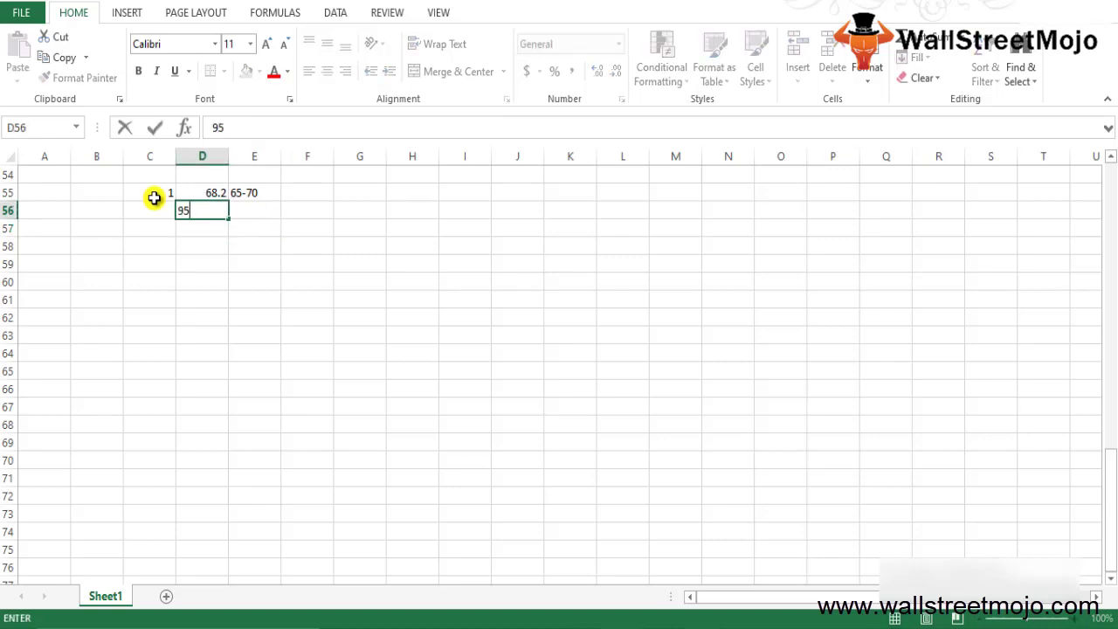
{"action": "type", "text": ".50%"}
{"action": "key", "text": "Return"}
{"action": "key", "text": "Up"}
{"action": "key", "text": "Right"}
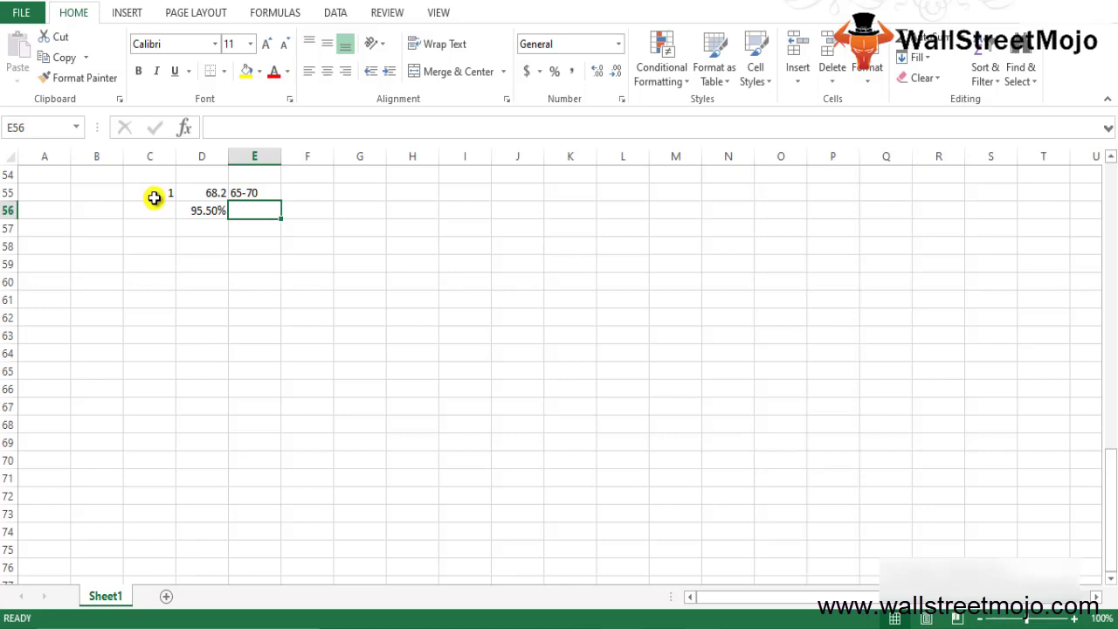
Enter 99.70% in D57, beneath the 95.50% entry
{"action": "key", "text": "Down"}
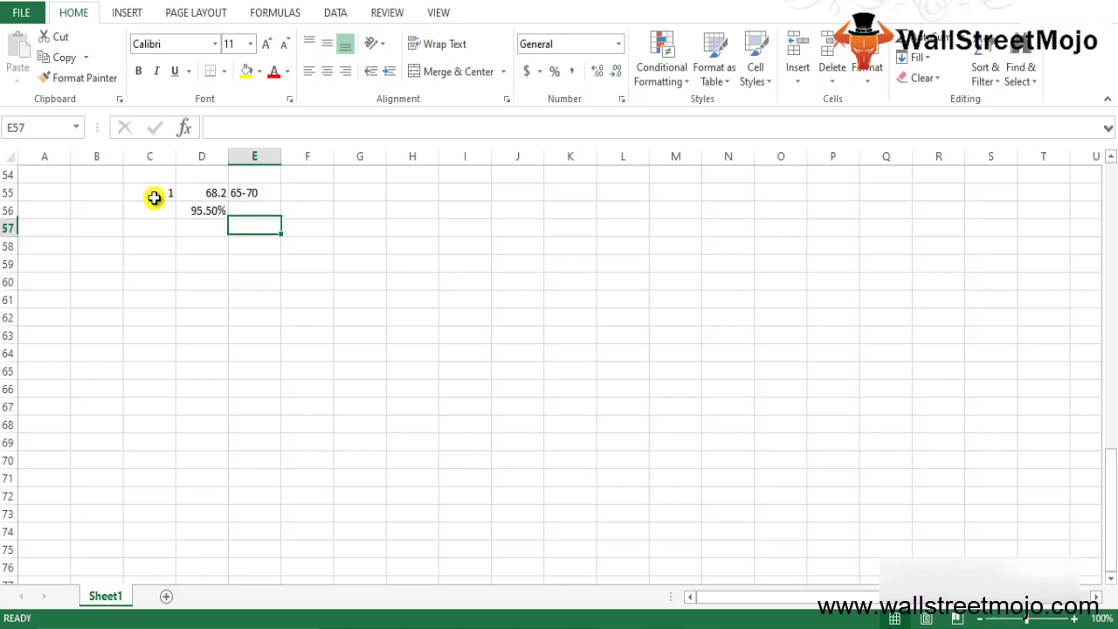
{"action": "key", "text": "Left"}
{"action": "type", "text": "99.7"}
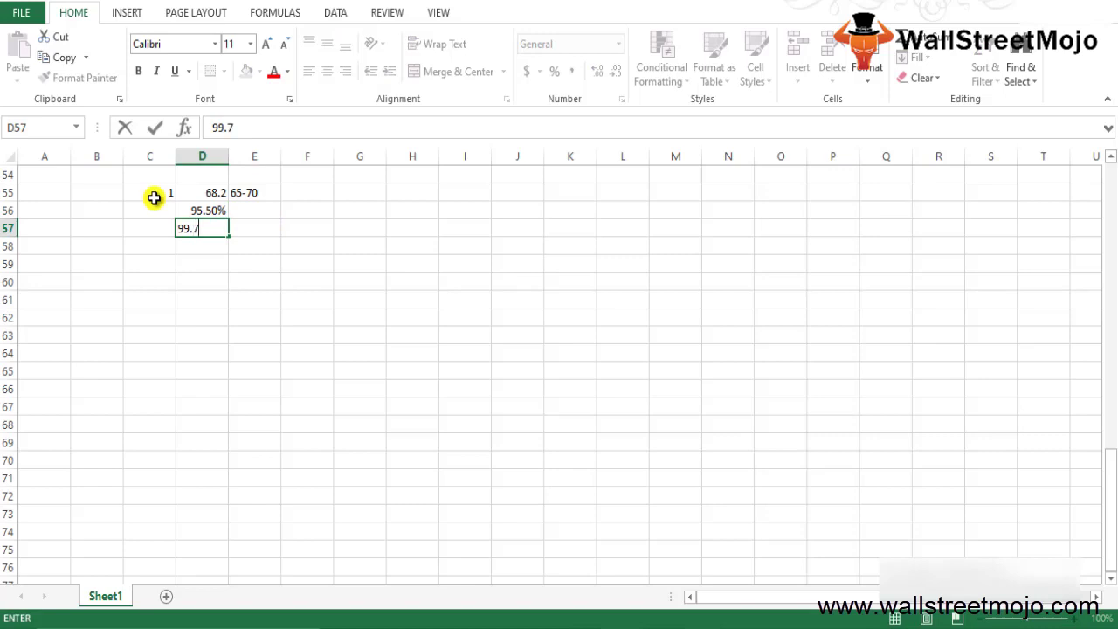
{"action": "type", "text": "0%"}
{"action": "key", "text": "Return"}
{"action": "key", "text": "Up"}
{"action": "key", "text": "Right"}
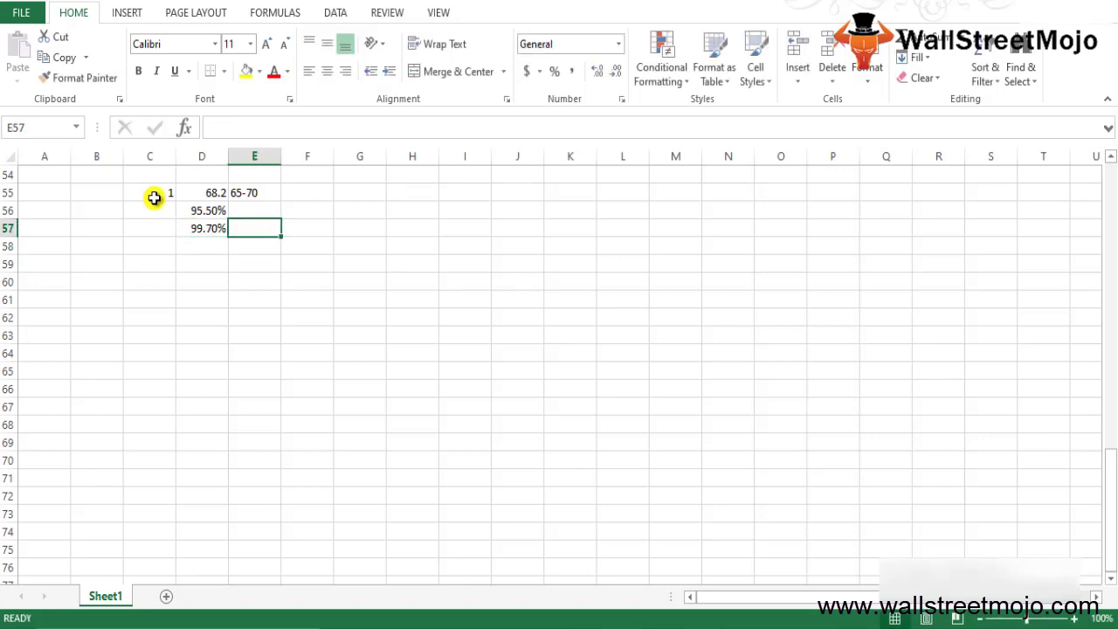
Enter 3 in E57 as the number beside 99.70%, and return to E56
{"action": "type", "text": "3"}
{"action": "key", "text": "Return"}
{"action": "key", "text": "Up"}
{"action": "key", "text": "Up"}
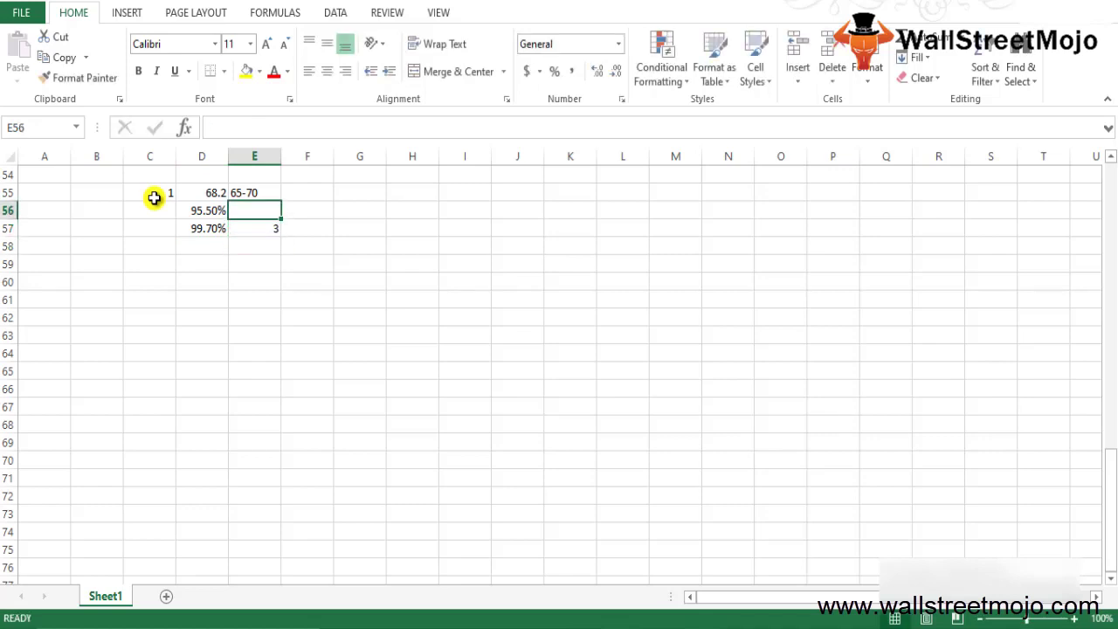
Enter 2 in E56 as the number of standard deviations beside 95.50%
{"action": "type", "text": "2"}
{"action": "key", "text": "Return"}
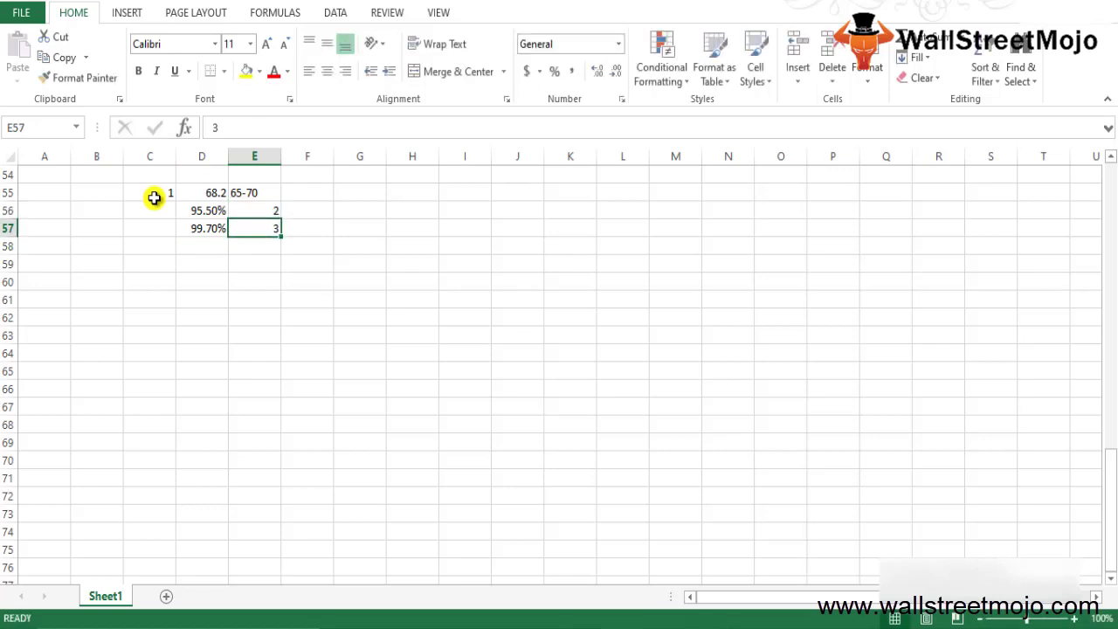
{"action": "key", "text": "Down"}
{"action": "key", "text": "Up"}
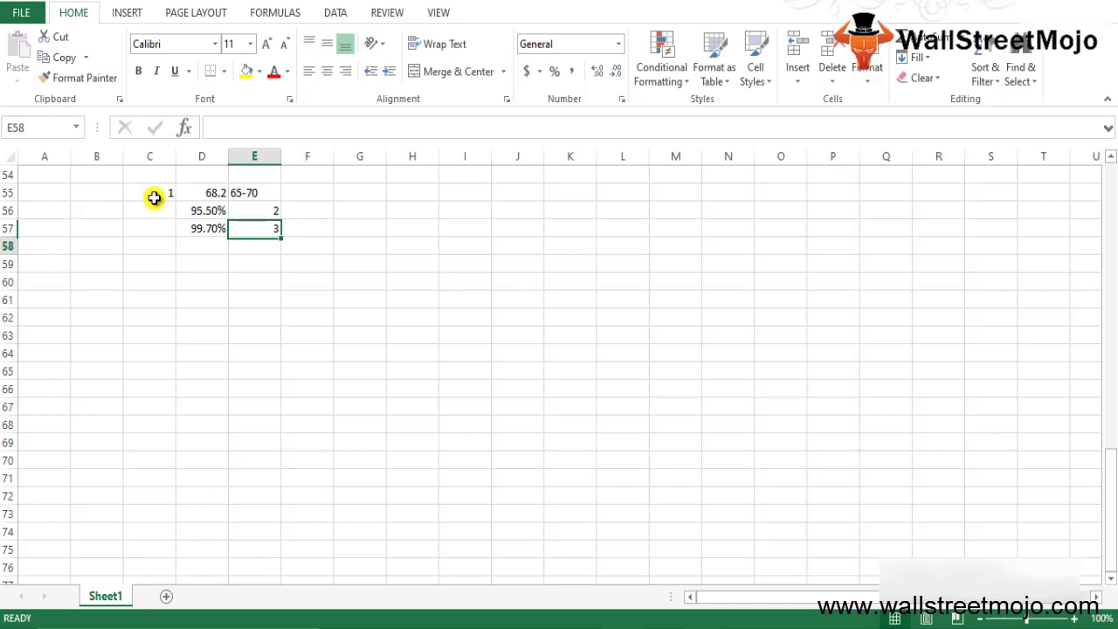
Enter the note Higher SD in D59, two rows beneath the 99.70% entry
{"action": "key", "text": "Down"}
{"action": "key", "text": "Down"}
{"action": "key", "text": "Left"}
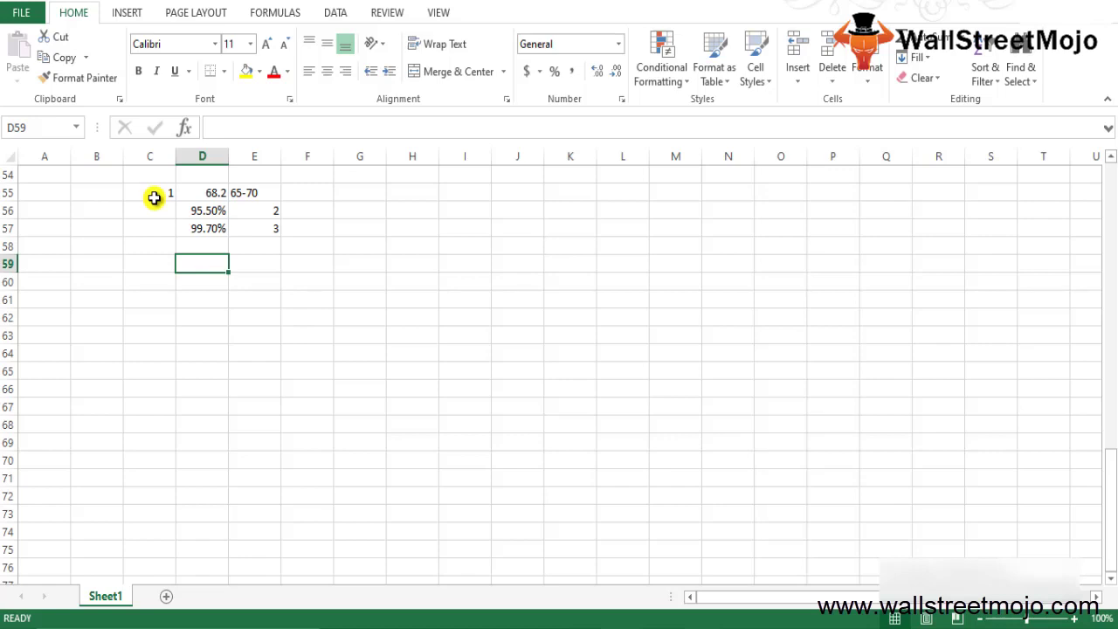
{"action": "type", "text": "Hi"}
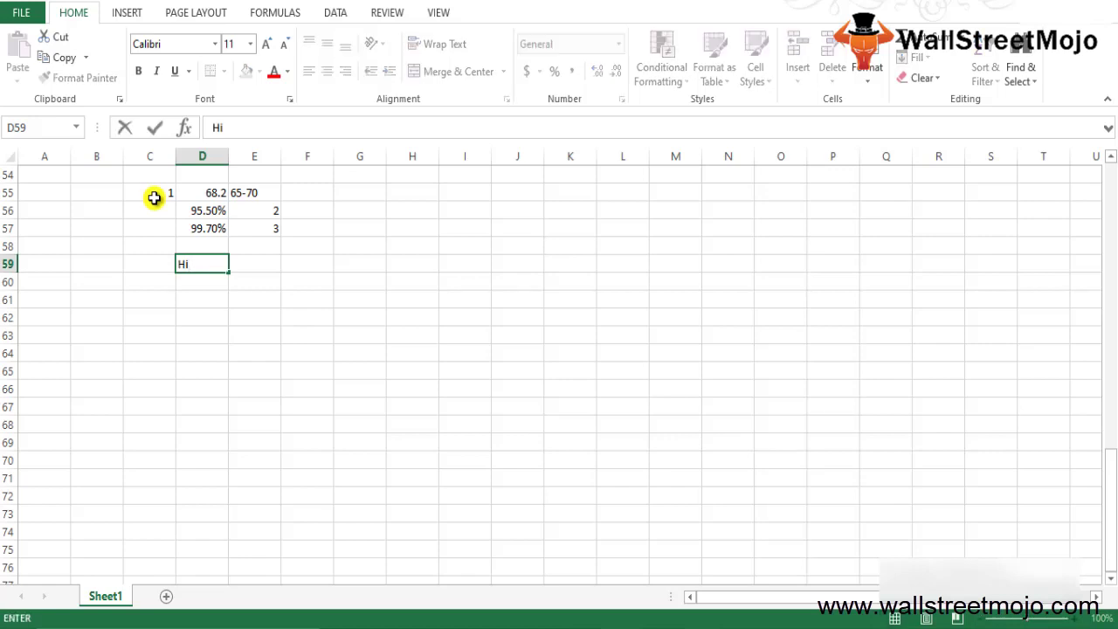
{"action": "type", "text": "gher SD"}
{"action": "key", "text": "Return"}
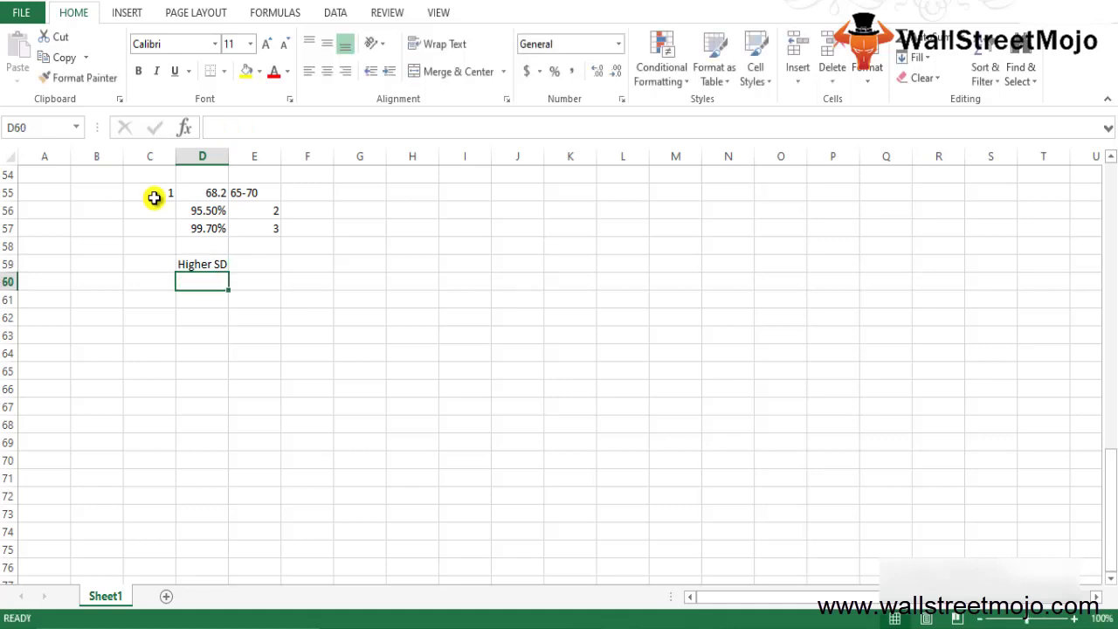
{"action": "key", "text": "Up"}
{"action": "key", "text": "Down"}
{"action": "key", "text": "Down"}
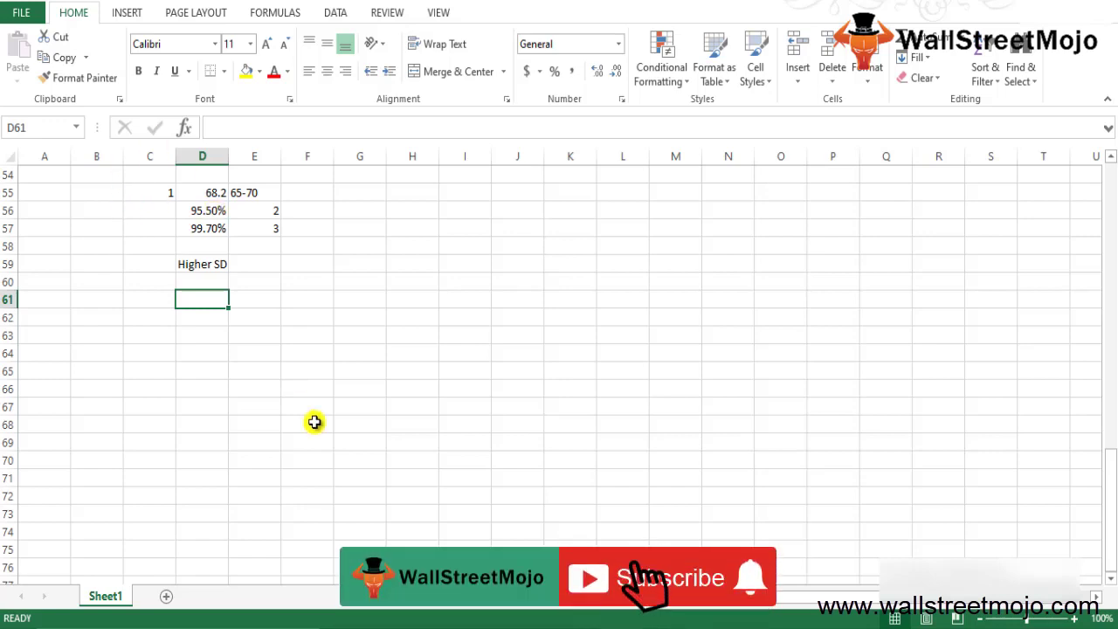
{"action": "left_click", "coordinate": [383, 464]}
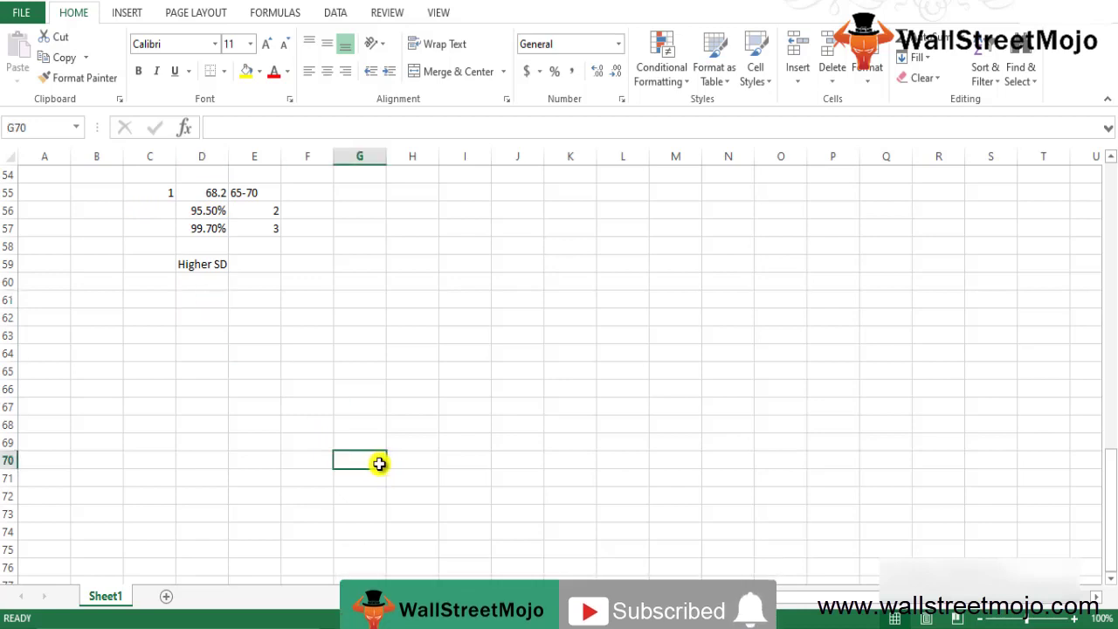